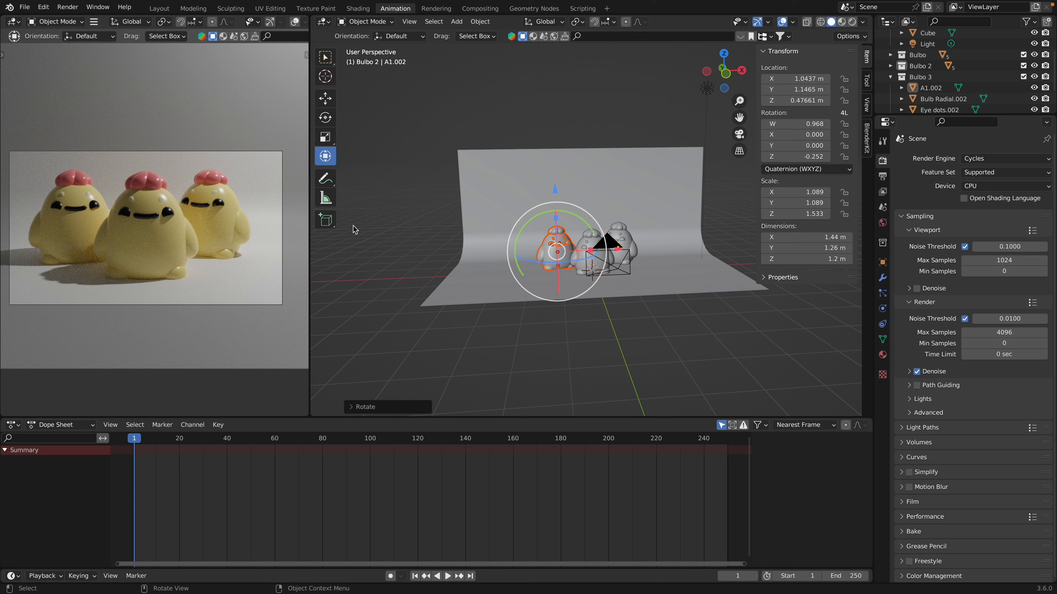
- Select the light above the backdrop and examine its type, power and radius settings
scroll(546, 210, "up", 4, "shift")
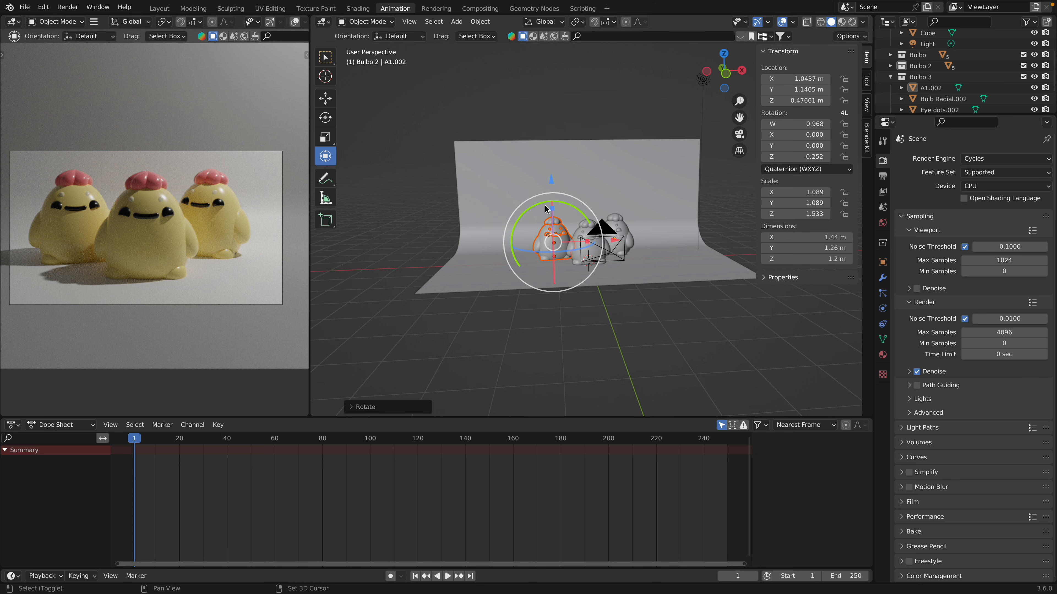
scroll(545, 208, "right", 1)
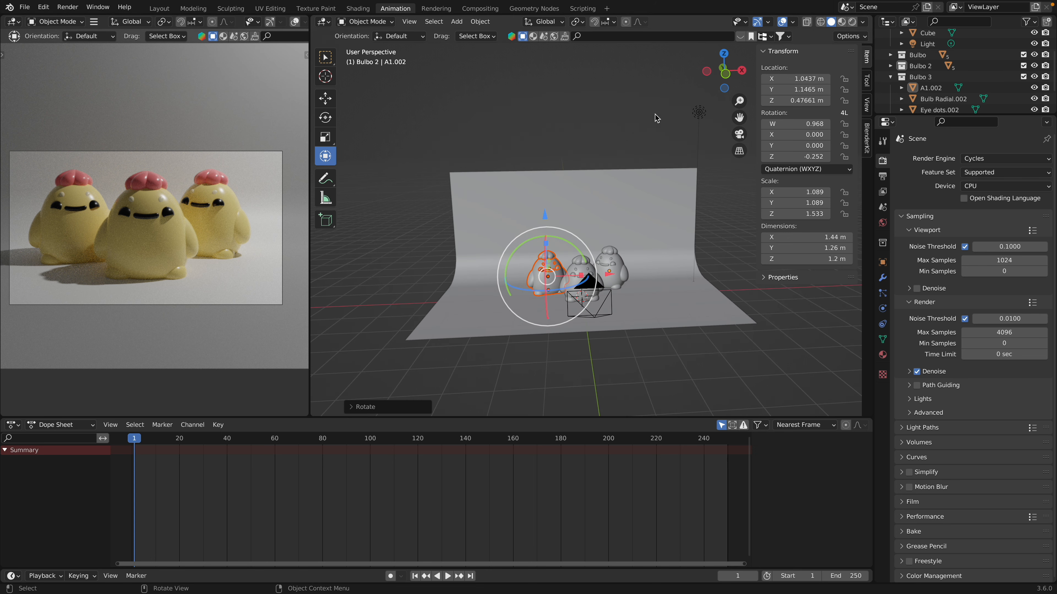
left_click(700, 112)
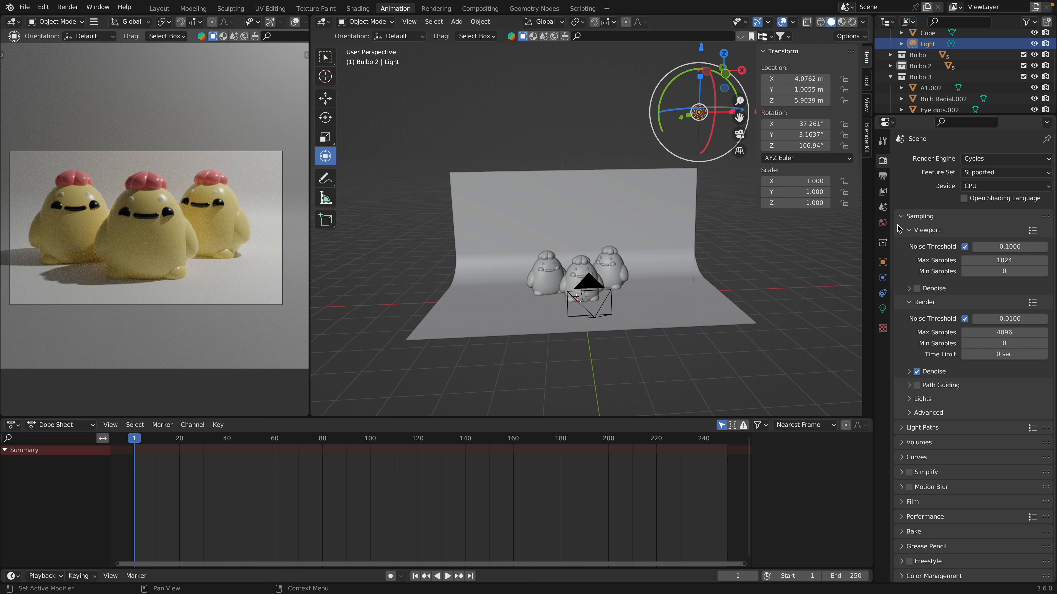
left_click(883, 309)
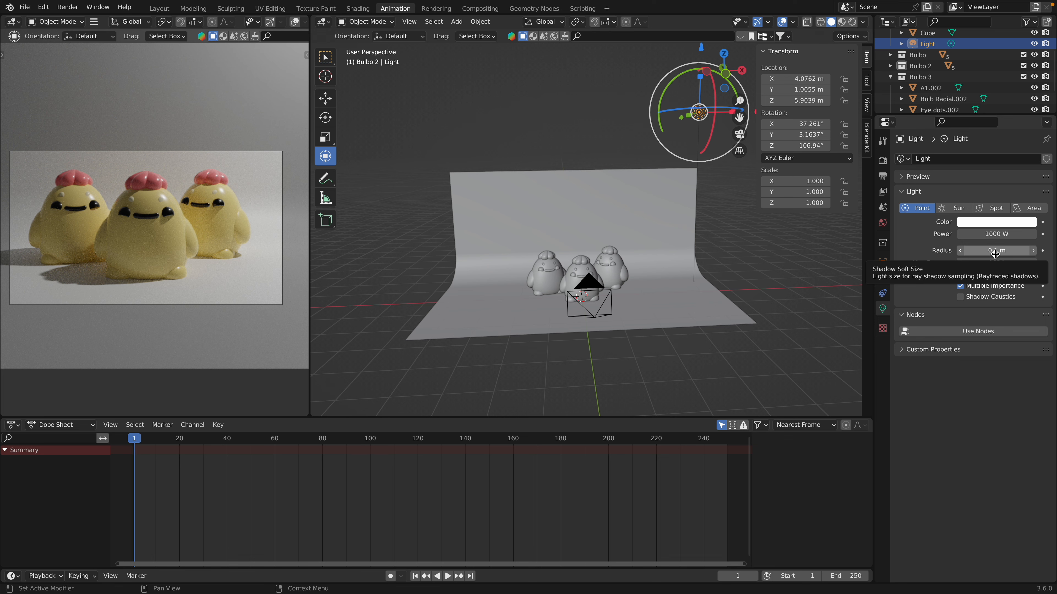
middle_click_drag(760, 213, 750, 235)
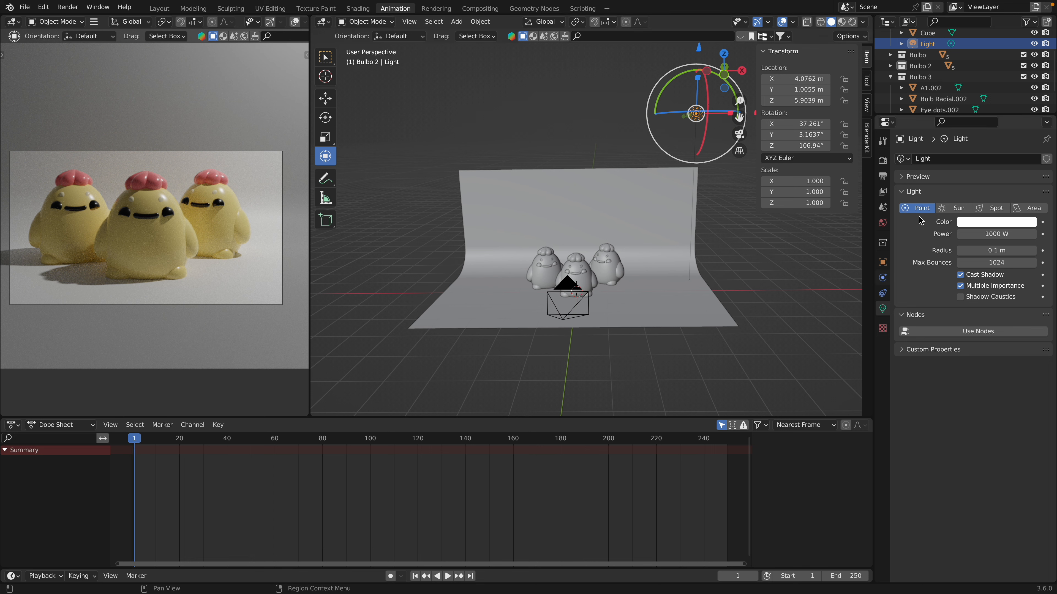
- Select the front character's body and switch its material's Base Color source from Color Attribute to RGB
left_click(585, 280)
scroll(586, 281, "up", 3)
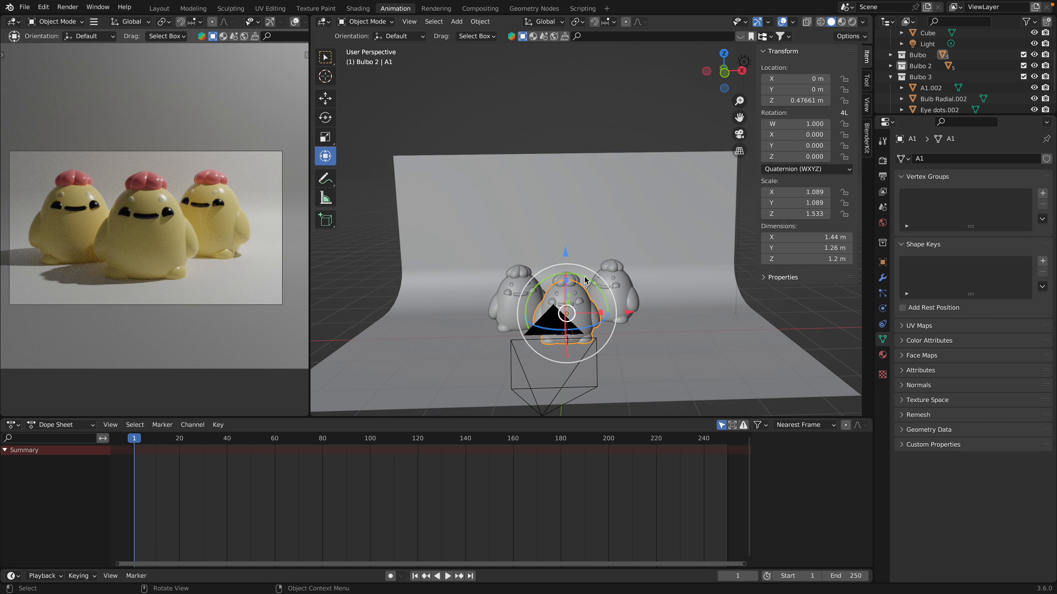
middle_click_drag(585, 281, 587, 258)
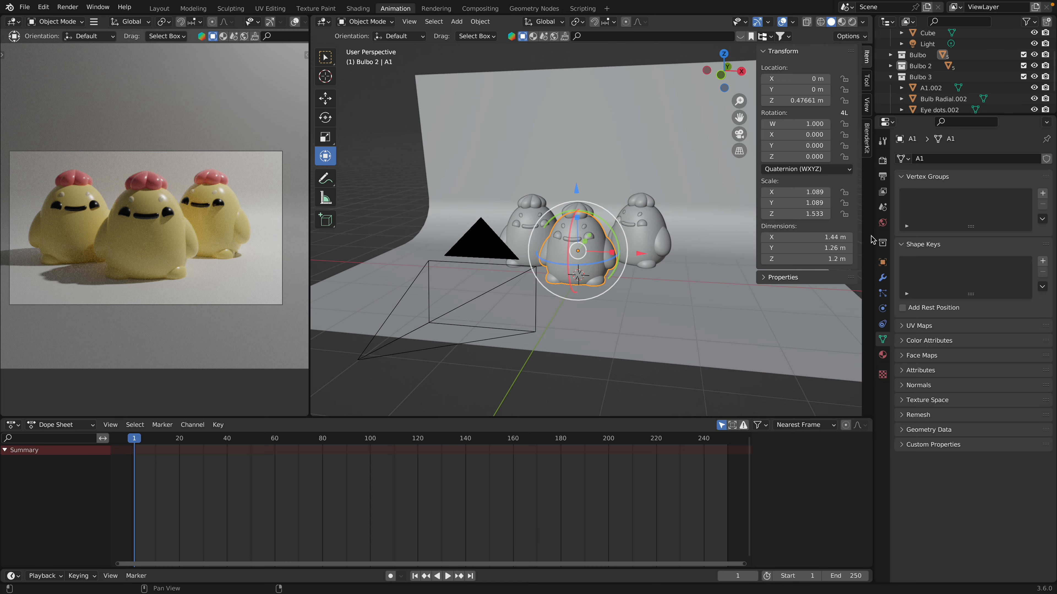
left_click(882, 355)
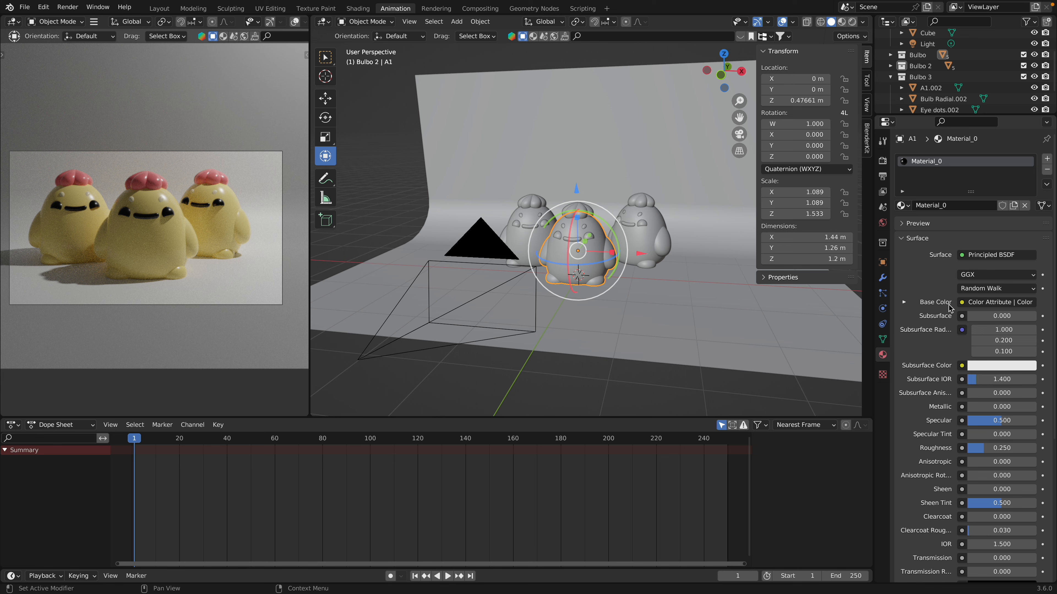
left_click(993, 303)
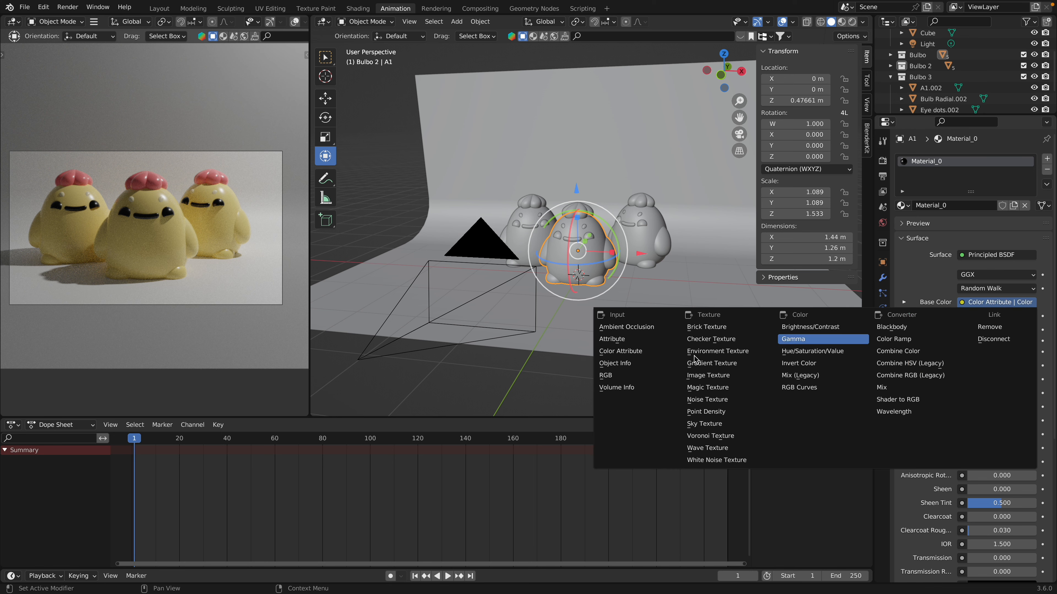
left_click(651, 376)
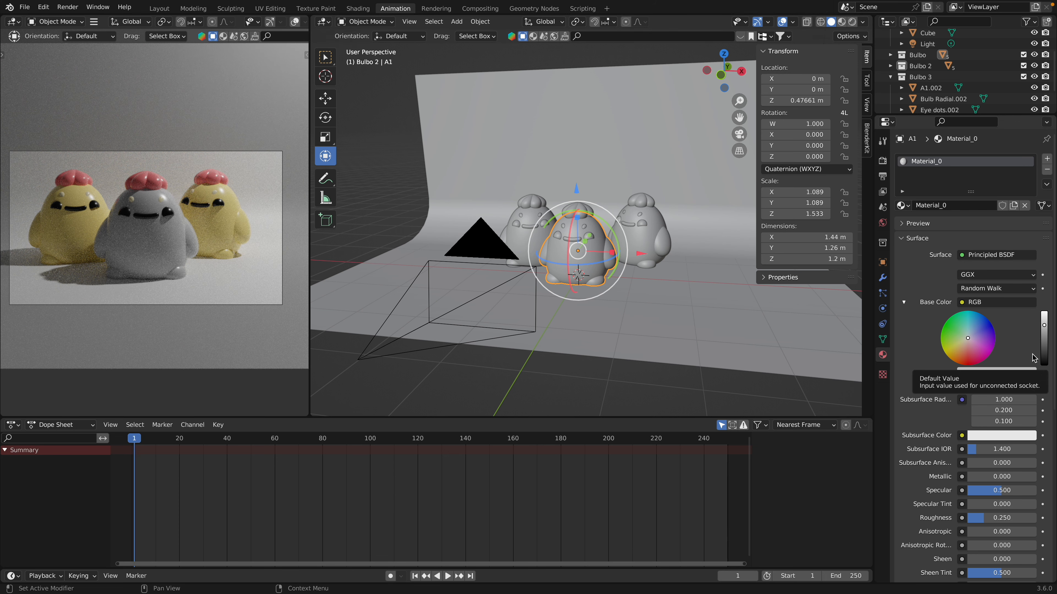
- Try a full-brightness base colour sampled from a yellow character in the render, and a saturated green
left_click(1002, 371)
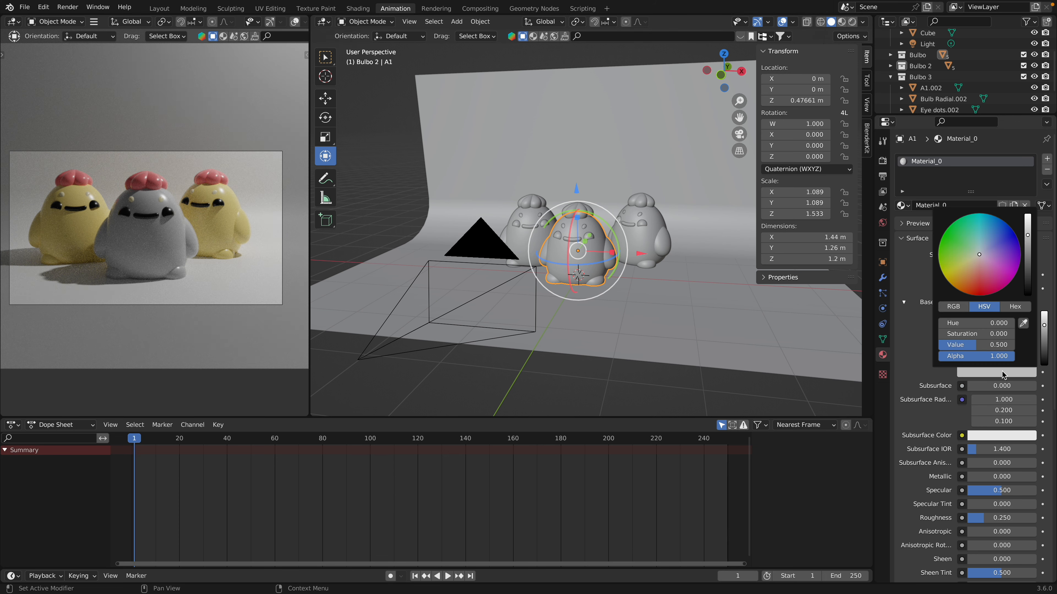
left_click(1023, 326)
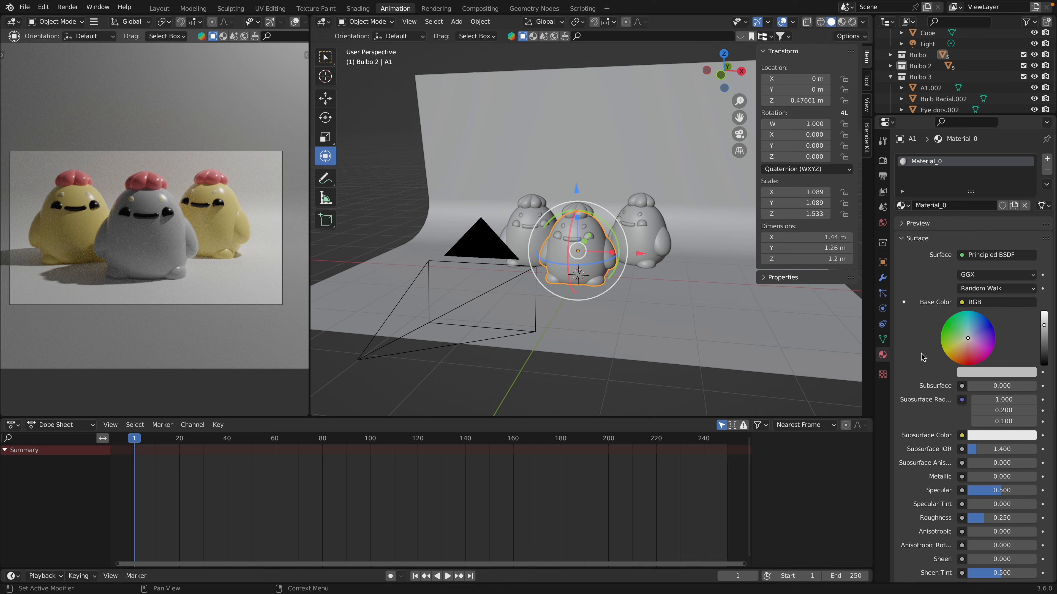
left_click(995, 372)
left_click(1002, 370)
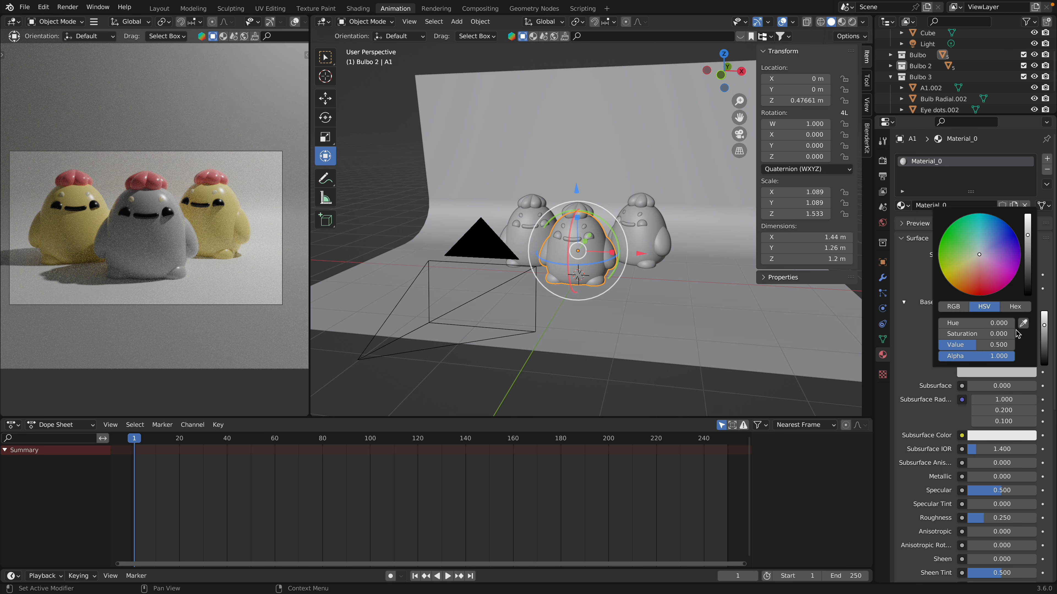
left_click(1024, 326)
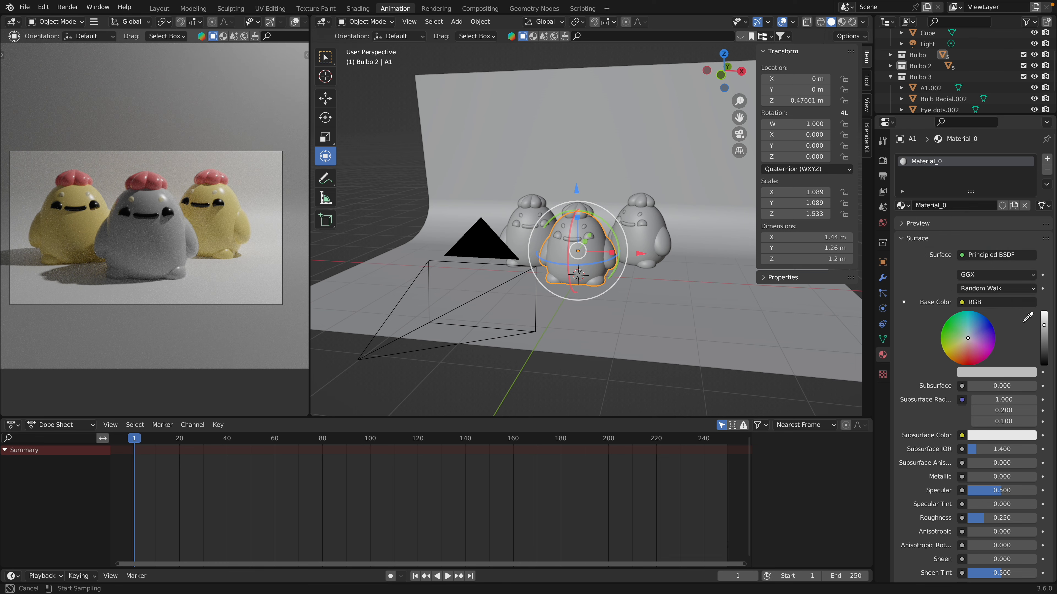
left_click(225, 213)
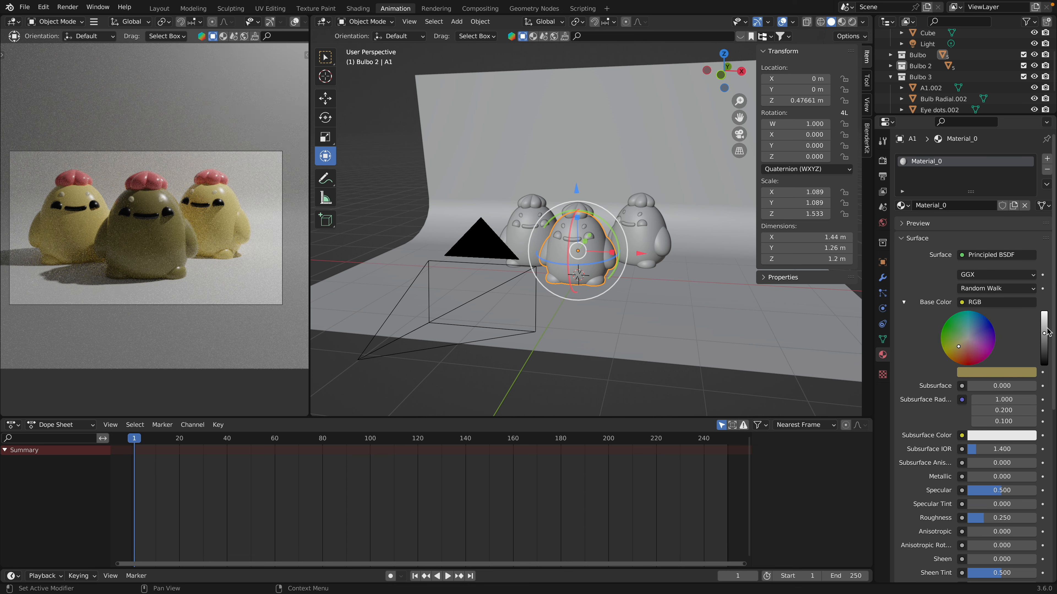
left_click_drag(1045, 336, 1042, 313)
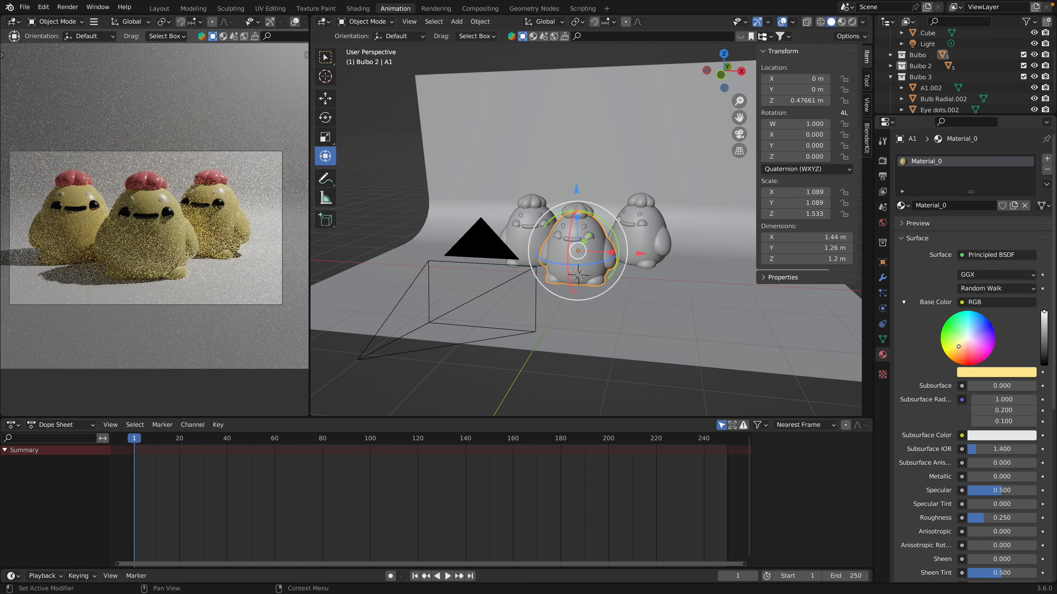
left_click(940, 333)
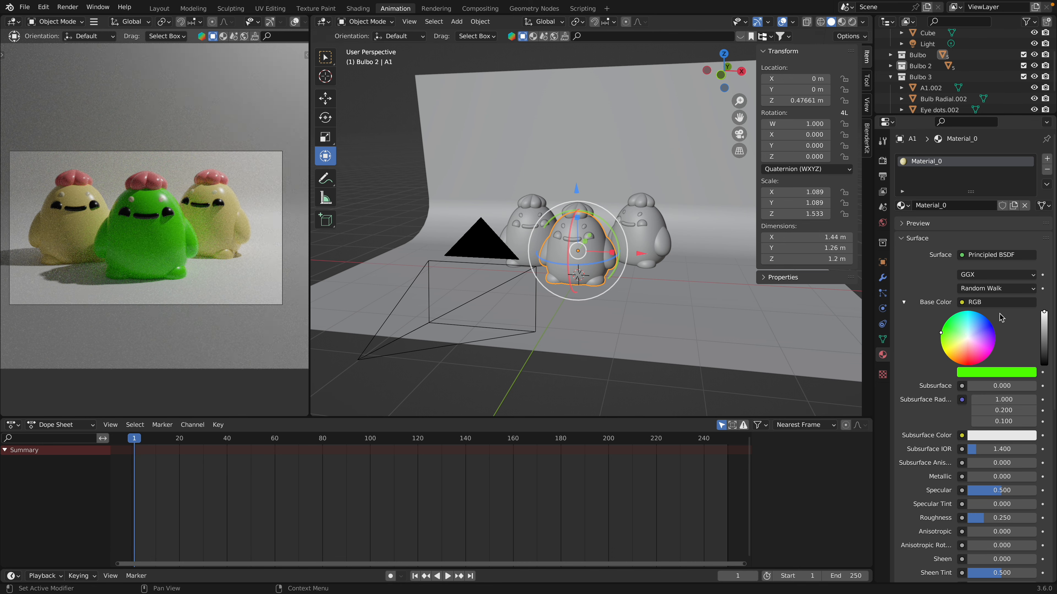
- Sample the front body's base colour from the yellow character at the back right of the render and raise its brightness to maximum
left_click(1007, 372)
left_click(1024, 322)
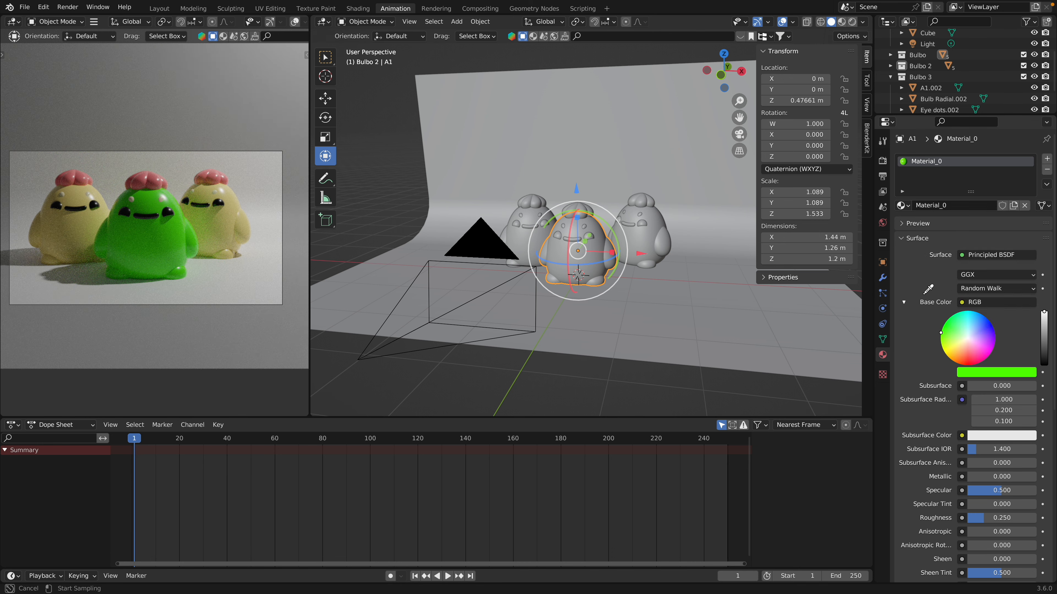
left_click(219, 216)
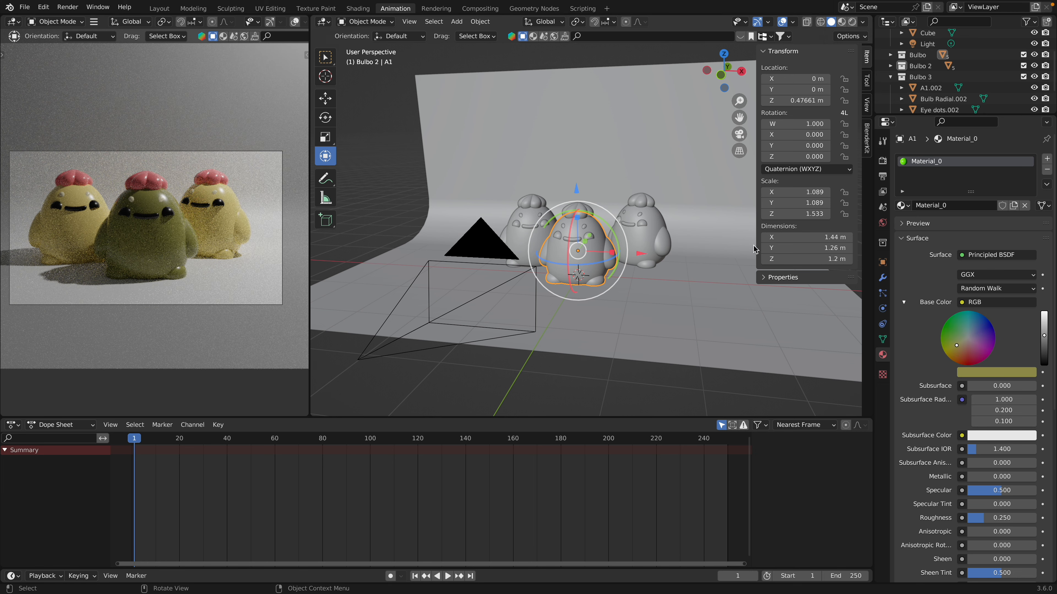
left_click_drag(1043, 336, 1044, 312)
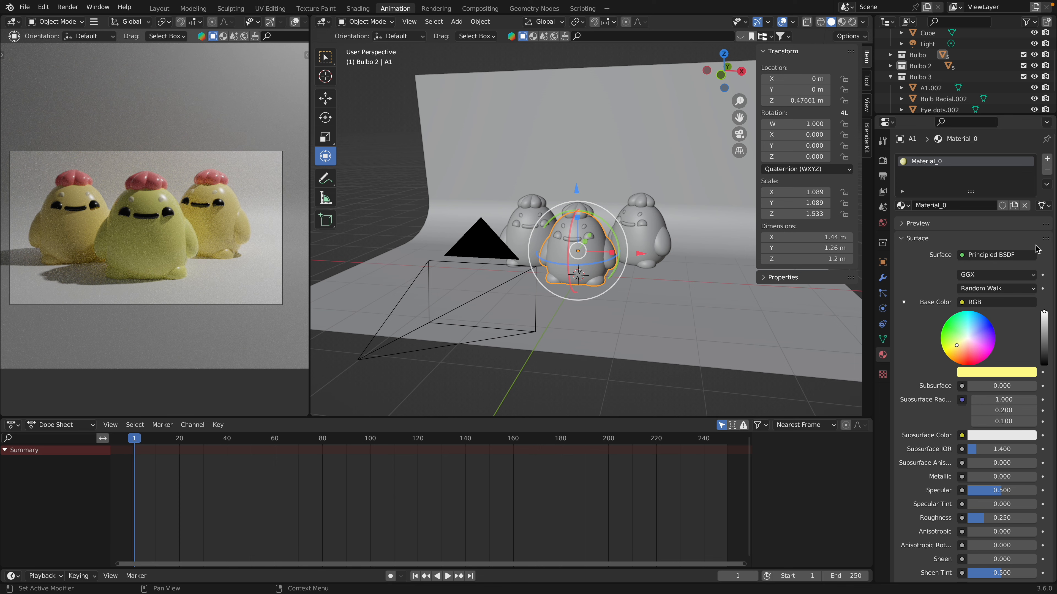
- Fine-tune the front body's base colour to a slightly warmer yellow matching the other characters
left_click(998, 241)
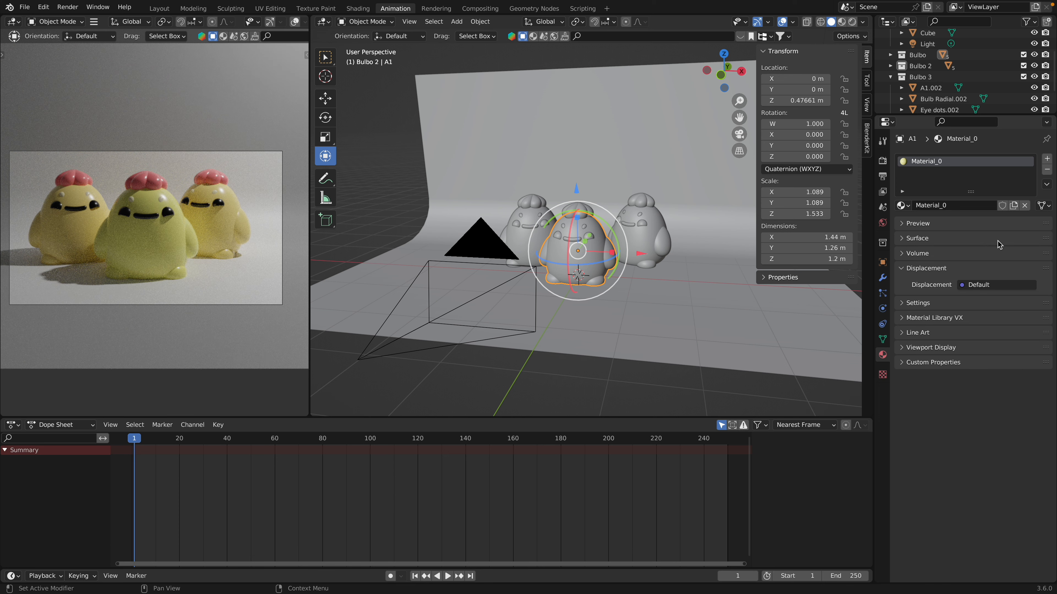
left_click(903, 240)
left_click(1005, 373)
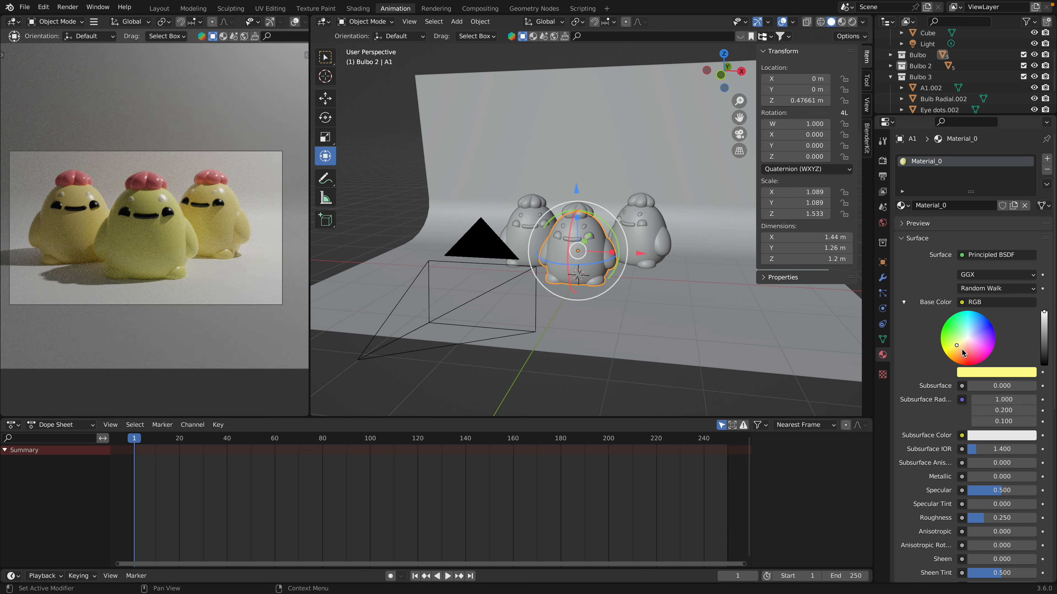
left_click(955, 347)
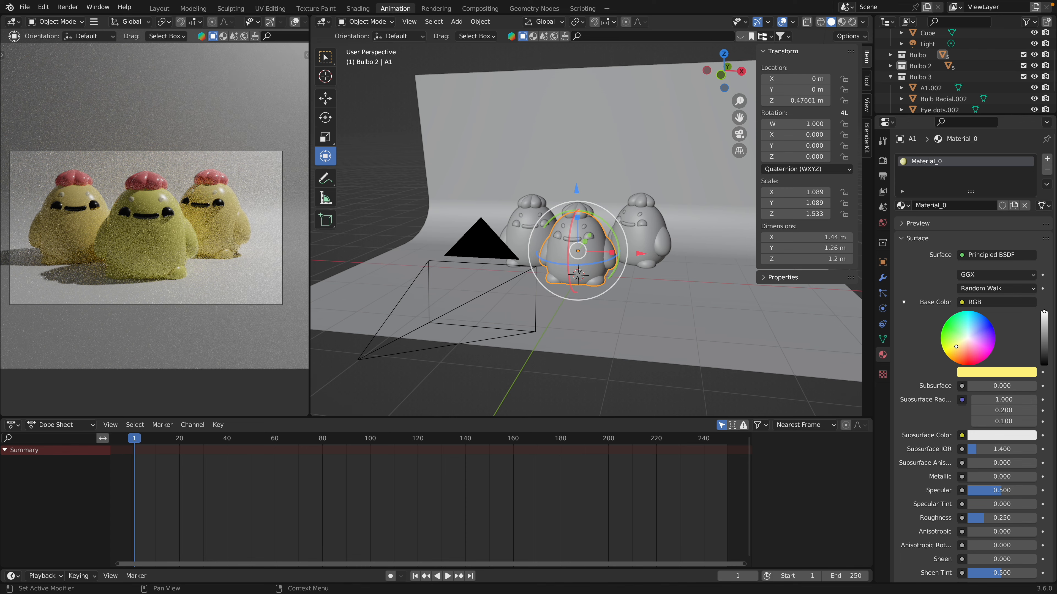
left_click_drag(955, 347, 957, 347)
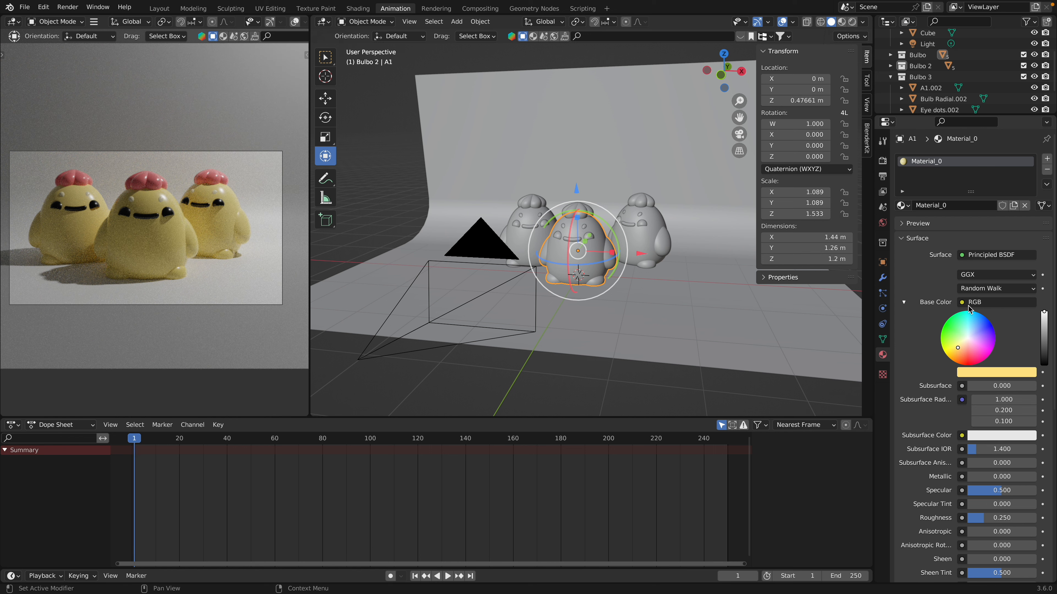
- Rename the front body's material to Bulbo_Yellow
left_click(926, 204)
double_click(927, 204)
type("Bulbo")
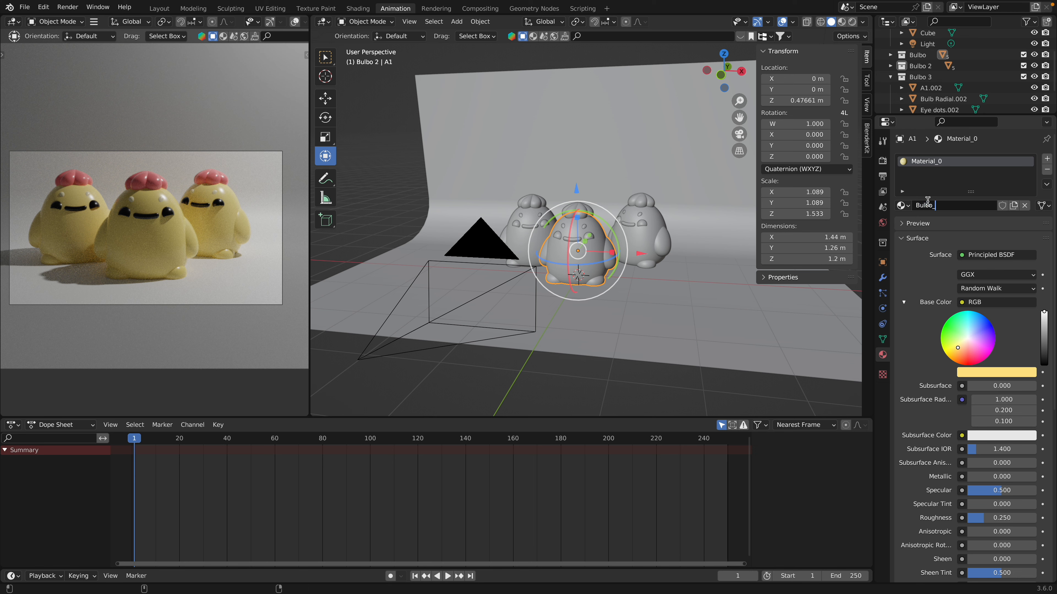
type("_Yellow")
key("Return")
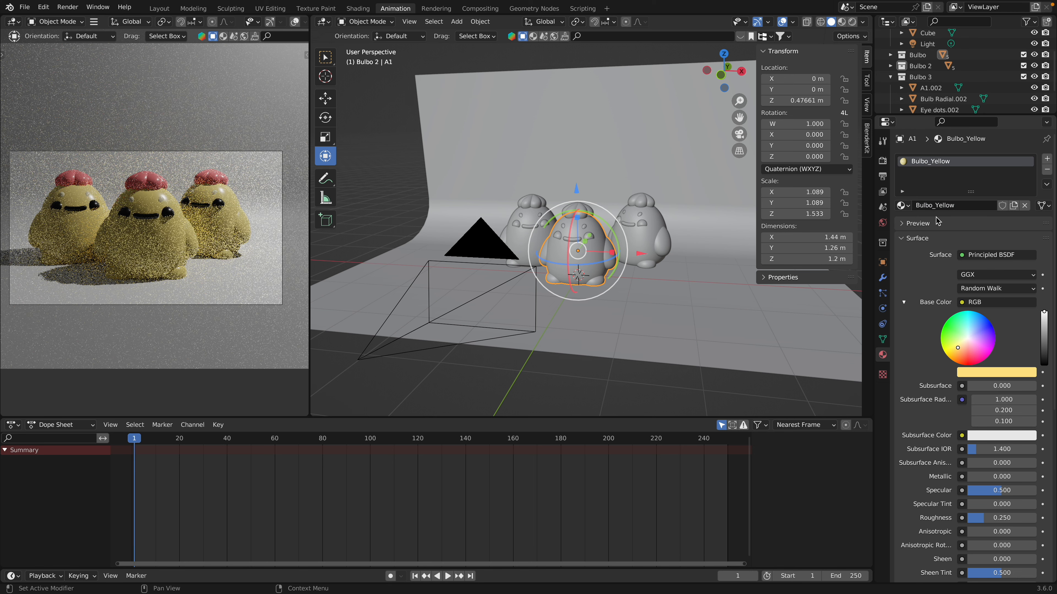
- Switch the back-right body's Base Color source to RGB and set it to a pale aqua at full brightness
left_click(643, 242)
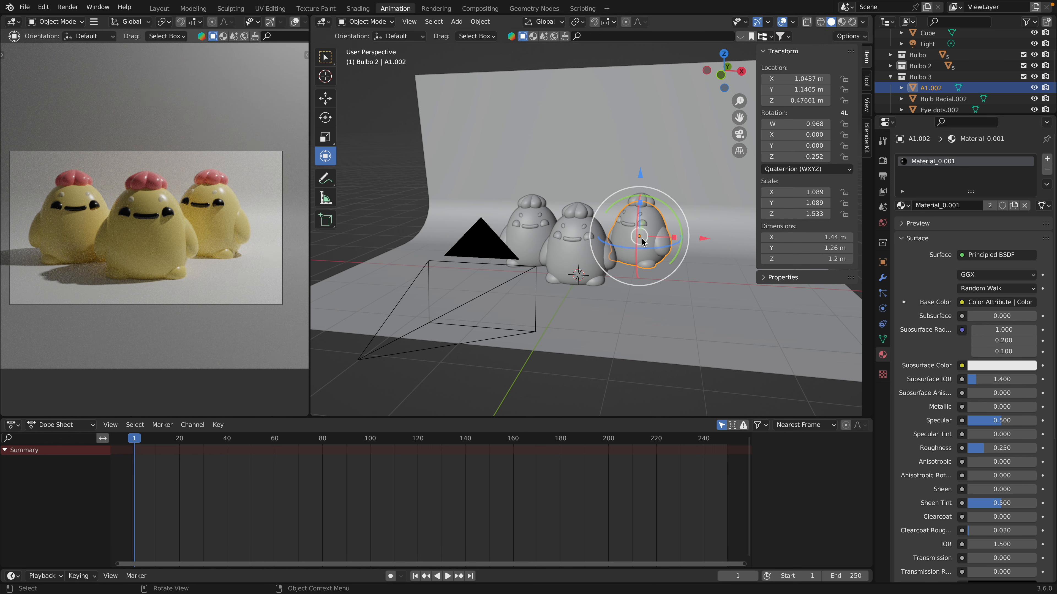
left_click(995, 303)
left_click(612, 375)
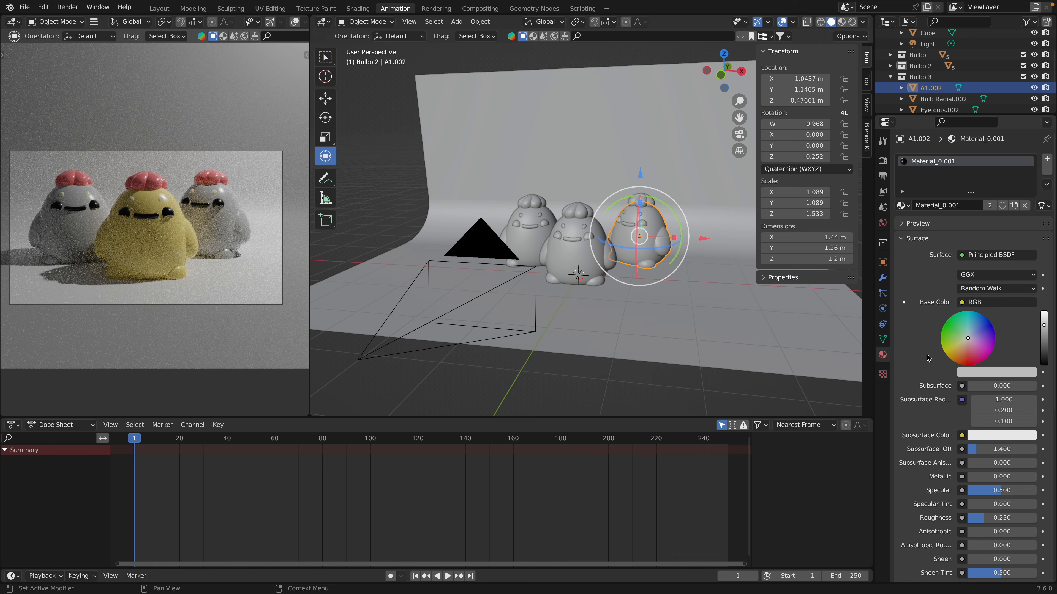
left_click(975, 331)
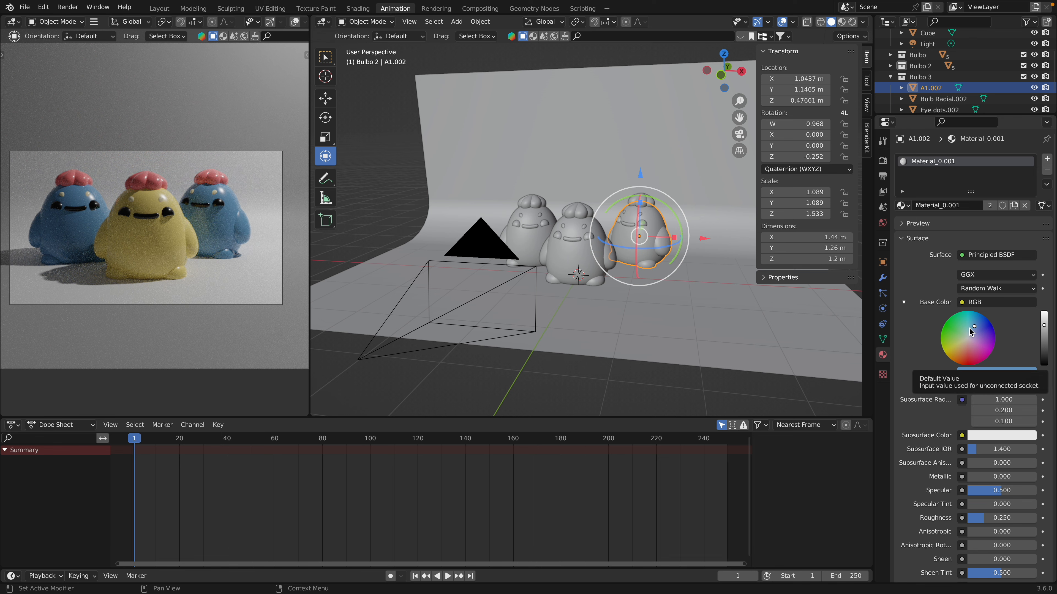
left_click(968, 328)
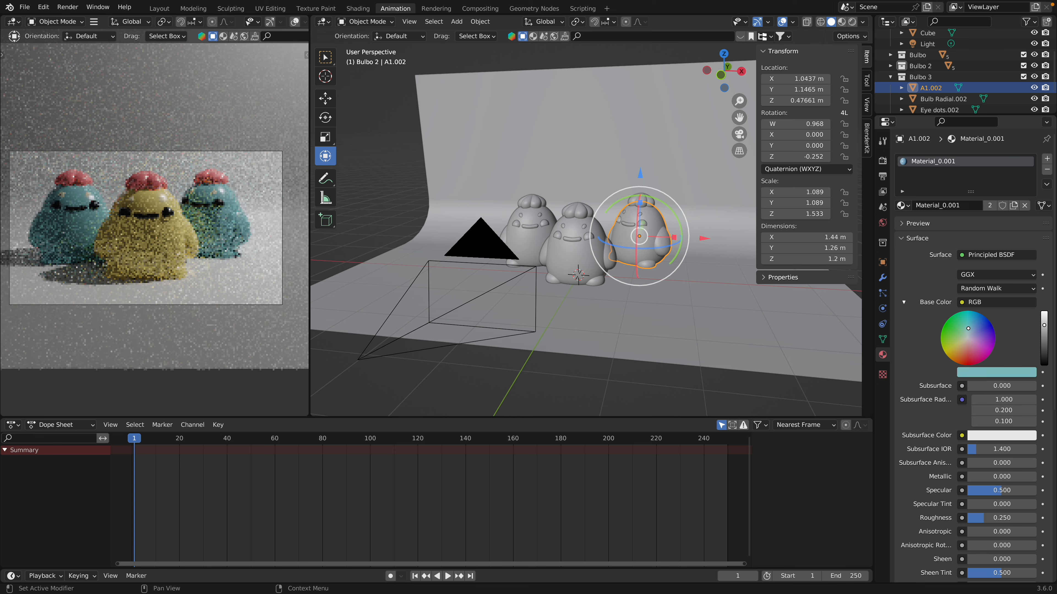
left_click(1043, 323)
left_click_drag(1043, 323, 1044, 311)
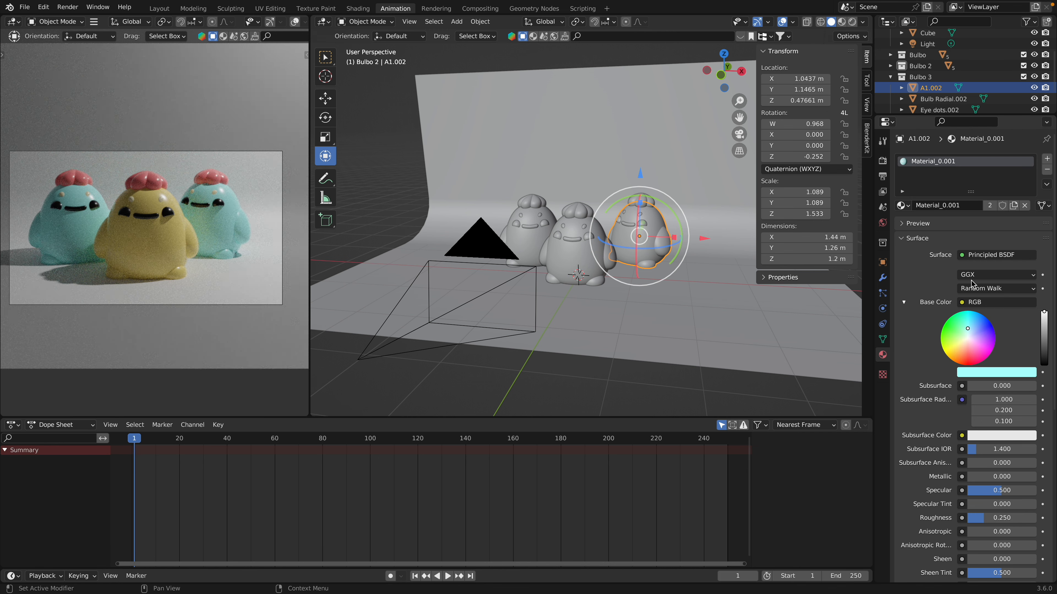
- Rename the back-right body's material to Bulbo_SeaFoam
left_click(936, 206)
left_click(936, 205)
double_click(936, 205)
left_click(935, 206)
left_click(958, 205)
key("ctrl+a")
type("Bul")
type("bo_")
type("Sk")
type("S")
type("eaFoam")
key("Return")
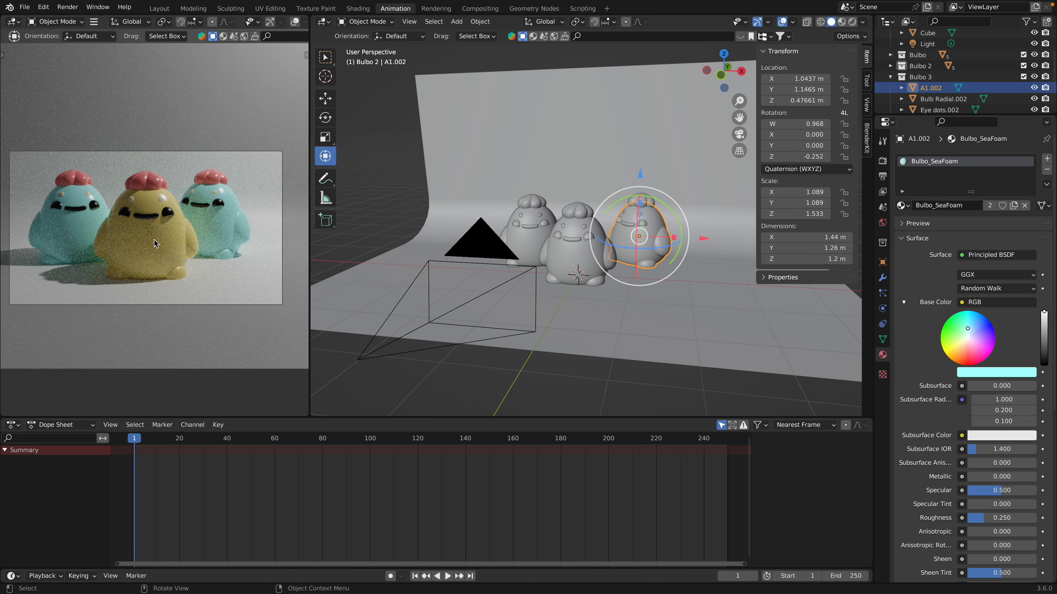
- Remove the shared Bulbo_SeaFoam material from the left character's body and give it a new material of its own
left_click(86, 223)
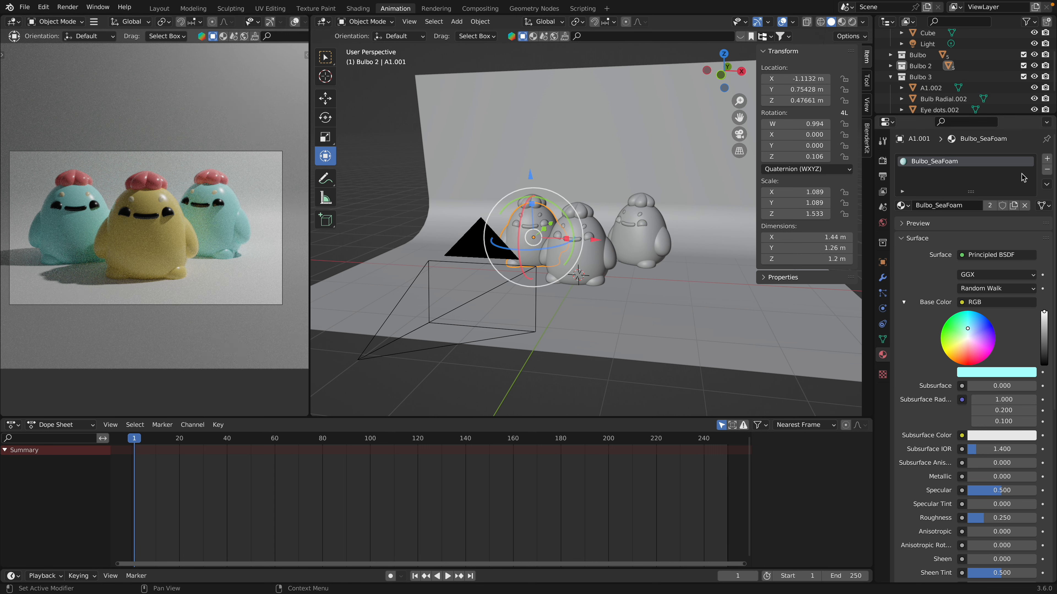
left_click(1047, 170)
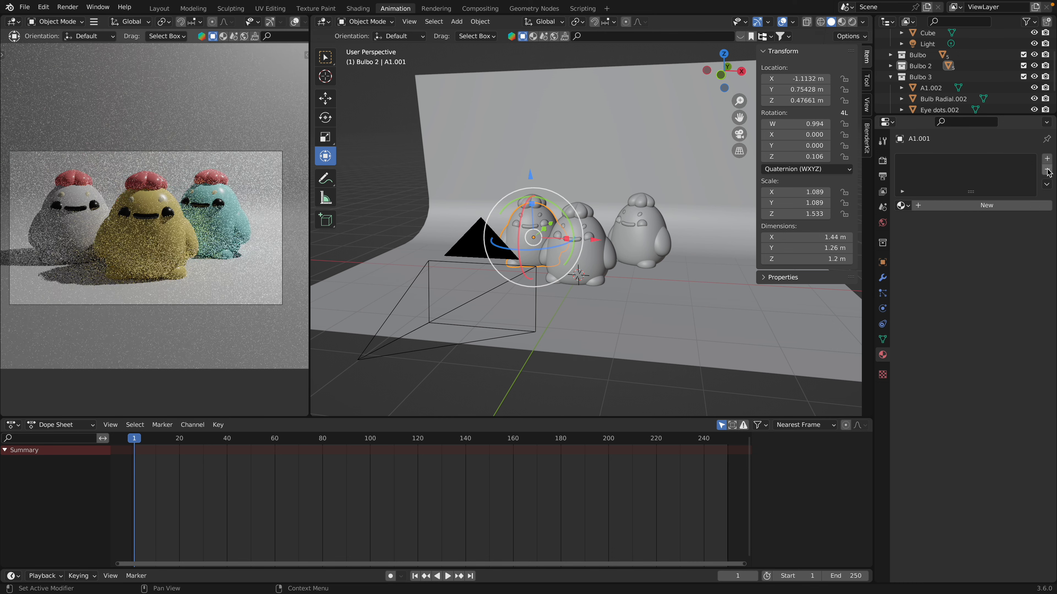
left_click(921, 207)
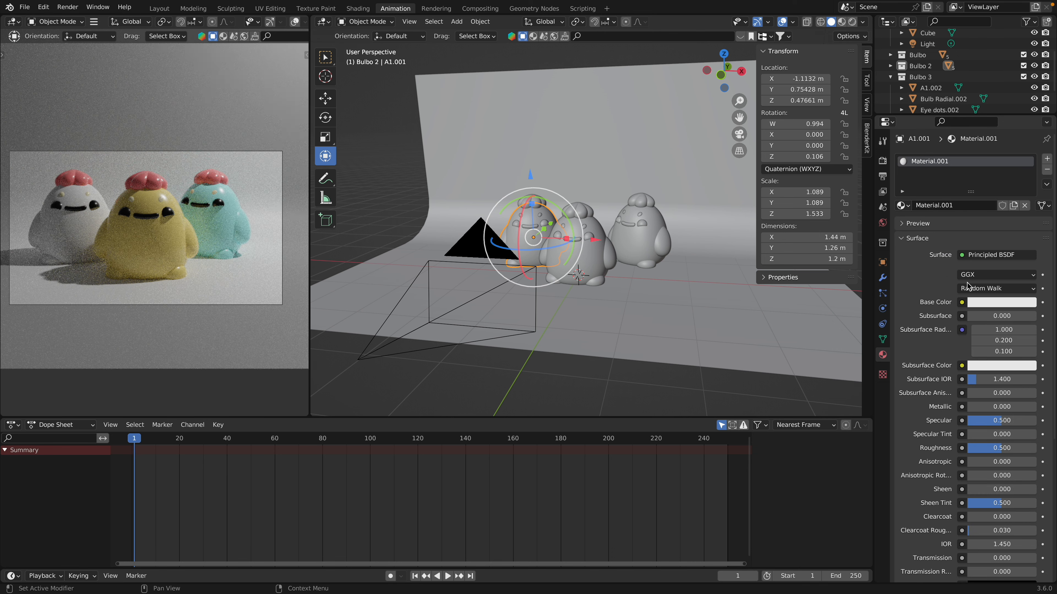
- Set the left body's Base Color to a pale pink and rename its material to Bulbo_EasterEggPink
left_click(990, 303)
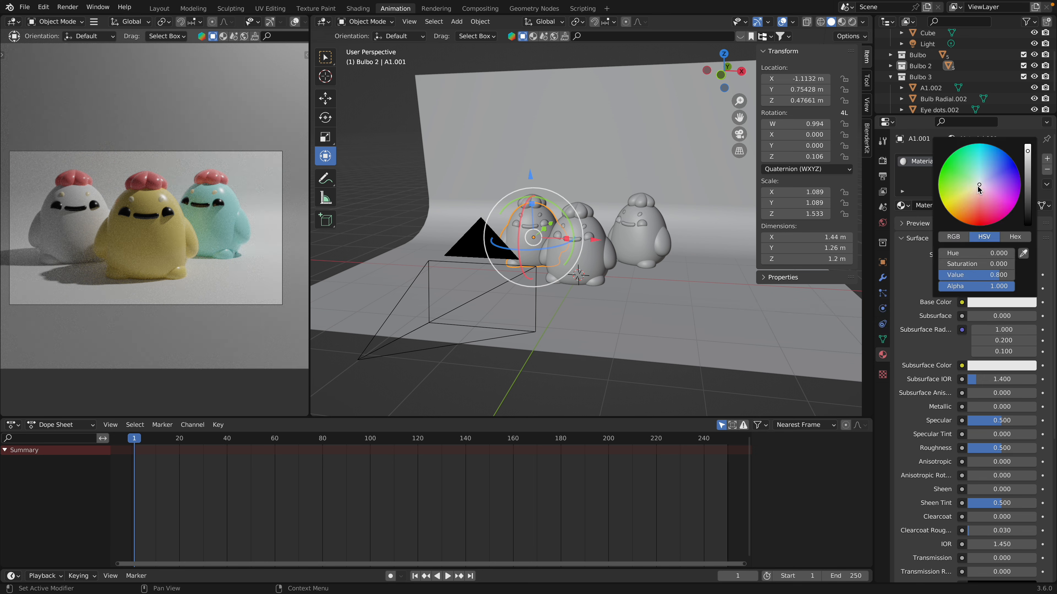
left_click_drag(978, 186, 977, 195)
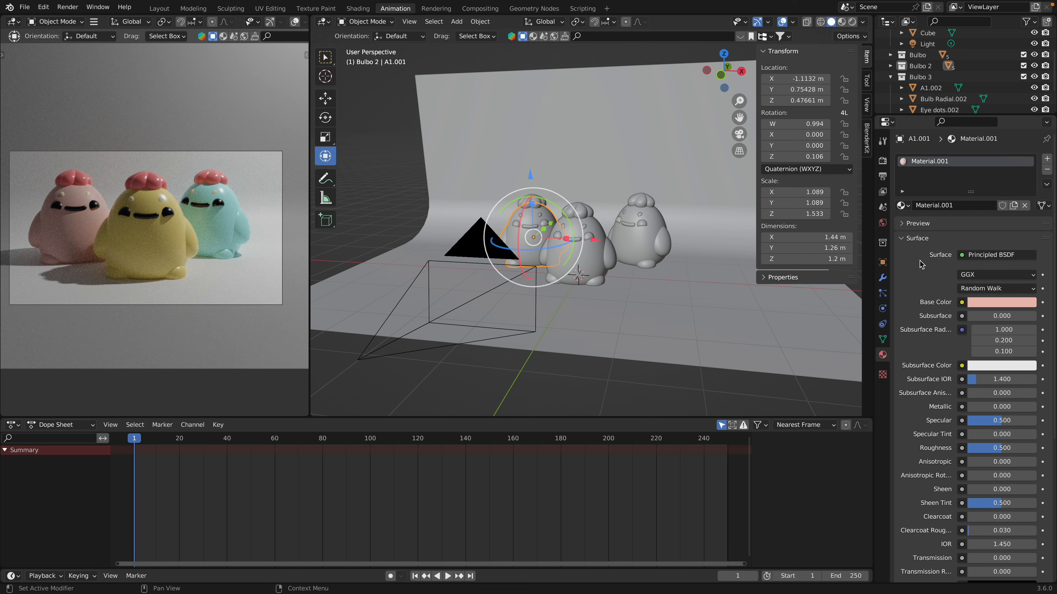
left_click(942, 205)
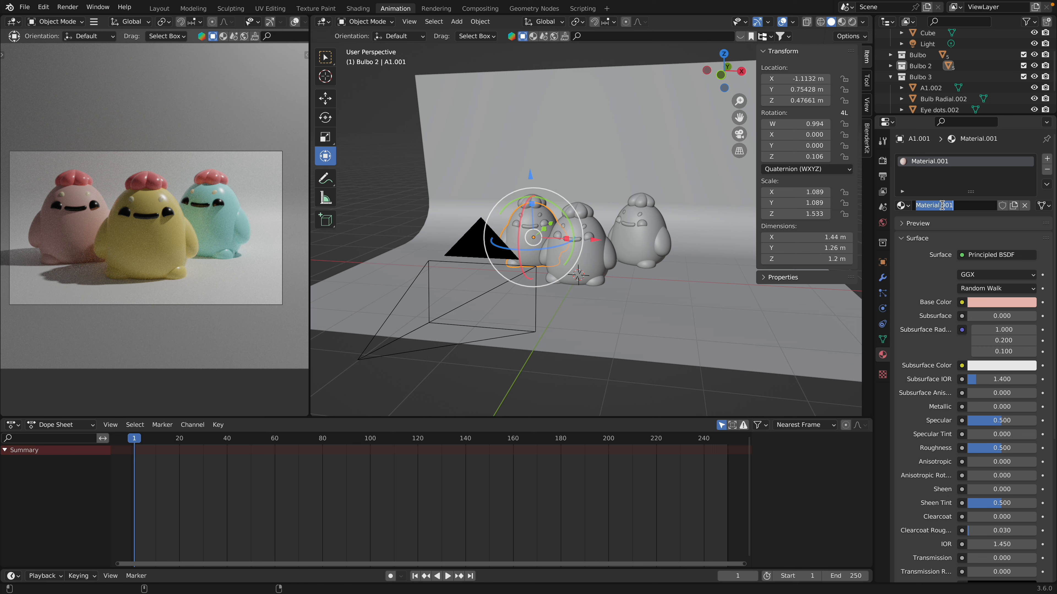
type("Bulbo_")
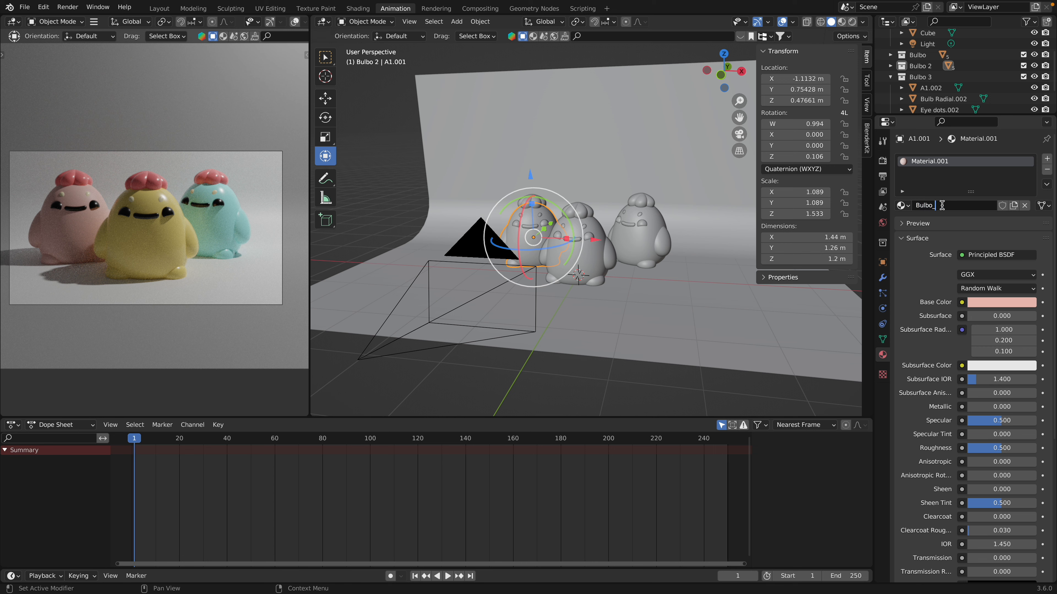
type("EasterEggPink")
key("Return")
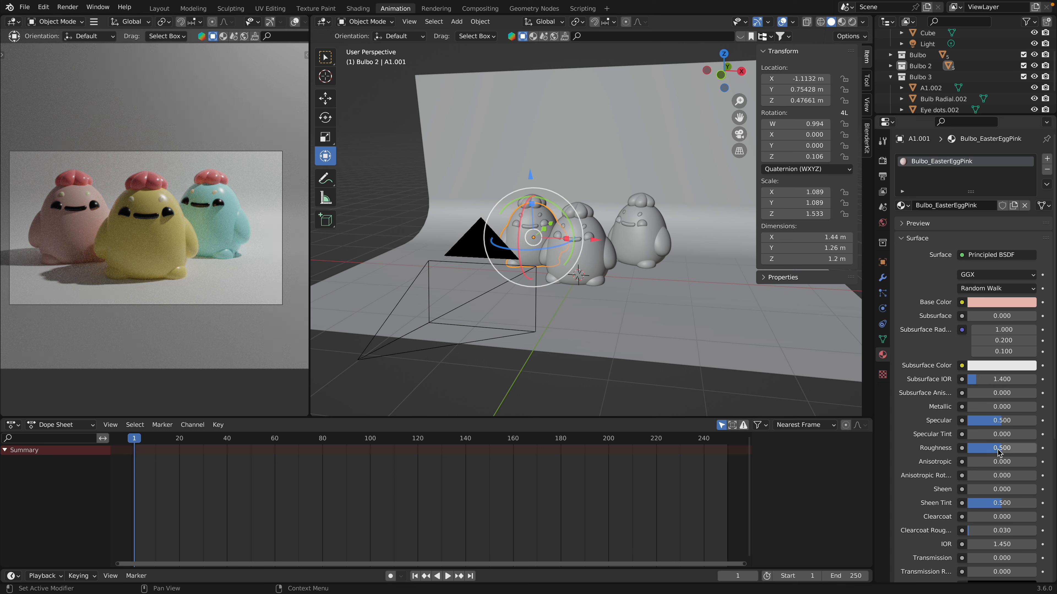
- Set the back-right body's Roughness to 0.416 and its Subsurface Color to a bright blue
left_click(636, 245)
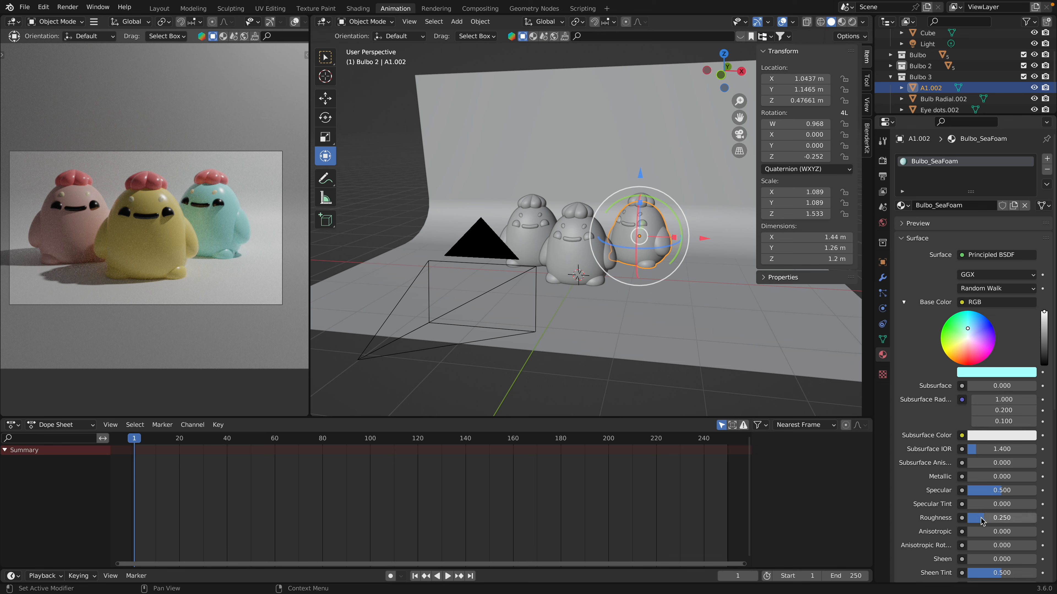
left_click_drag(982, 521, 994, 518)
left_click(997, 437)
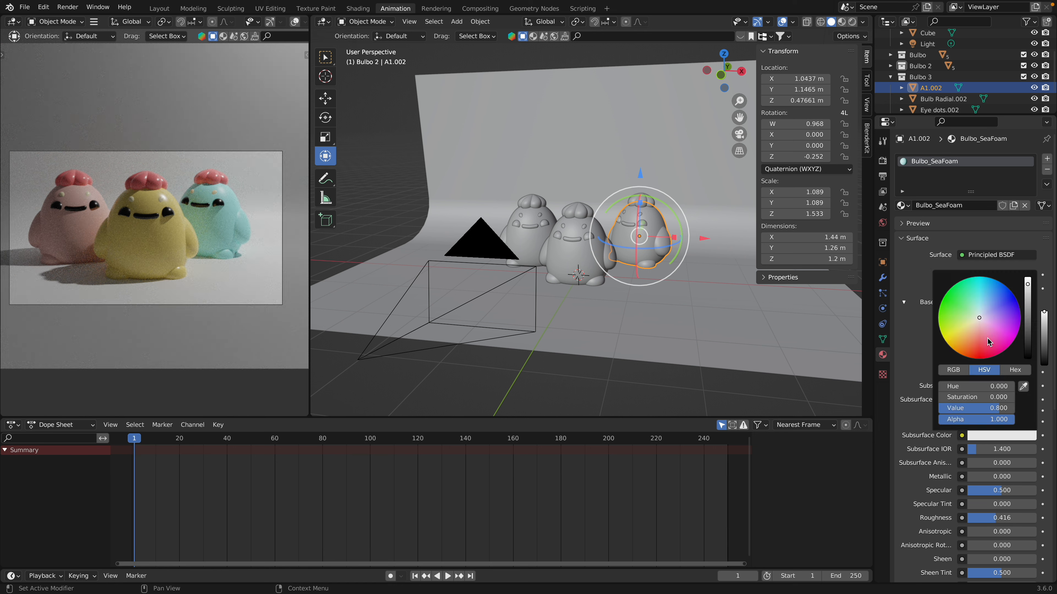
left_click_drag(988, 306, 990, 296)
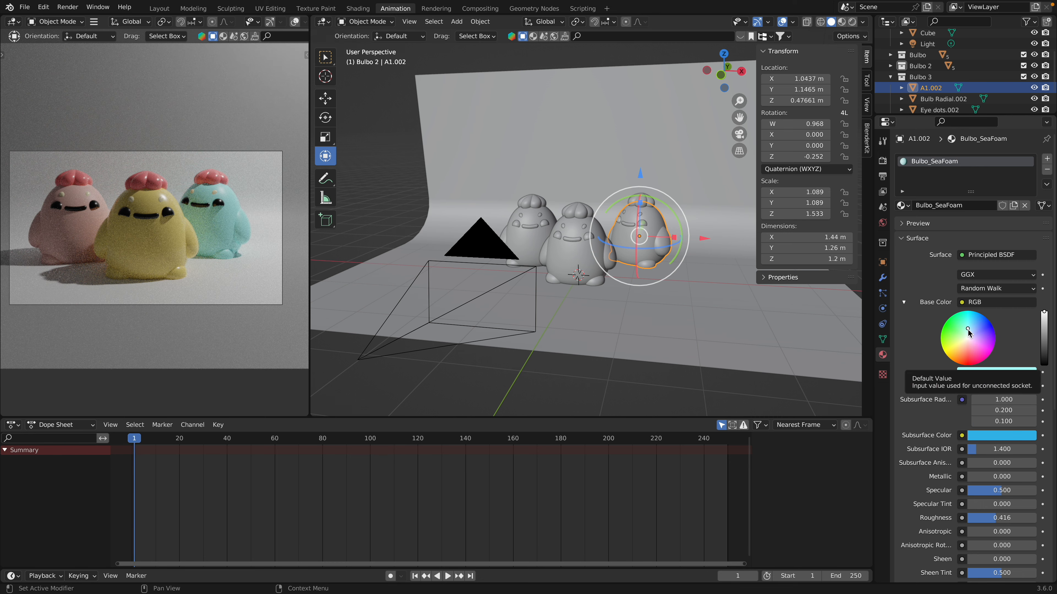
- Try an orange Base Color on the back-right body and undo the change
left_click_drag(968, 329, 963, 358)
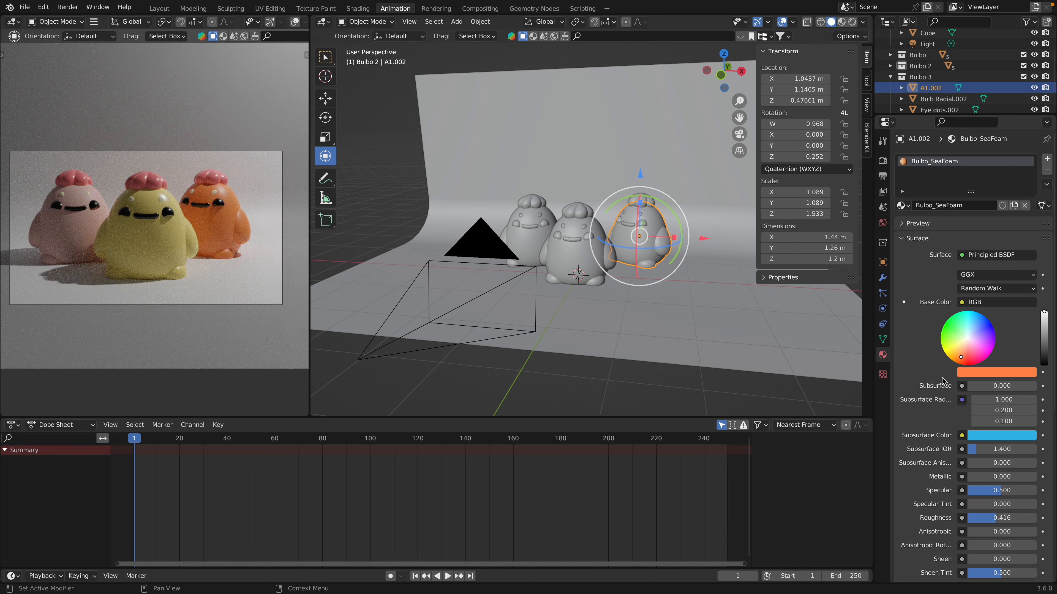
key("ctrl+z")
key("ctrl+z")
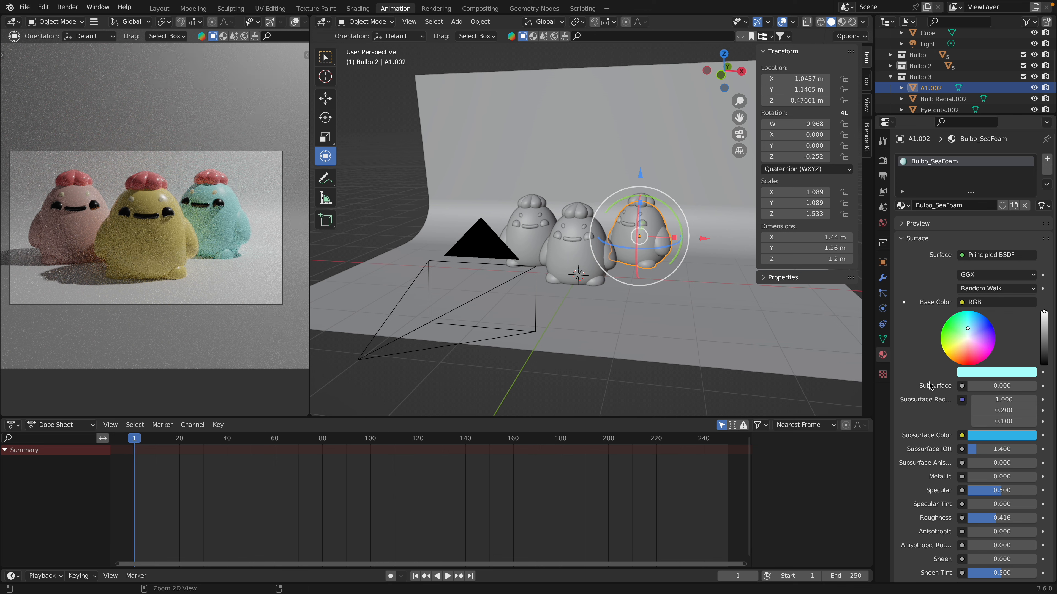
- Set the back-right body's Subsurface Color to orange with hue 0.035 and saturation 0.939, and its Subsurface amount to 0.079
left_click(992, 436)
left_click_drag(981, 320, 968, 346)
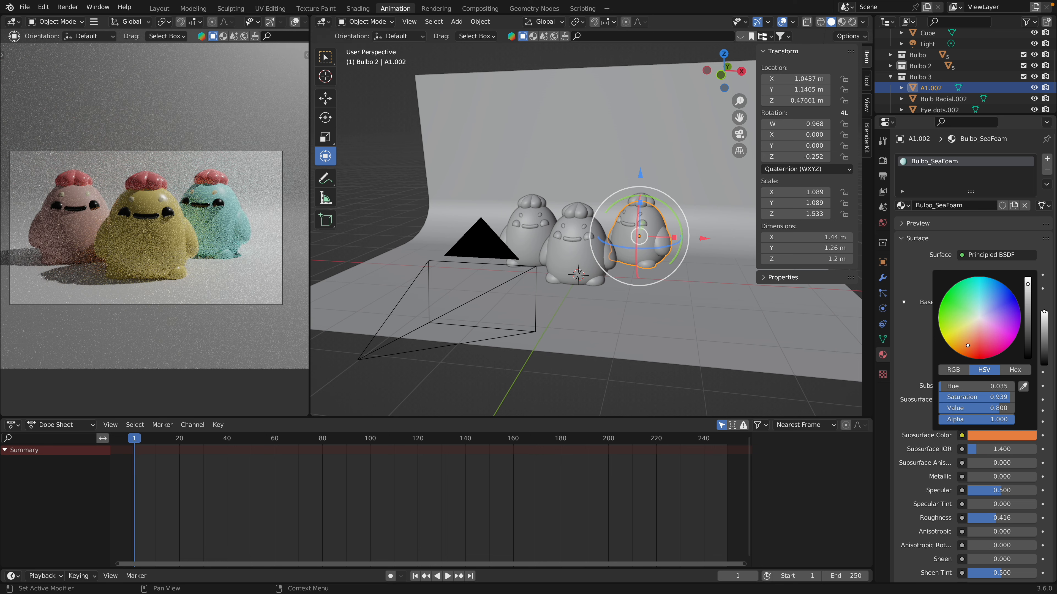
left_click(941, 346)
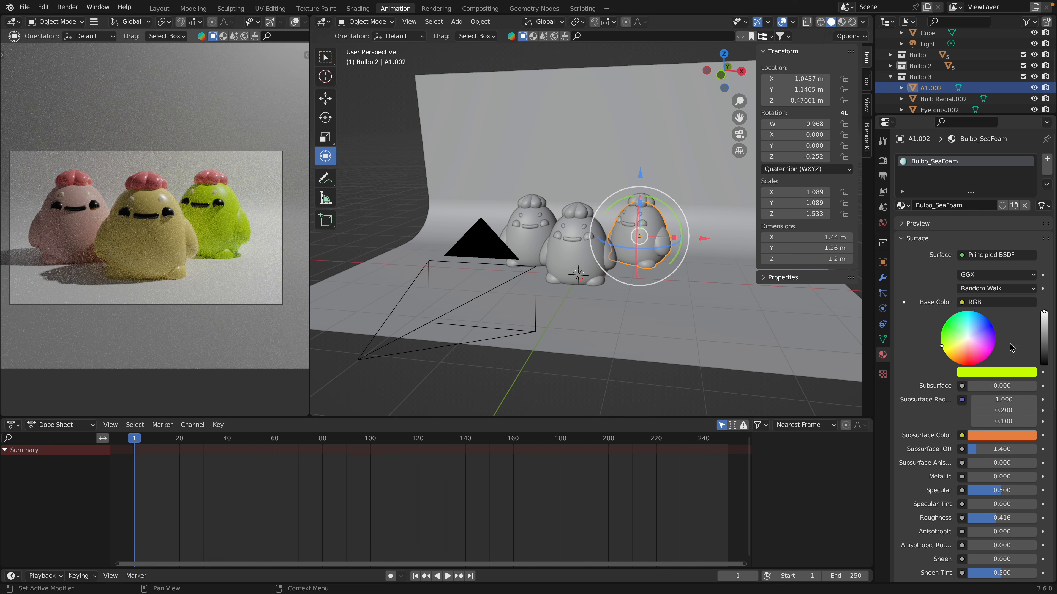
key("ctrl+v")
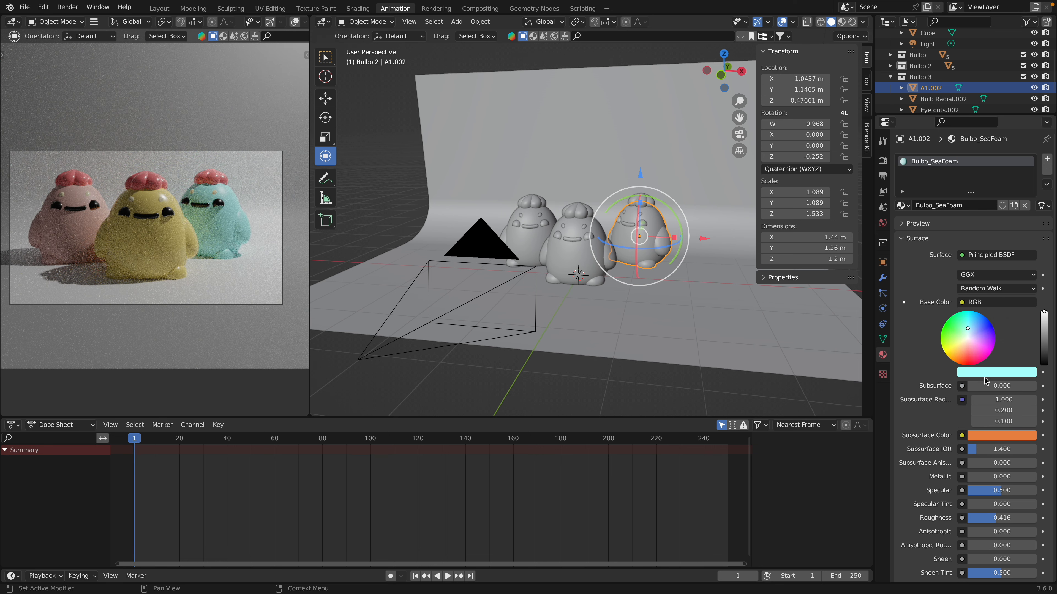
left_click(973, 389)
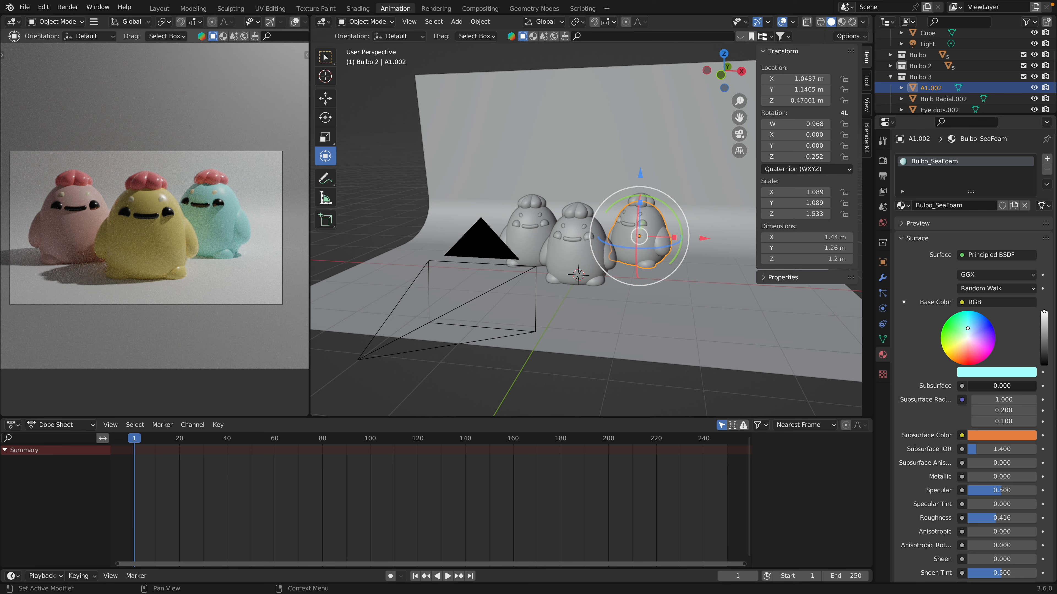
left_click_drag(973, 390, 976, 389)
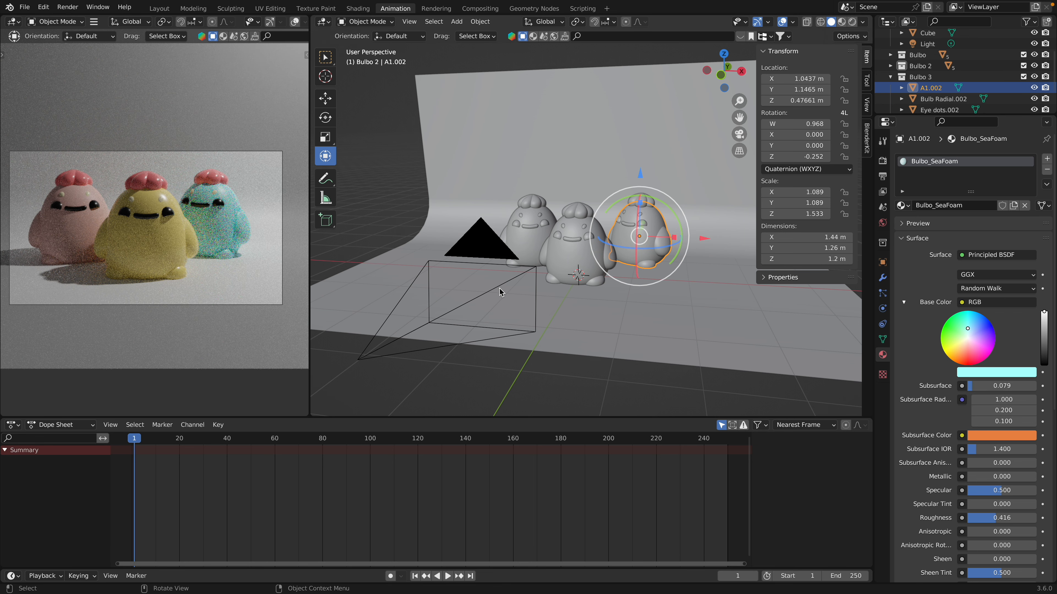
- Configure the front body's material with Roughness 0.503, an orange Subsurface Color and a Subsurface amount of 0.079
left_click(148, 237)
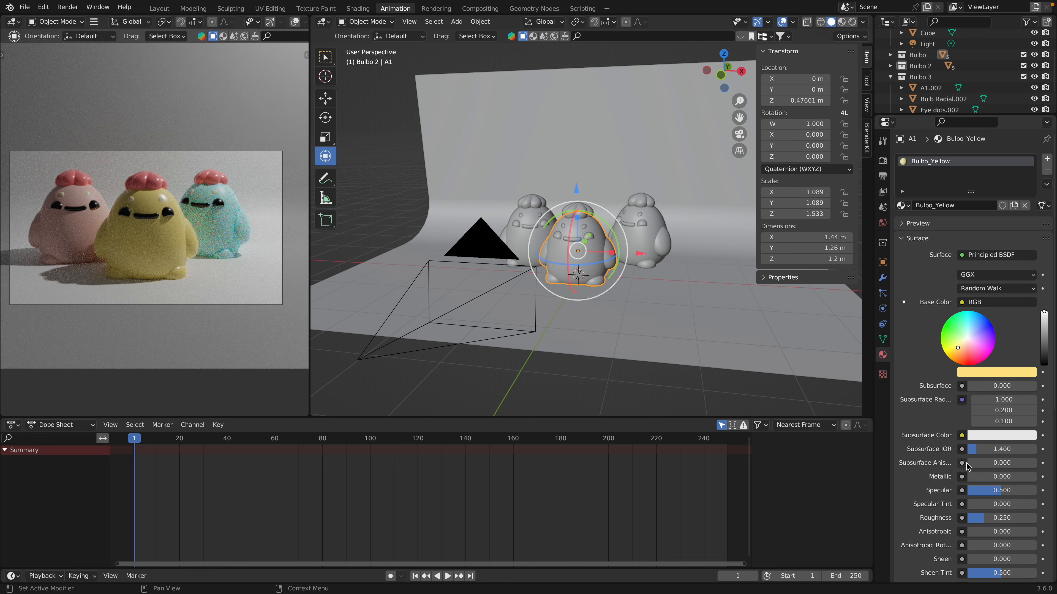
left_click_drag(984, 522, 998, 522)
left_click(981, 435)
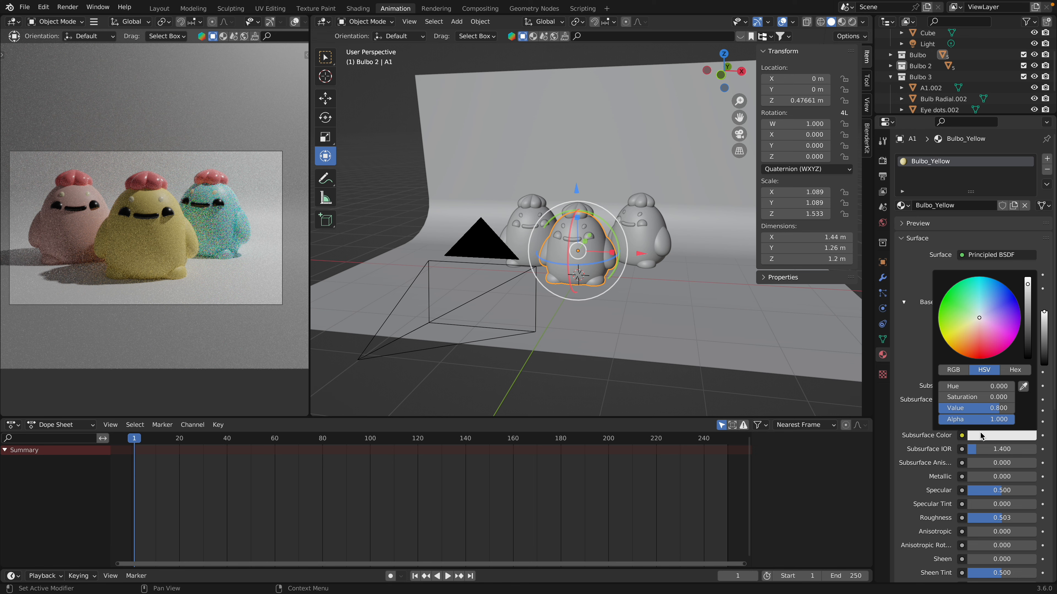
left_click(968, 349)
left_click(967, 345)
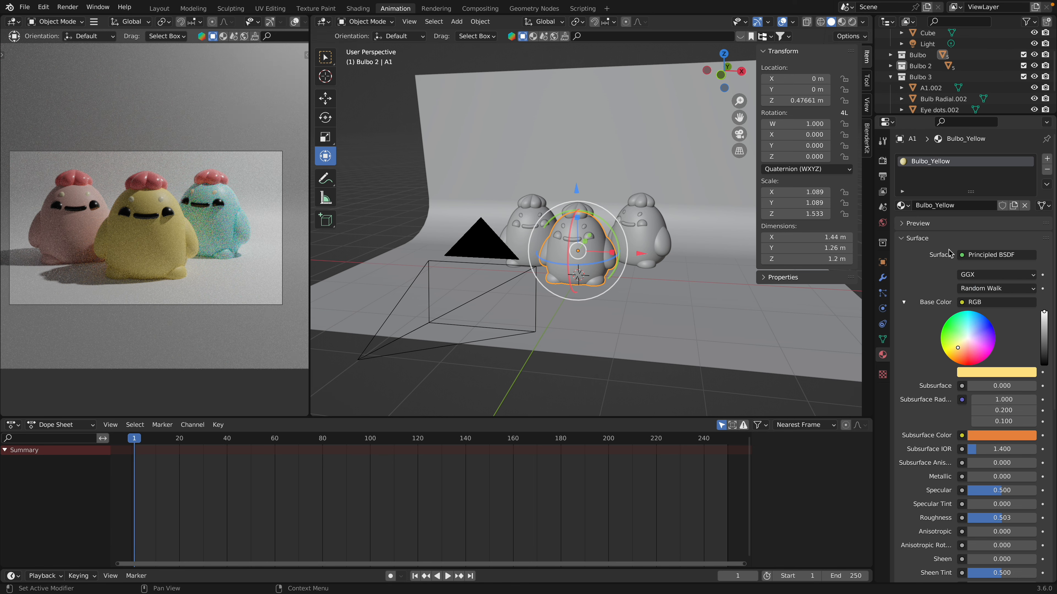
left_click_drag(977, 386, 999, 385)
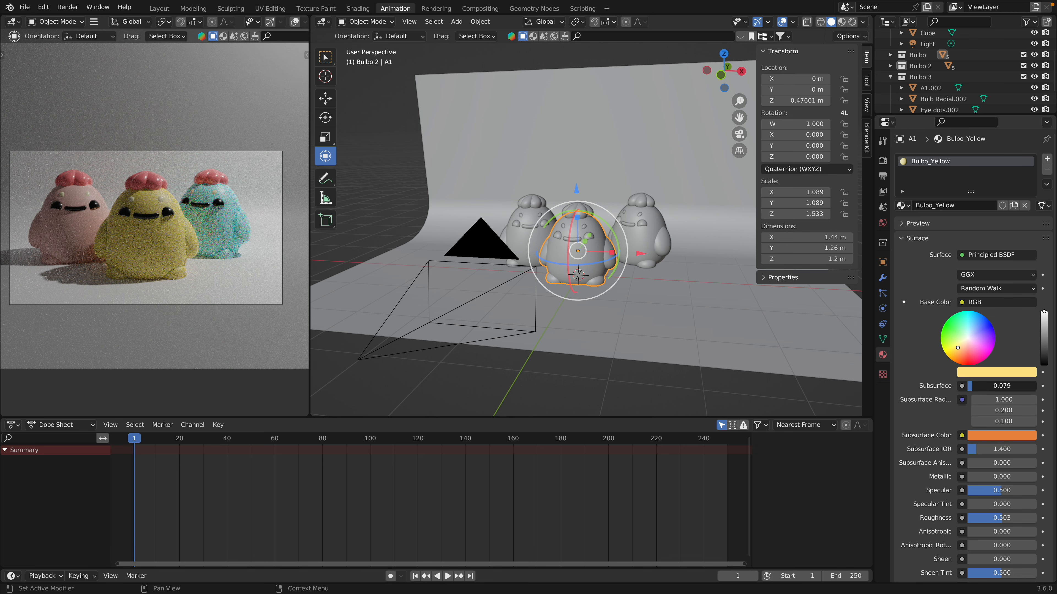
- Give the left body a dark orange Subsurface Color with hue 0.023, saturation 0.949 and value 0.576, and set Subsurface to 0.047
left_click(83, 227)
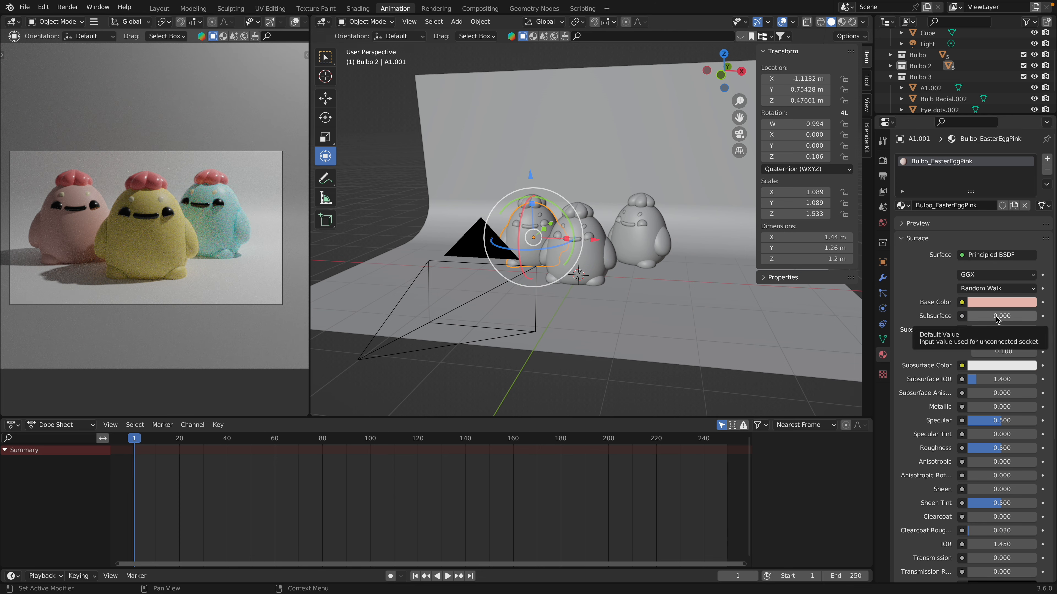
left_click(993, 366)
left_click(972, 280)
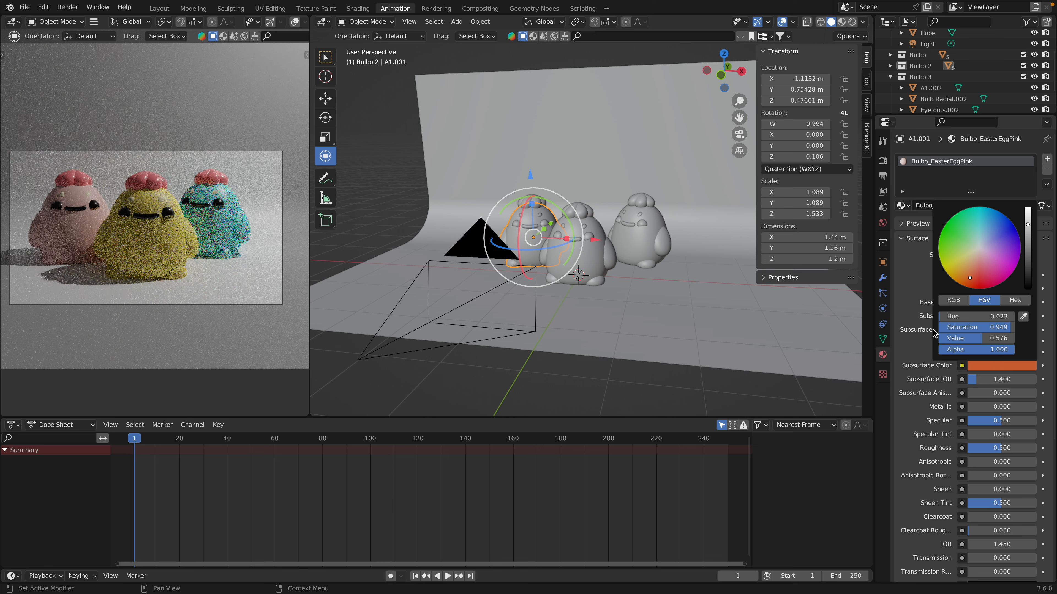
left_click_drag(970, 319, 975, 319)
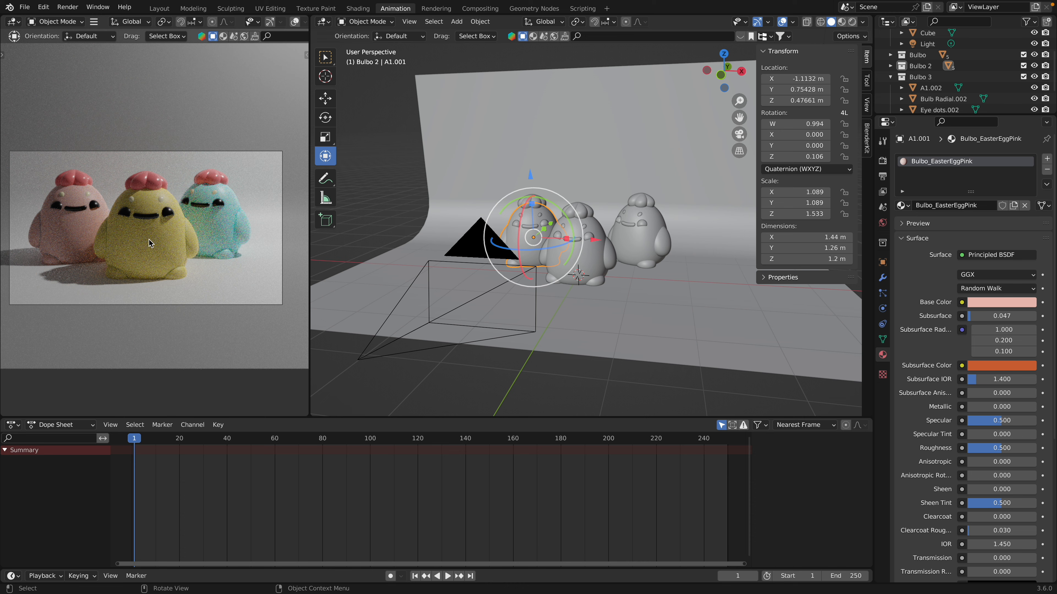
- Set all three Subsurface Radius values to 0 on the front body's and the left body's materials
scroll(137, 241, "up", 5)
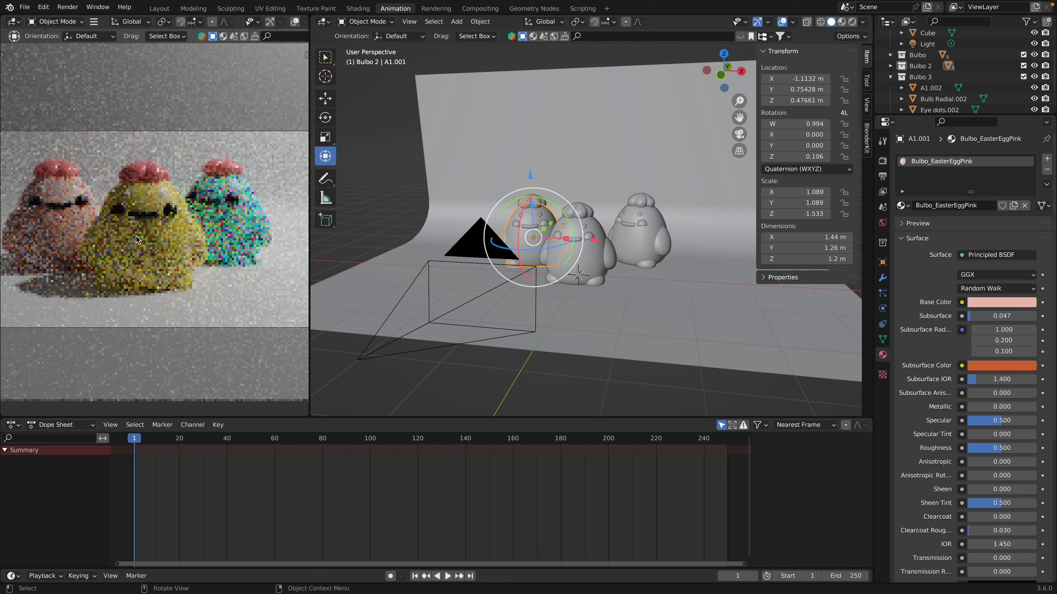
scroll(137, 240, "down", 4)
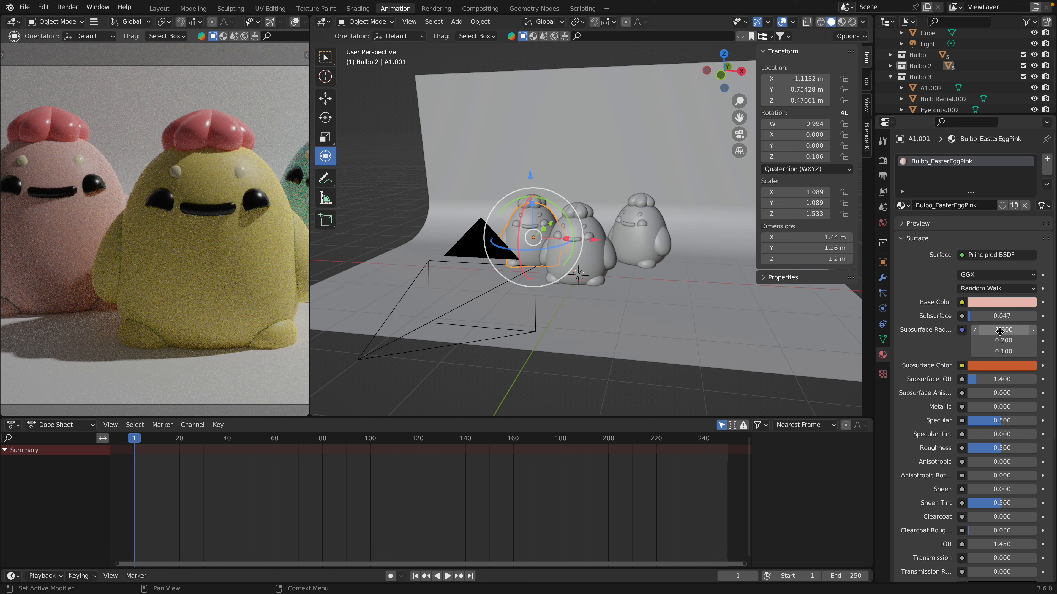
left_click(591, 259)
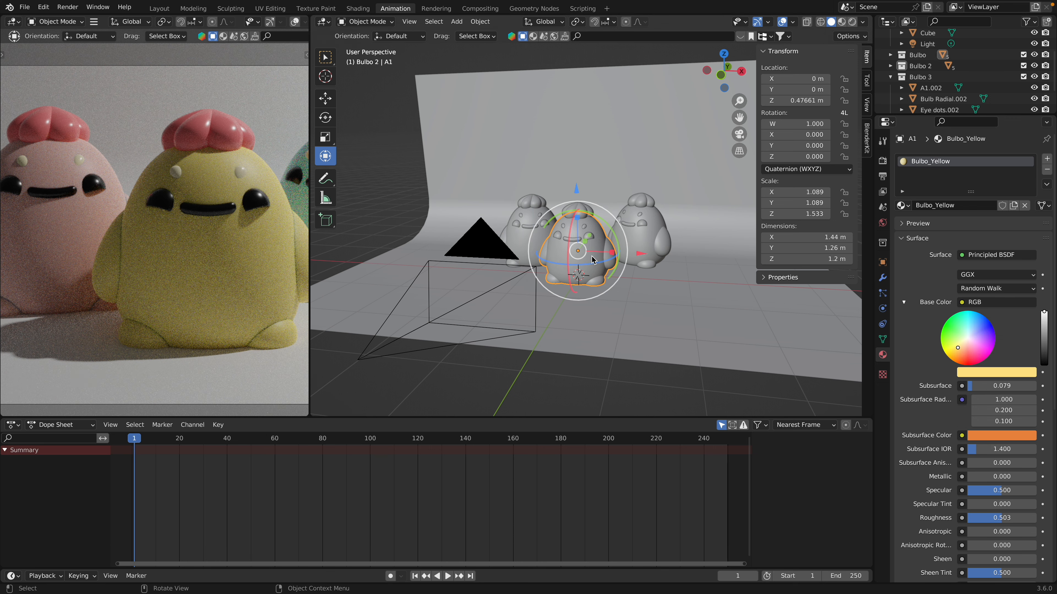
left_click_drag(1009, 400, 971, 399)
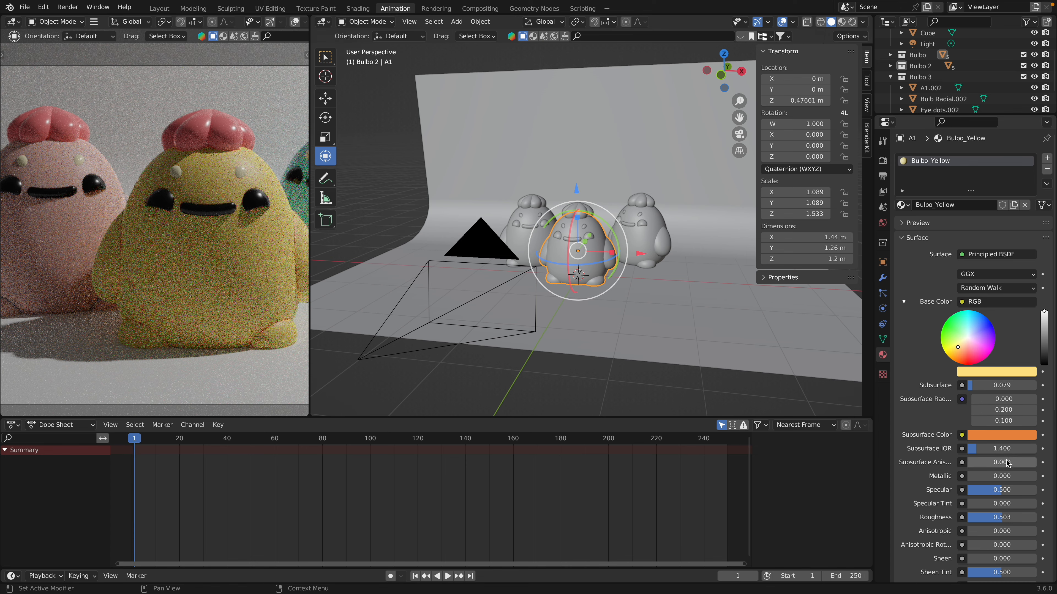
left_click_drag(1003, 410, 971, 421)
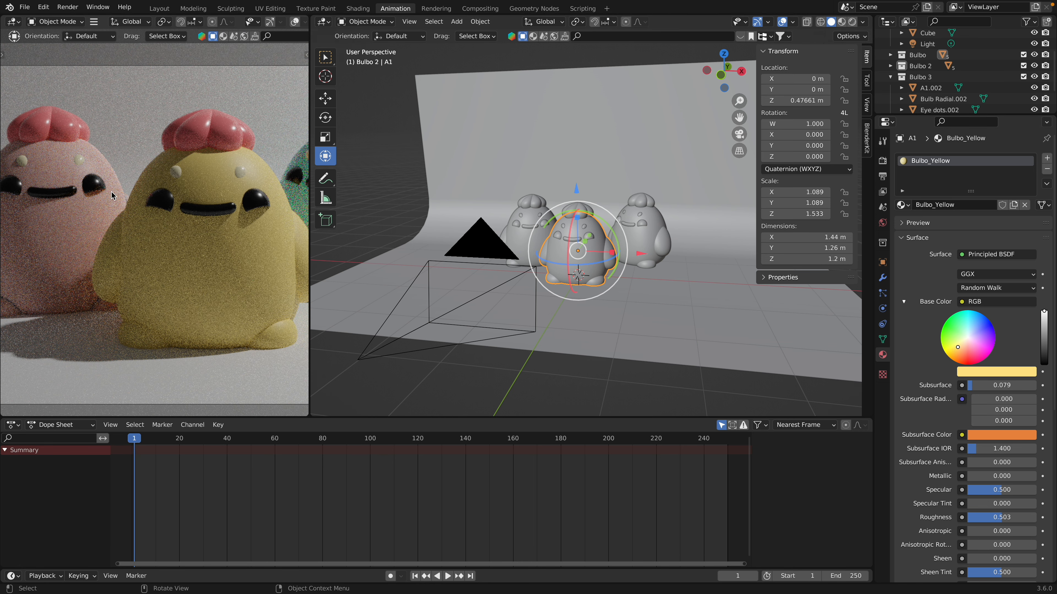
left_click(95, 206)
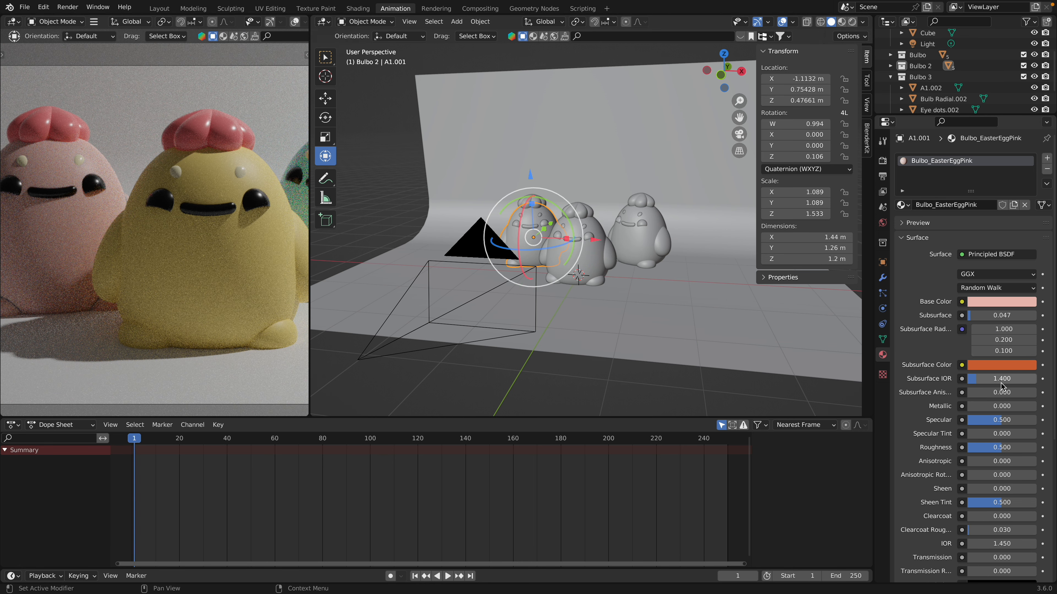
left_click_drag(1003, 329, 973, 351)
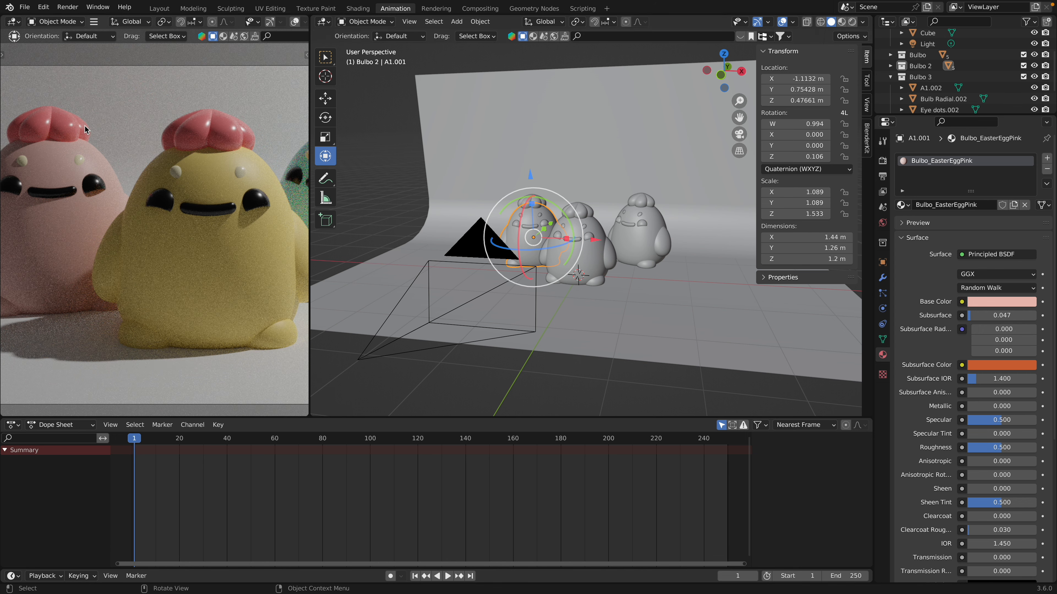
- Remove the shared material from the left character's head crest and give it a new material of its own
scroll(125, 166, "down", 3)
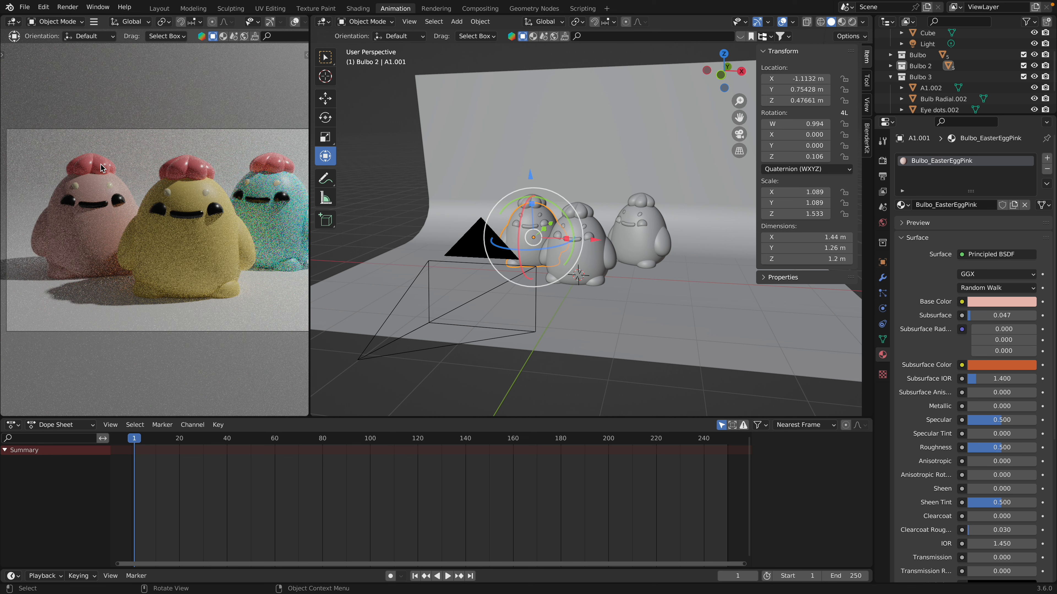
left_click(104, 167)
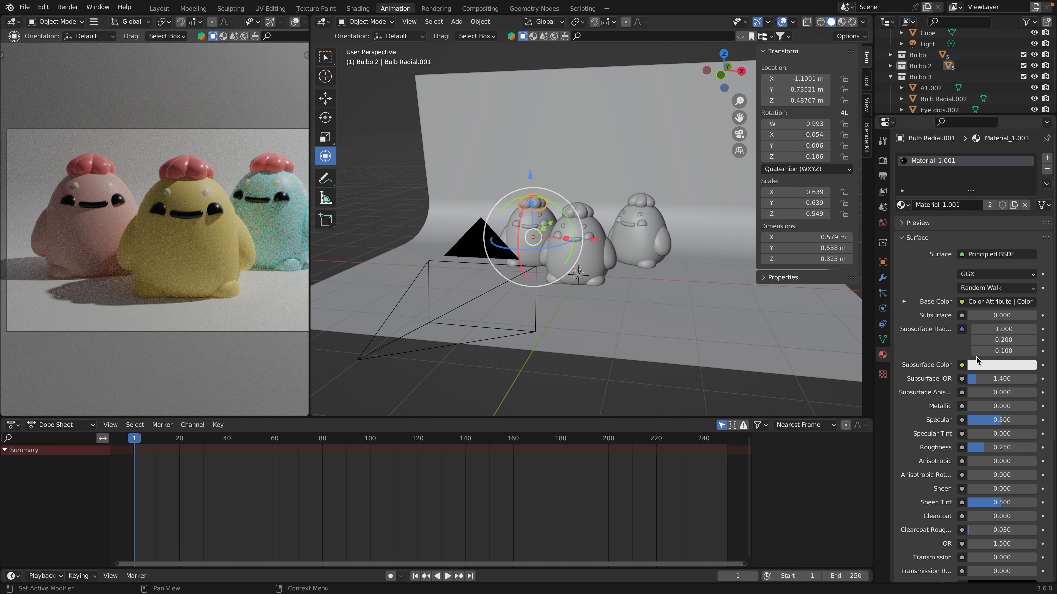
left_click(1047, 170)
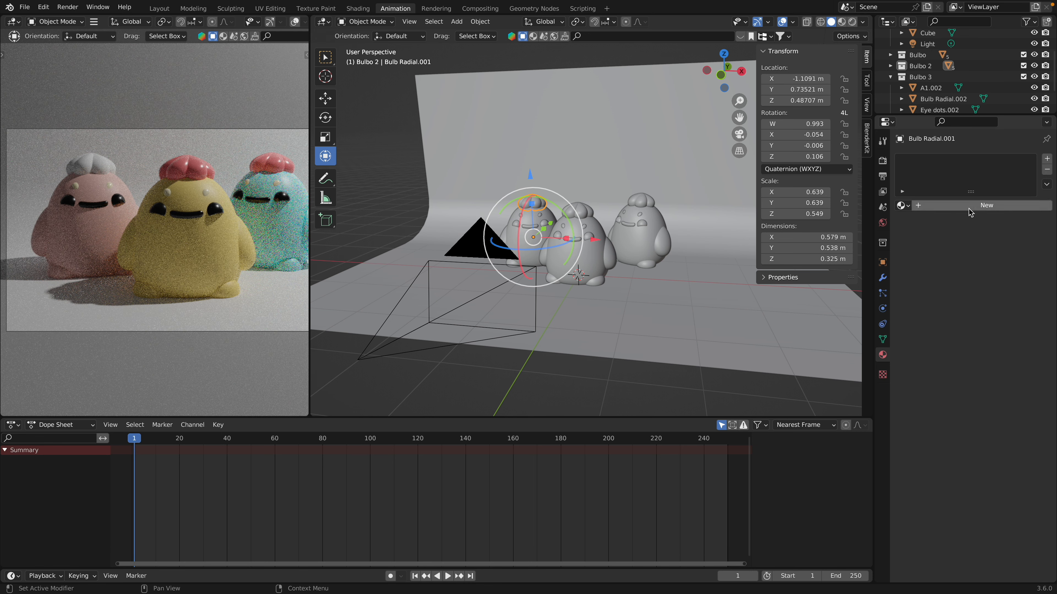
left_click(923, 210)
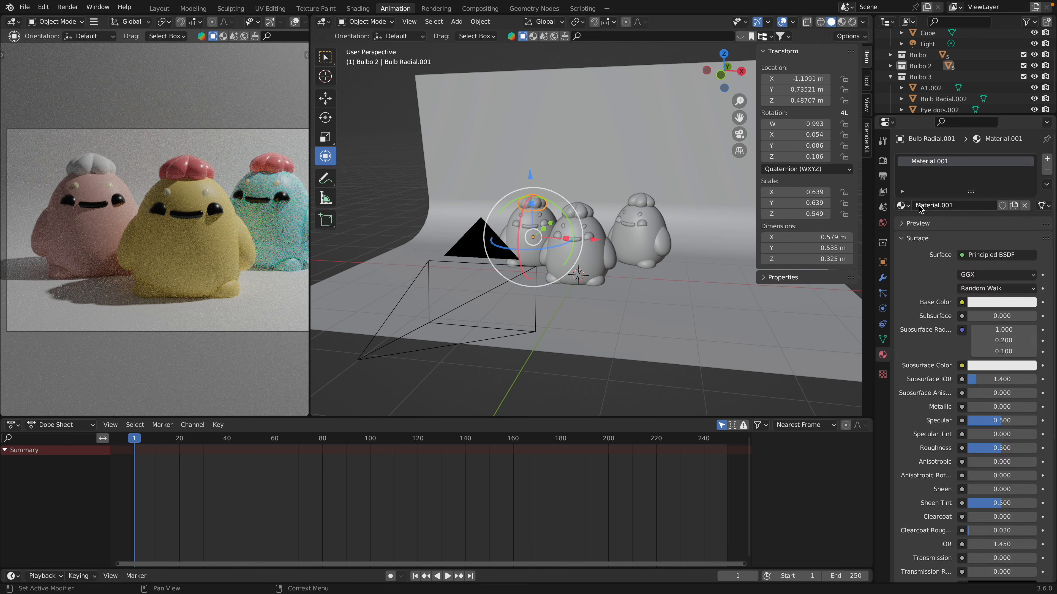
- Set the left crest's Base Color to the red sampled from the front character's crest, with its value raised to 1.000
left_click(986, 302)
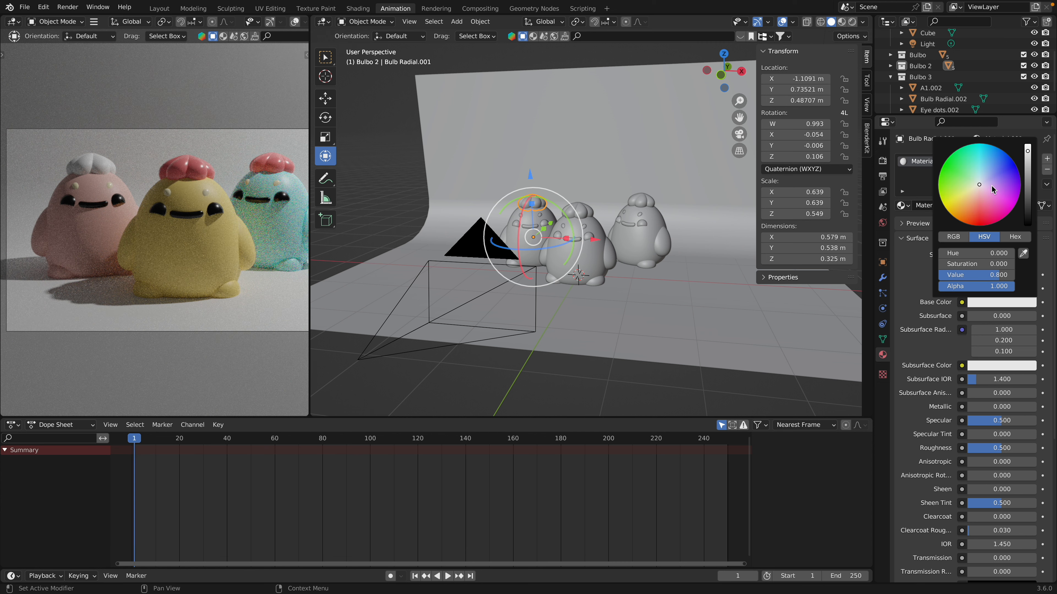
left_click(1024, 253)
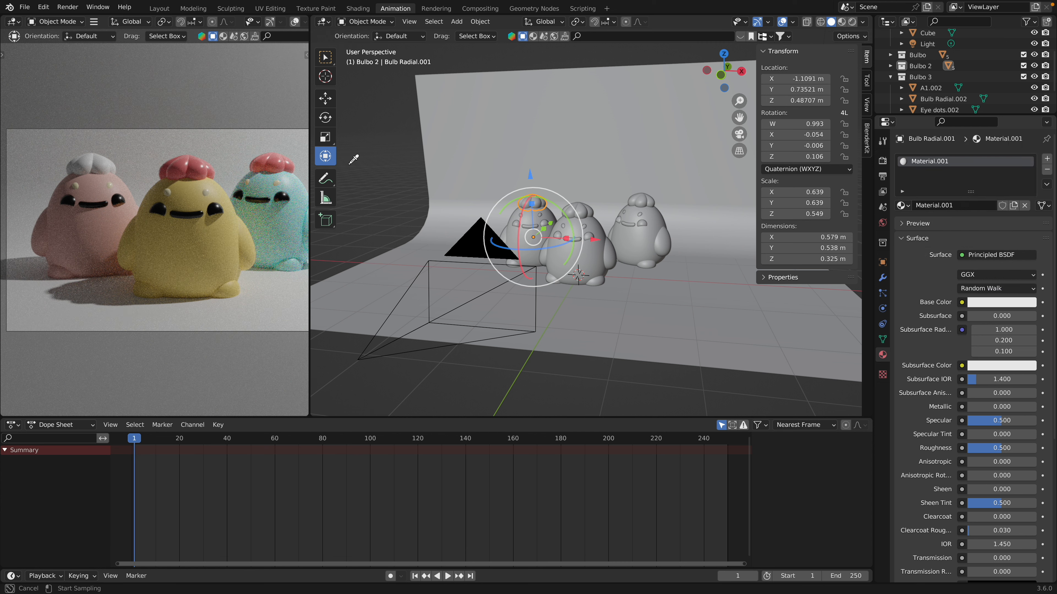
left_click(200, 168)
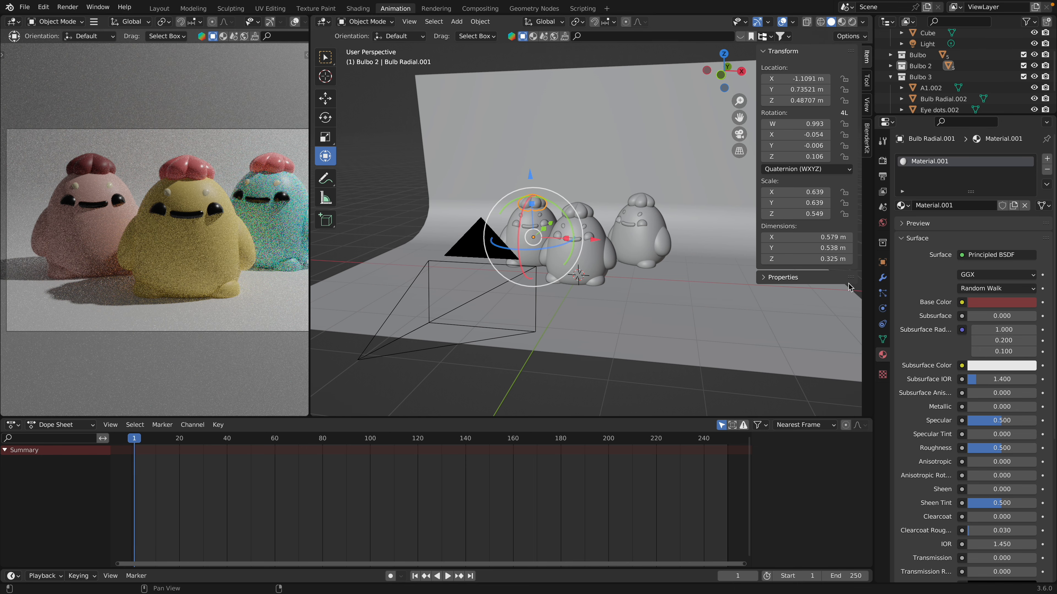
left_click(1013, 302)
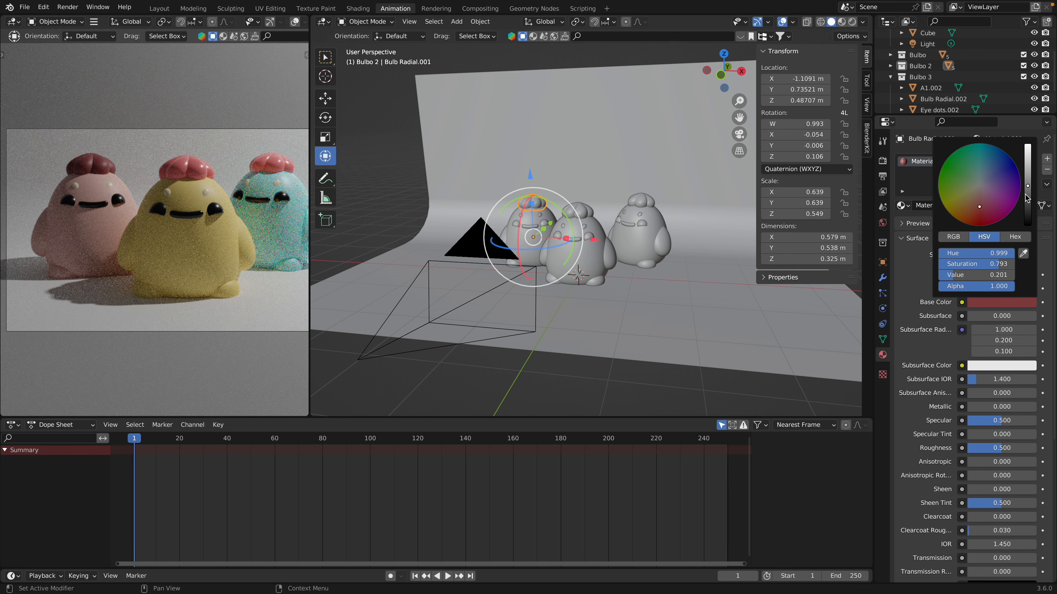
left_click_drag(1028, 188, 1027, 147)
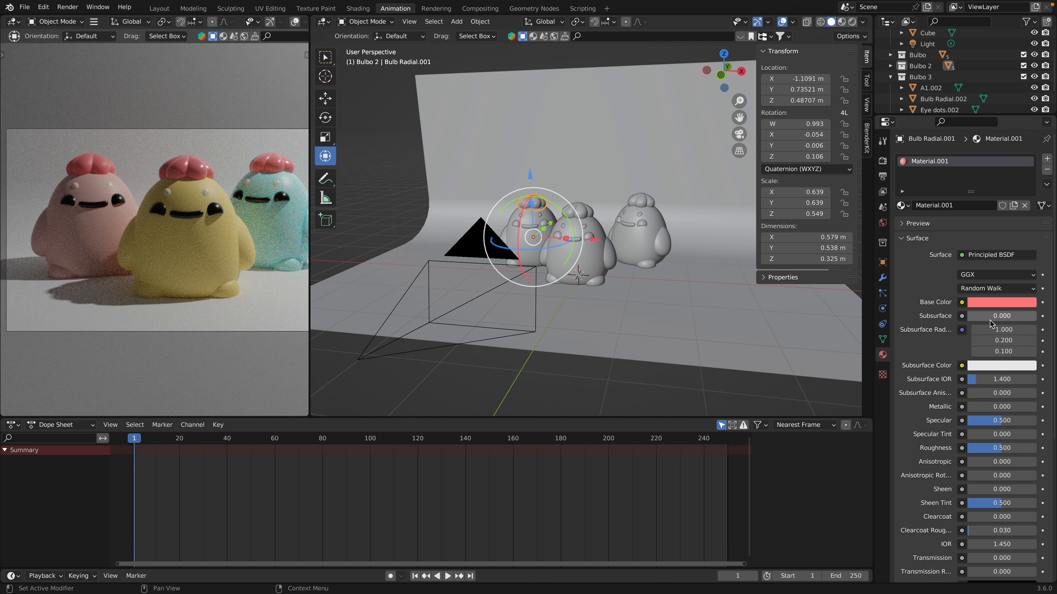
left_click(993, 304)
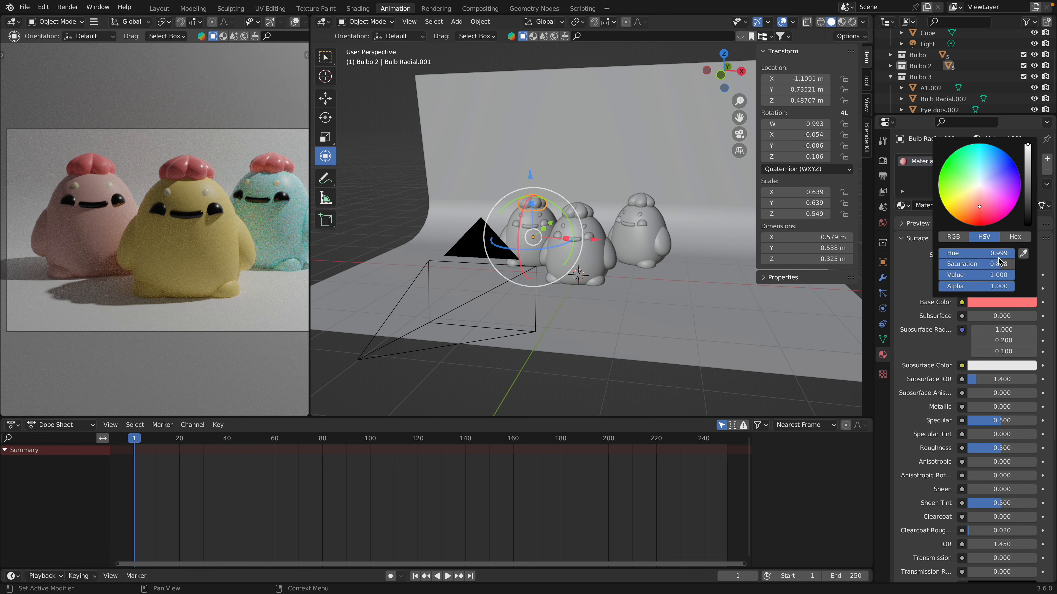
- Try an Emission color sampled from the left crest with Emission Strength 10, and undo both emission changes
scroll(931, 406, "down", 8)
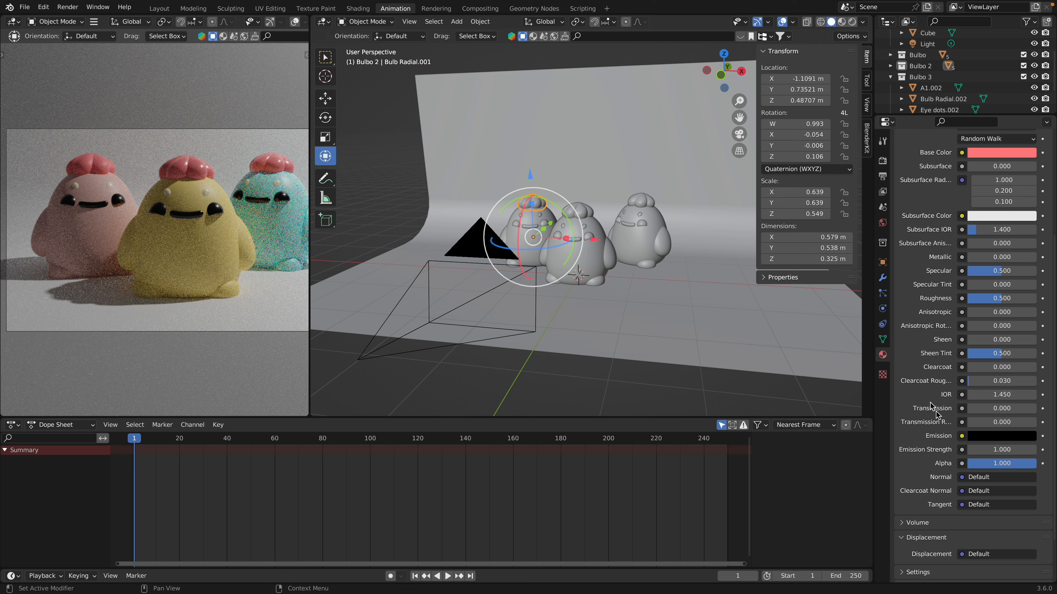
left_click(988, 437)
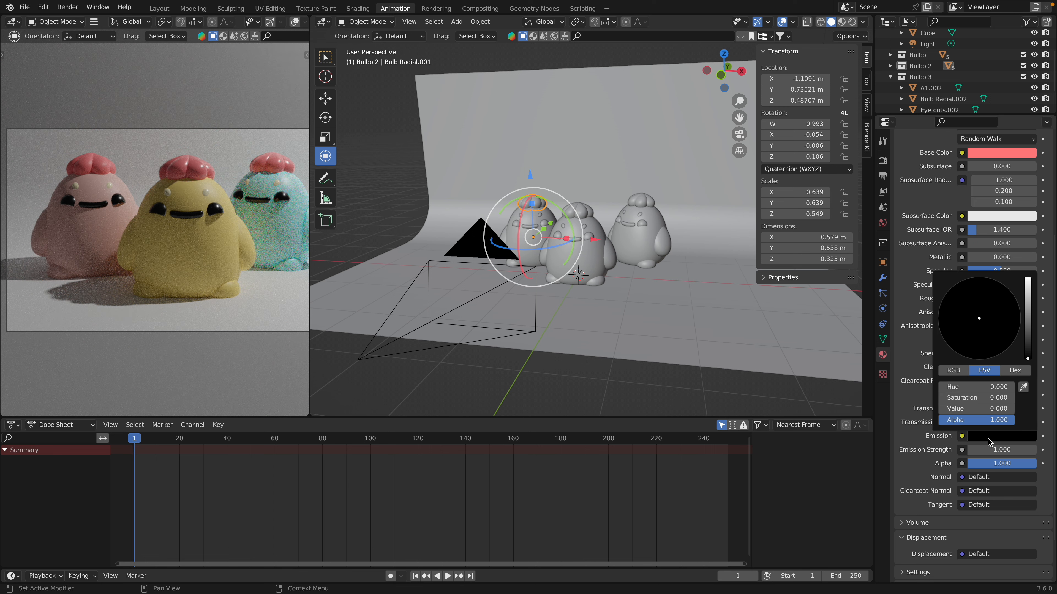
left_click(1023, 387)
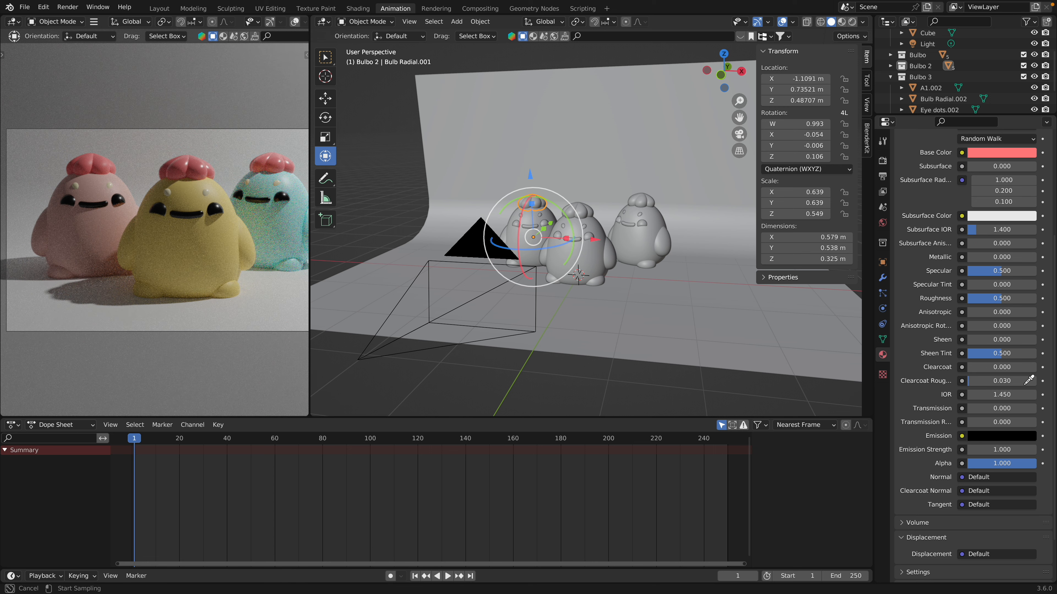
left_click(91, 159)
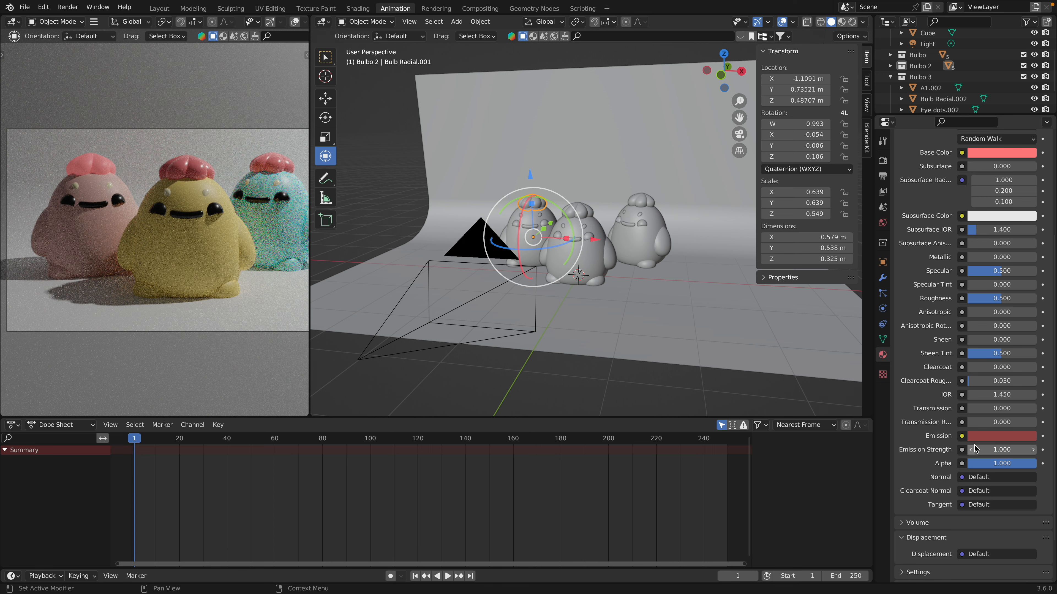
left_click_drag(975, 449, 1011, 449)
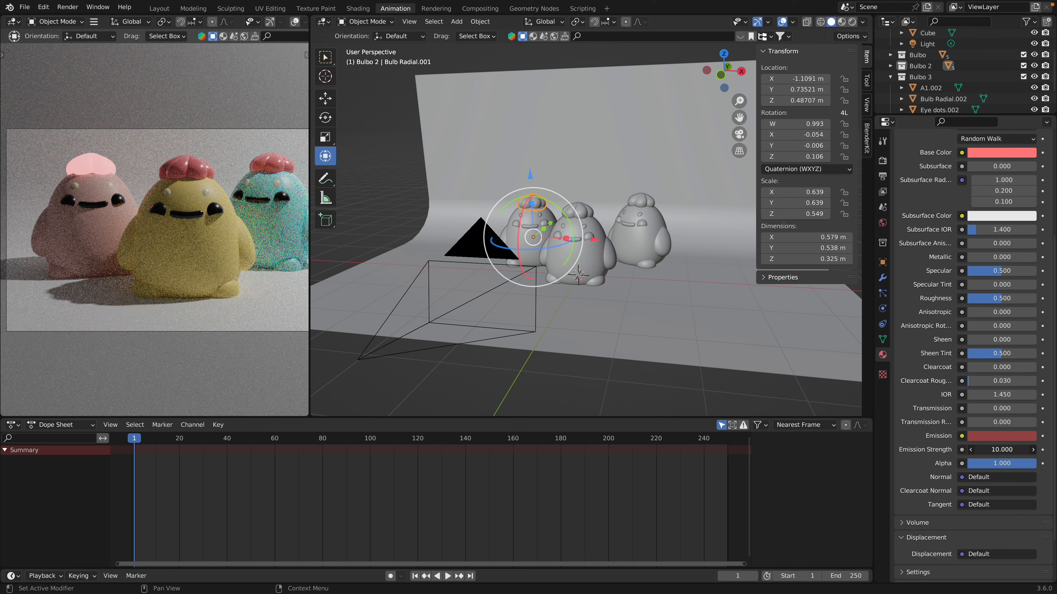
key("ctrl+z")
key("ctrl+z")
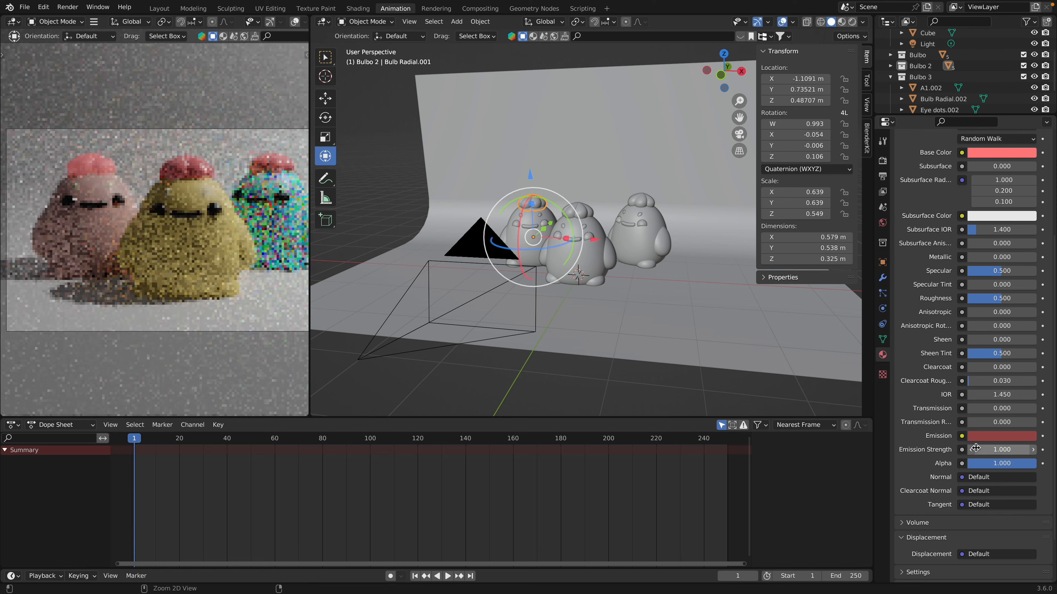
key("ctrl+z")
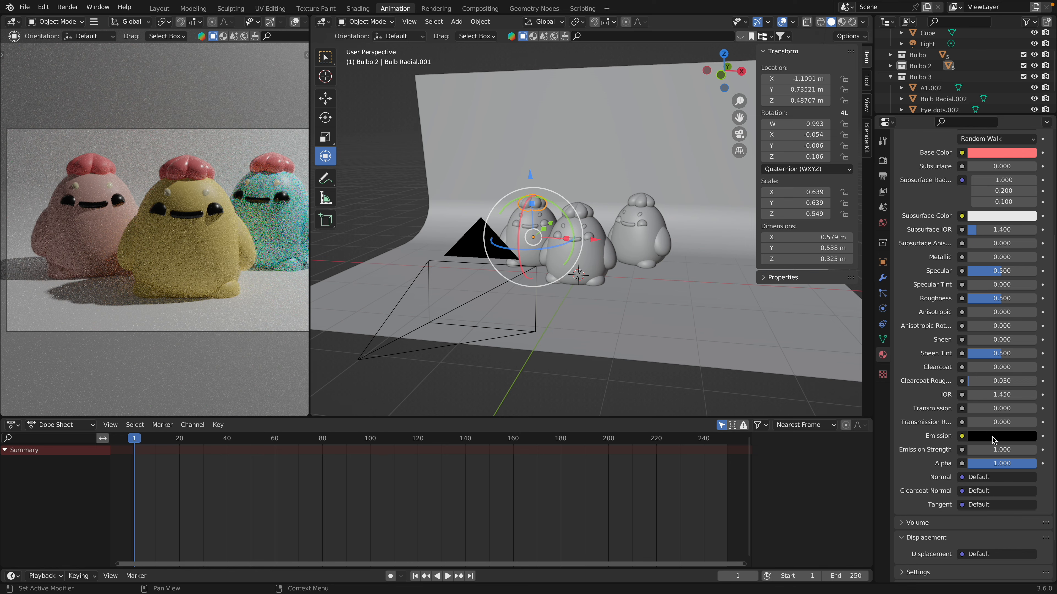
- Set the left crest's Roughness to 0 and change its Base Color to a light warm yellow
scroll(970, 268, "up", 3)
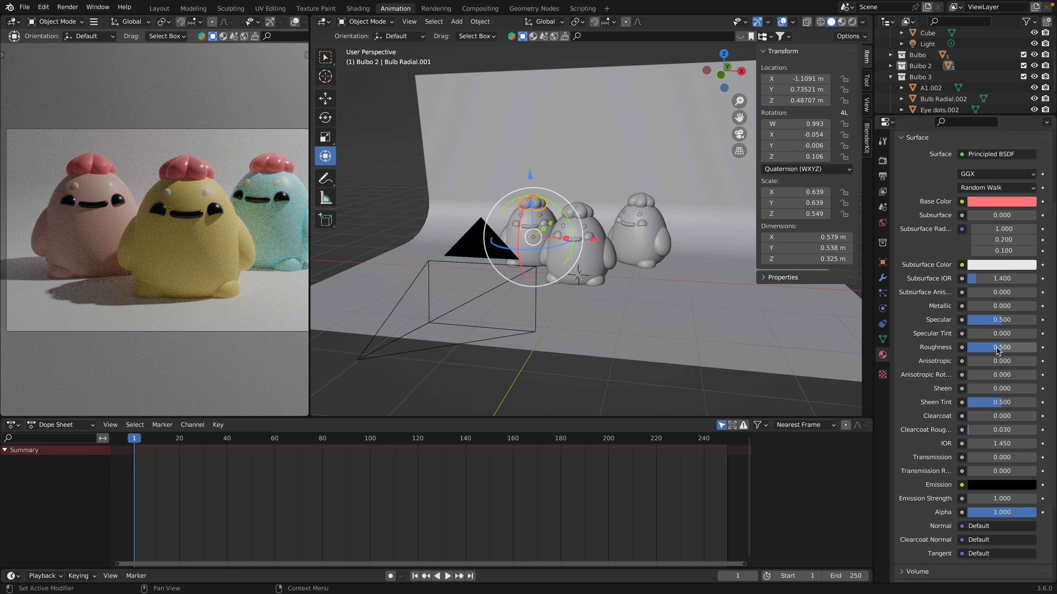
left_click_drag(998, 350, 968, 351)
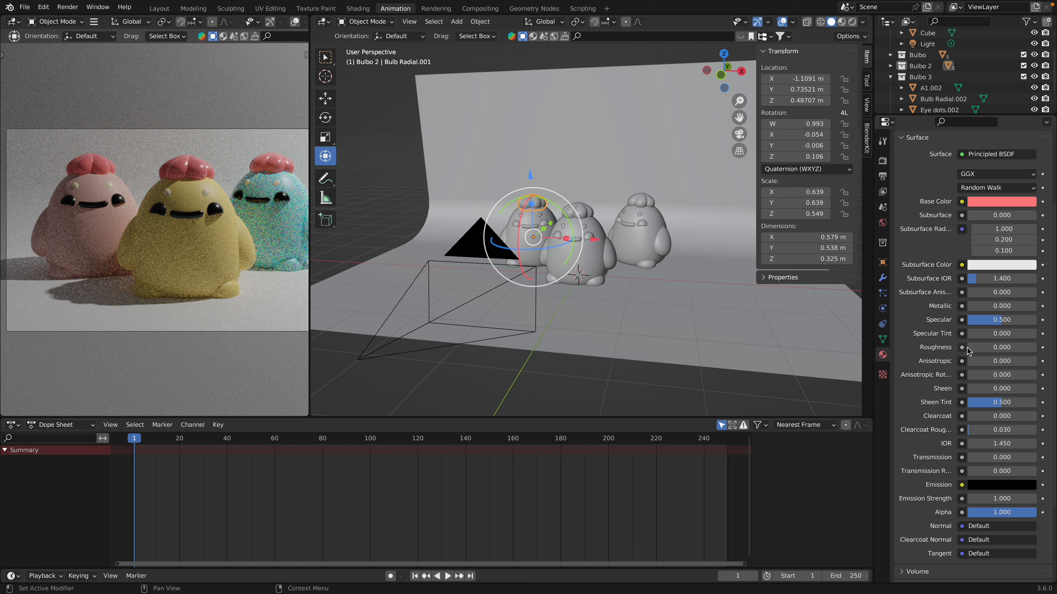
left_click(993, 204)
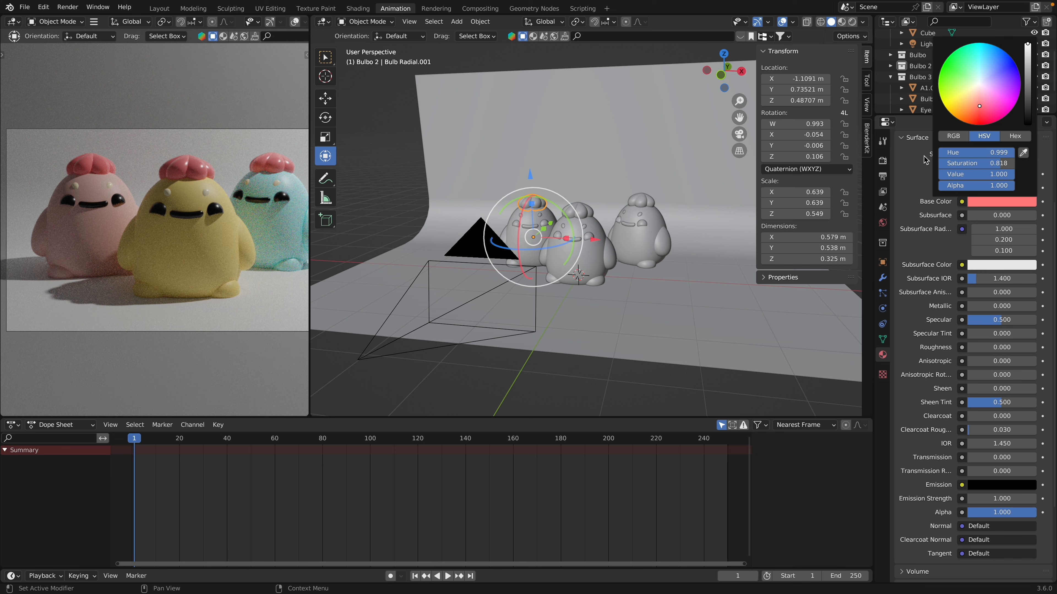
left_click(993, 204)
left_click_drag(972, 94, 964, 92)
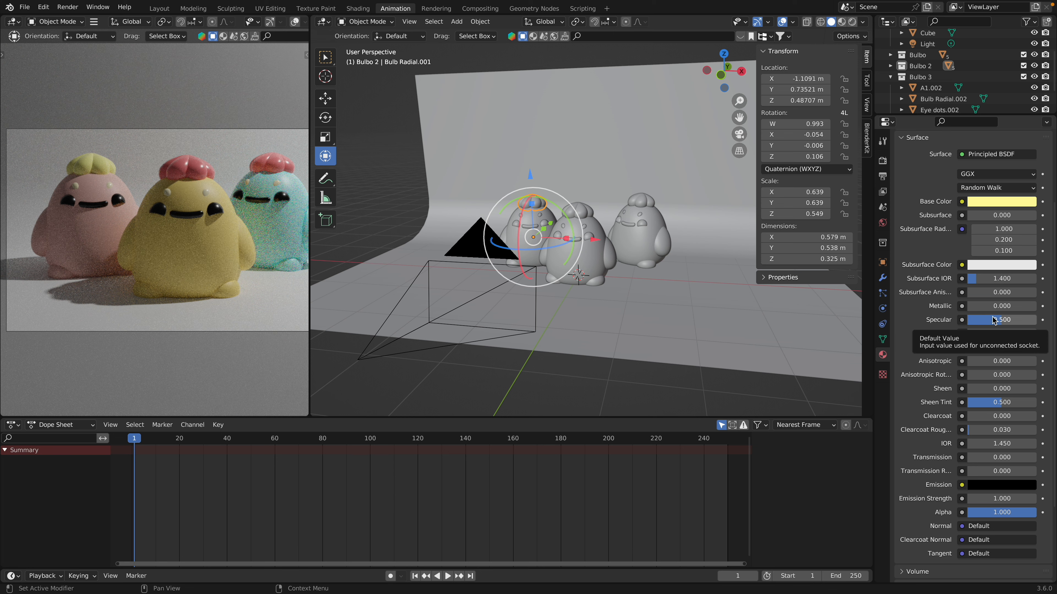
left_click(991, 204)
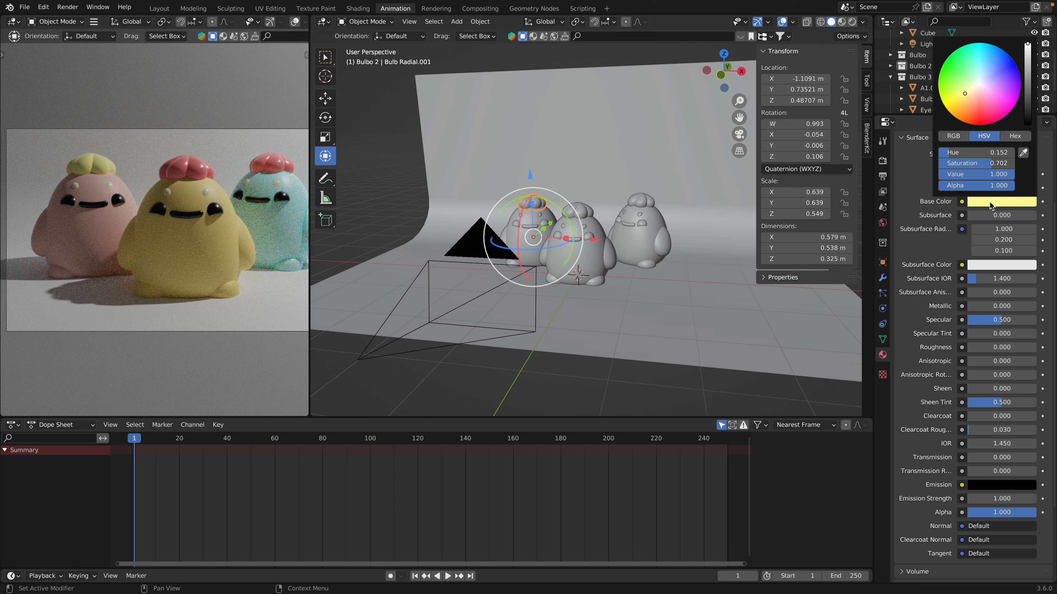
left_click(966, 97)
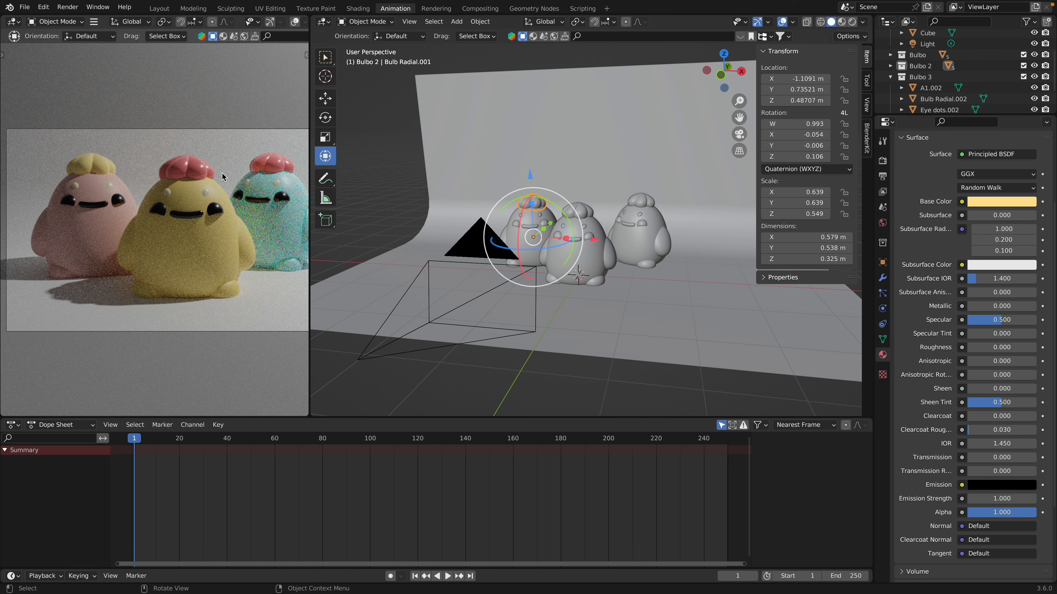
- Set Roughness to 0 on the materials of the front and right characters' crests
left_click(194, 172)
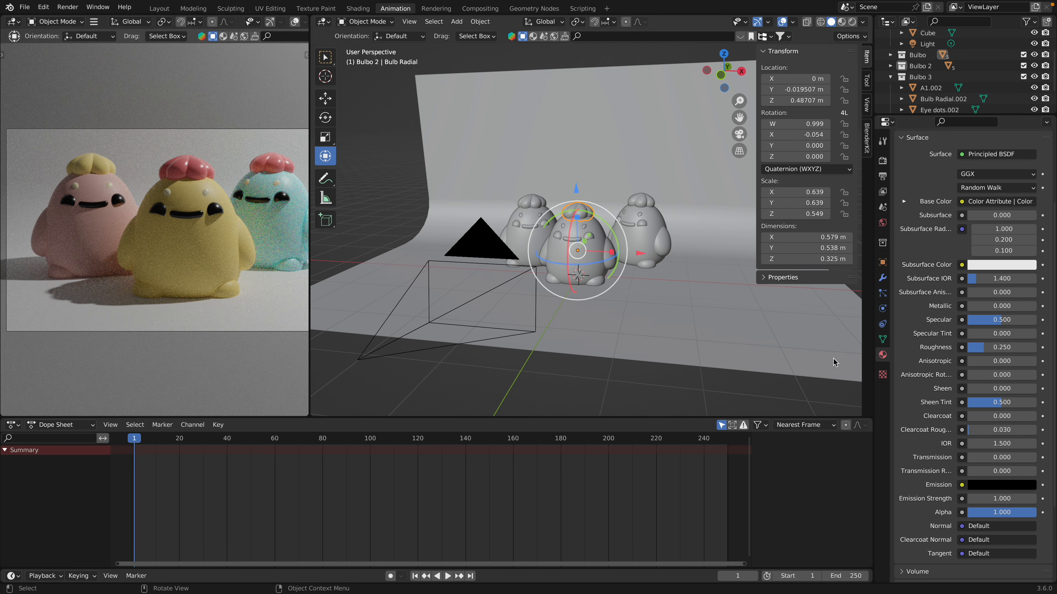
mouse_move(972, 349)
left_mouse_down()
mouse_move(980, 351)
mouse_move(965, 351)
left_mouse_up()
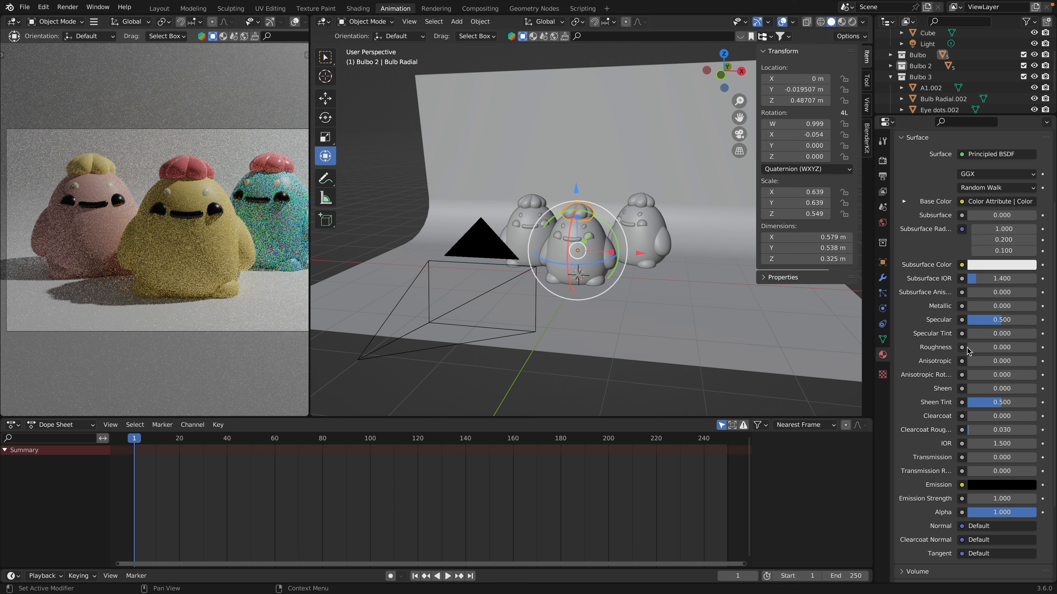
left_click(273, 164)
left_click_drag(970, 348, 965, 351)
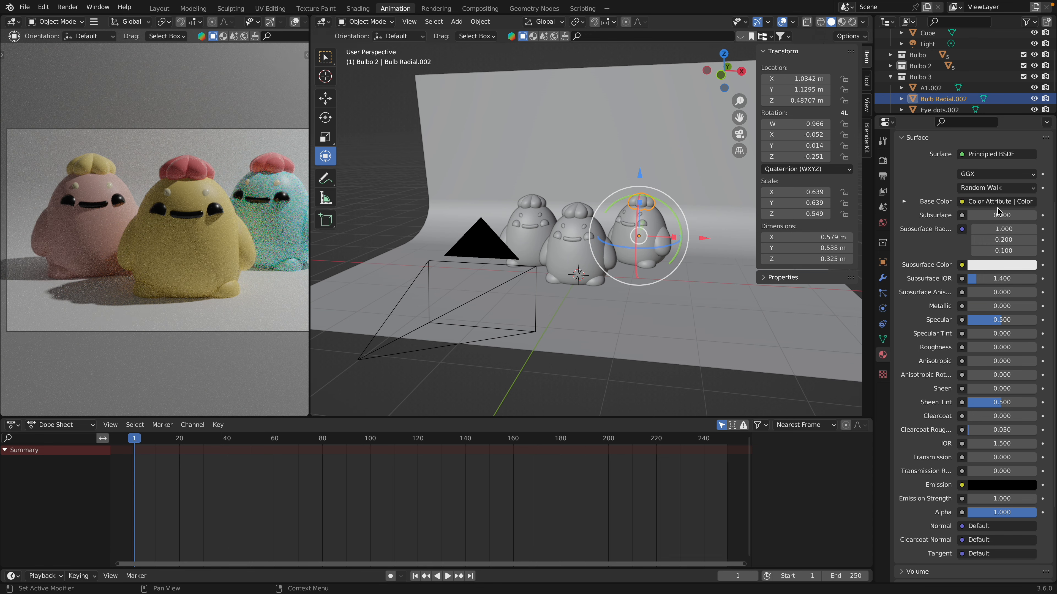
- Replace the right crest's material with a new one of its own and set its Roughness to 0
scroll(997, 195, "up", 5)
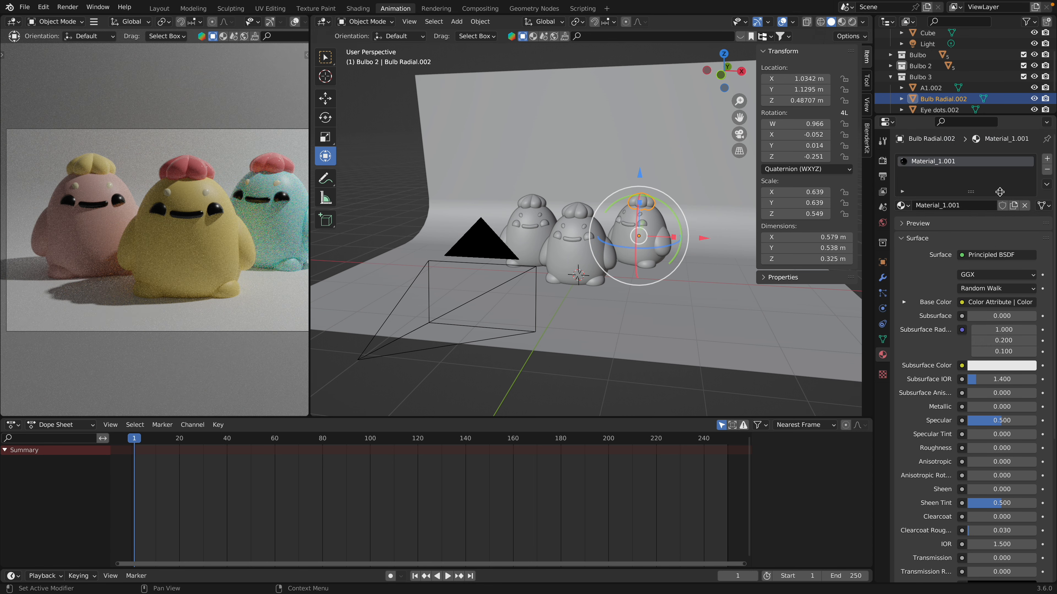
left_click(1046, 170)
left_click(918, 206)
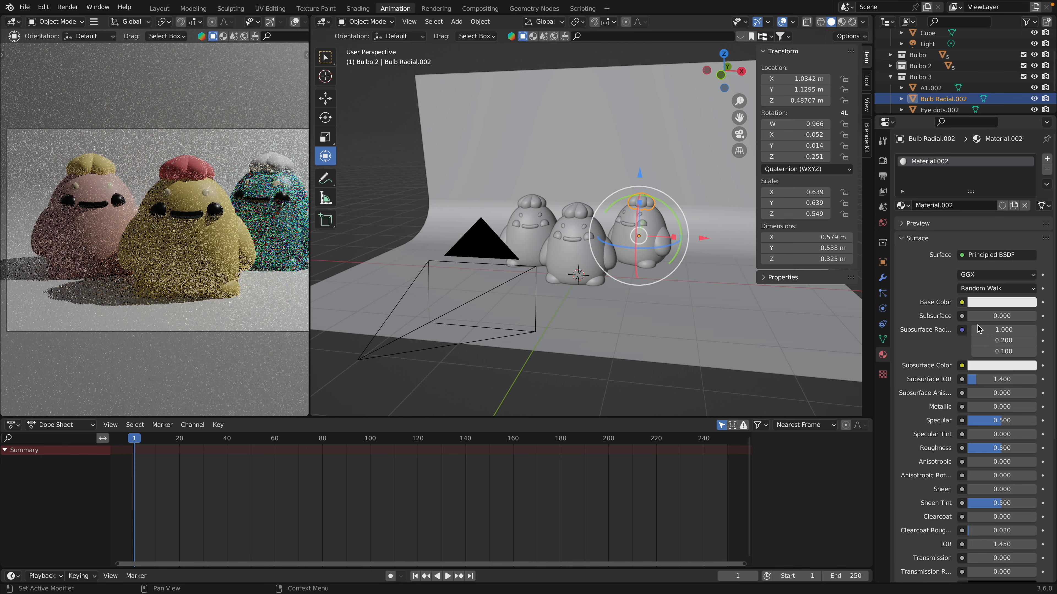
left_click_drag(998, 448, 970, 452)
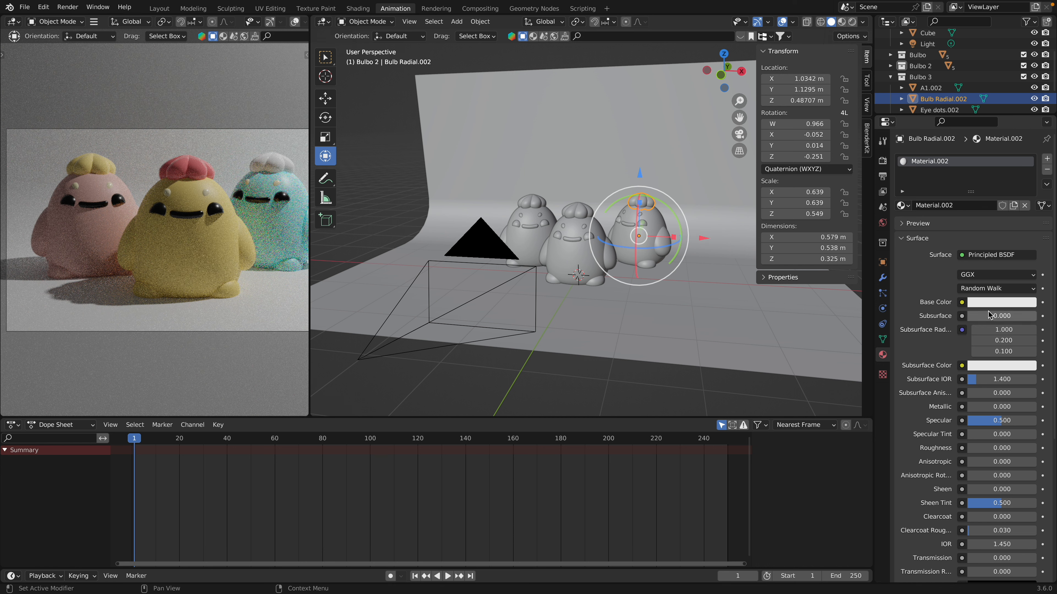
- Try a pink Base Color on the right crest's new material and settle on light green
left_click(1000, 302)
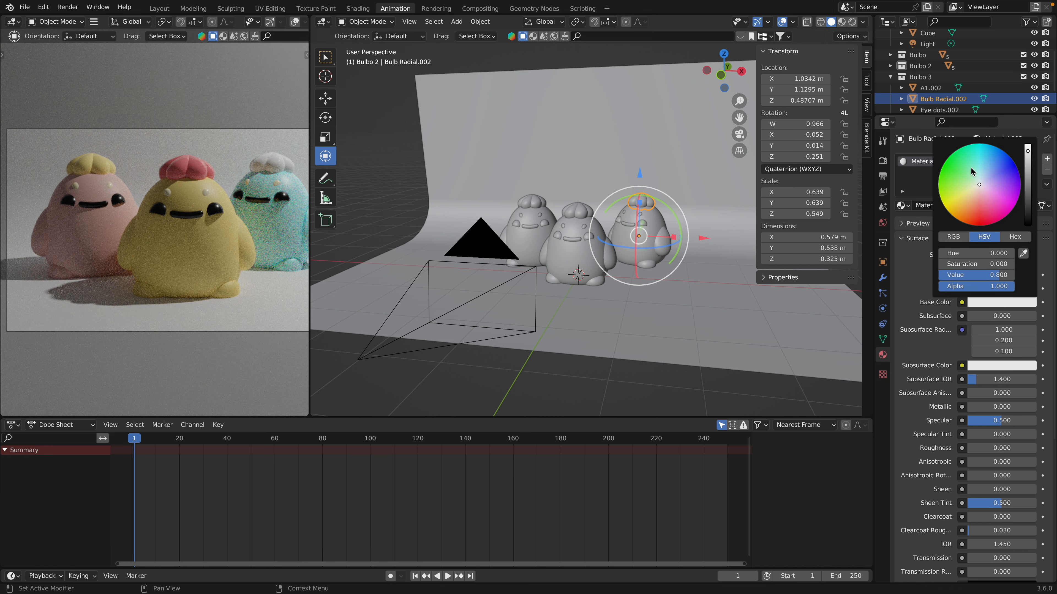
left_click(984, 196)
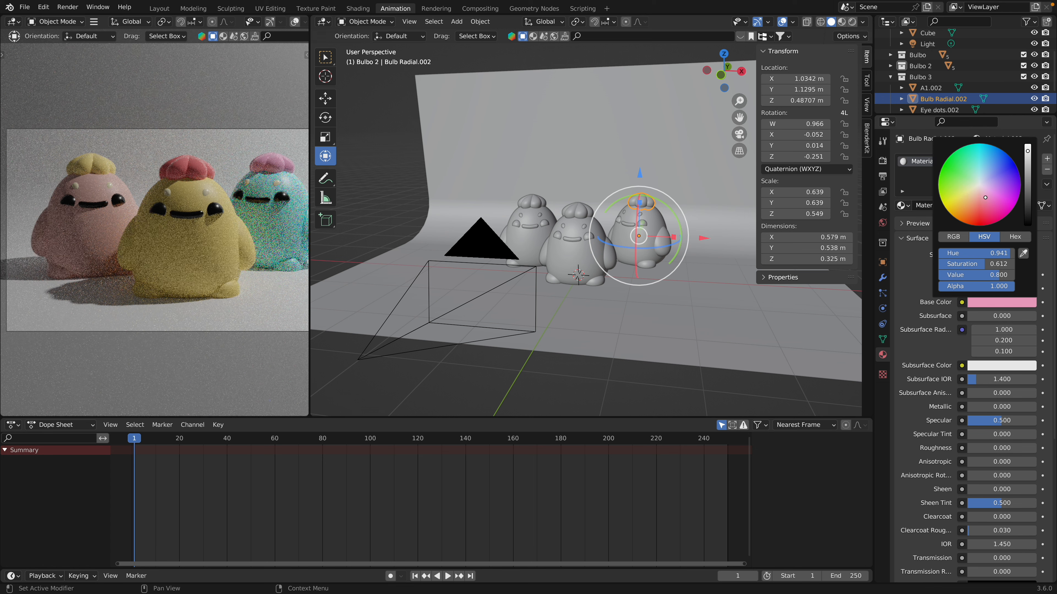
left_click(963, 185)
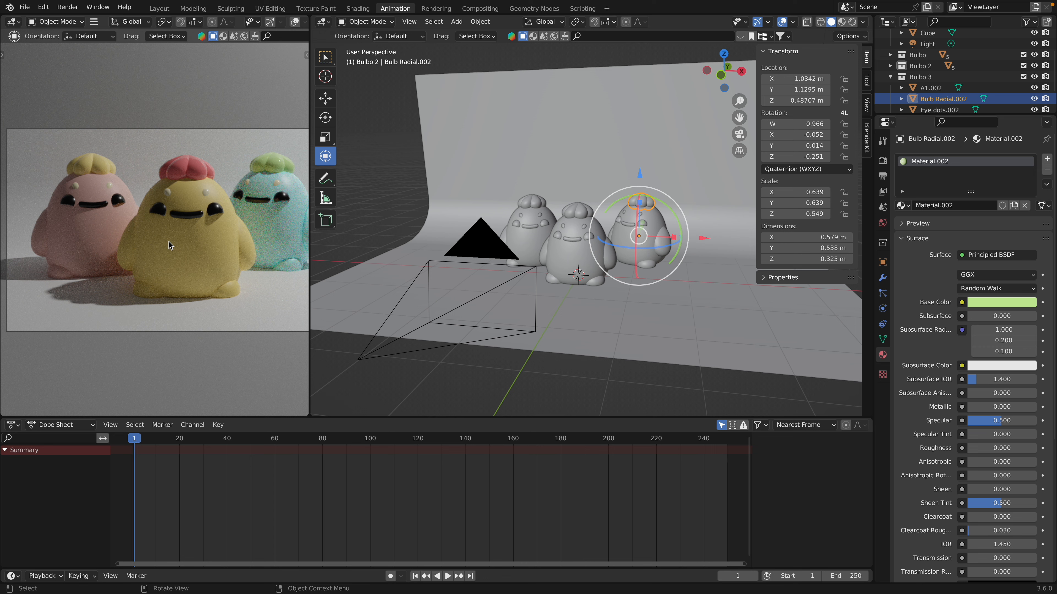
- Give the left character's shared eye-dot material a pinkish-red Emission color and raise its Emission Strength for a bright glow
left_click(76, 190)
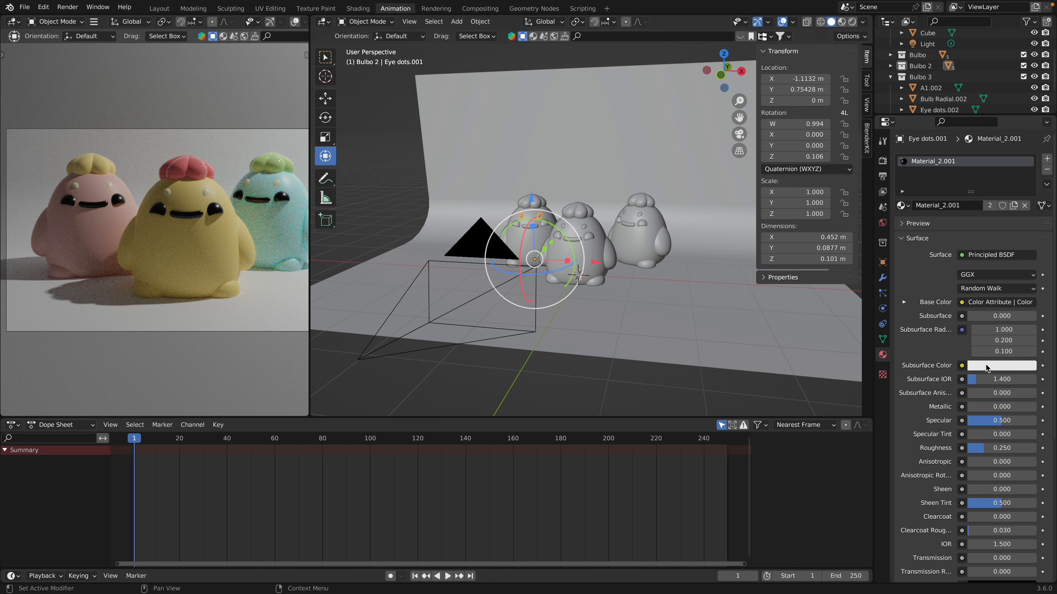
scroll(985, 365, "down", 5)
scroll(1002, 433, "down", 1)
left_click(997, 457)
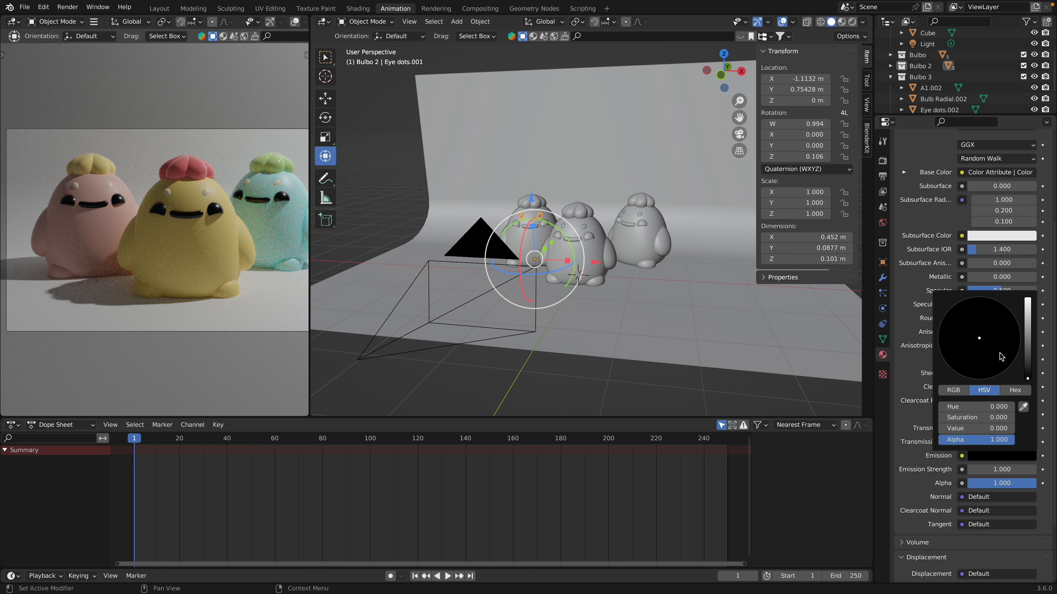
left_click_drag(1031, 337, 1027, 297)
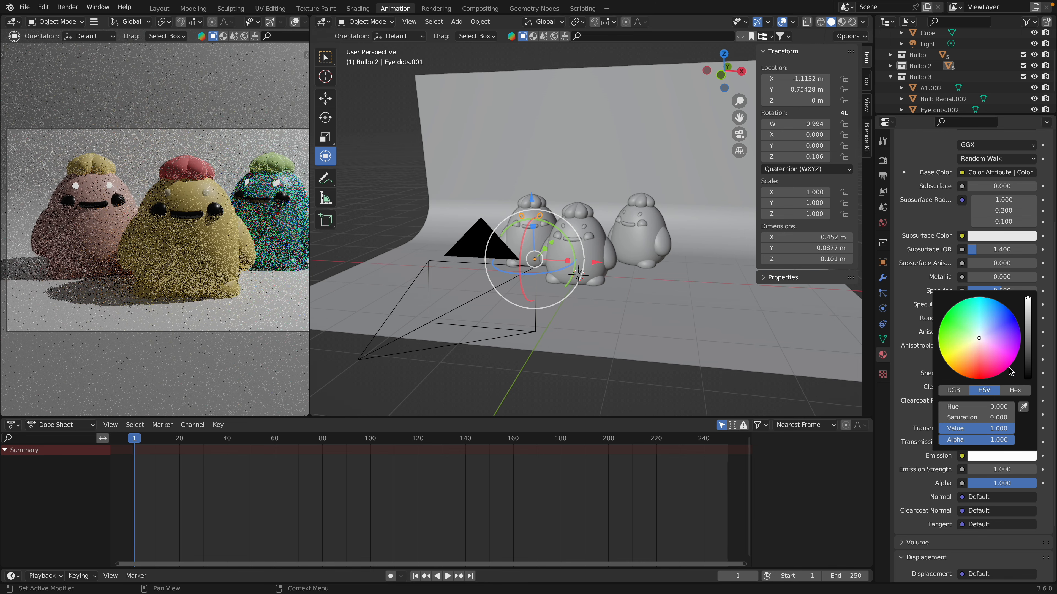
left_click_drag(983, 347, 986, 369)
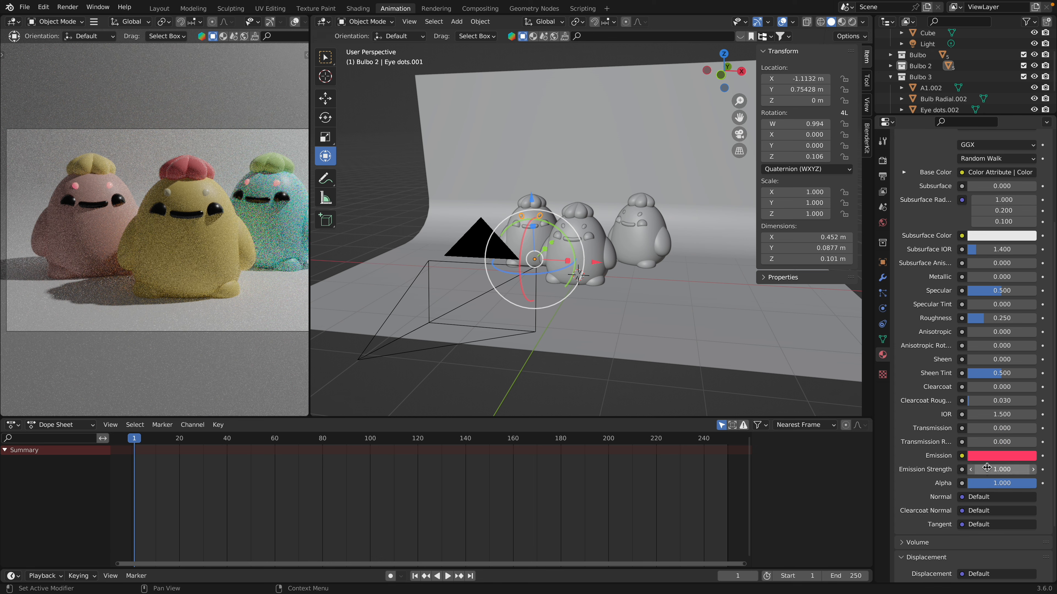
left_click_drag(991, 469, 1053, 469)
- Replace the shared material on the left character's eye dots with a new one of its own
scroll(995, 338, "up", 6)
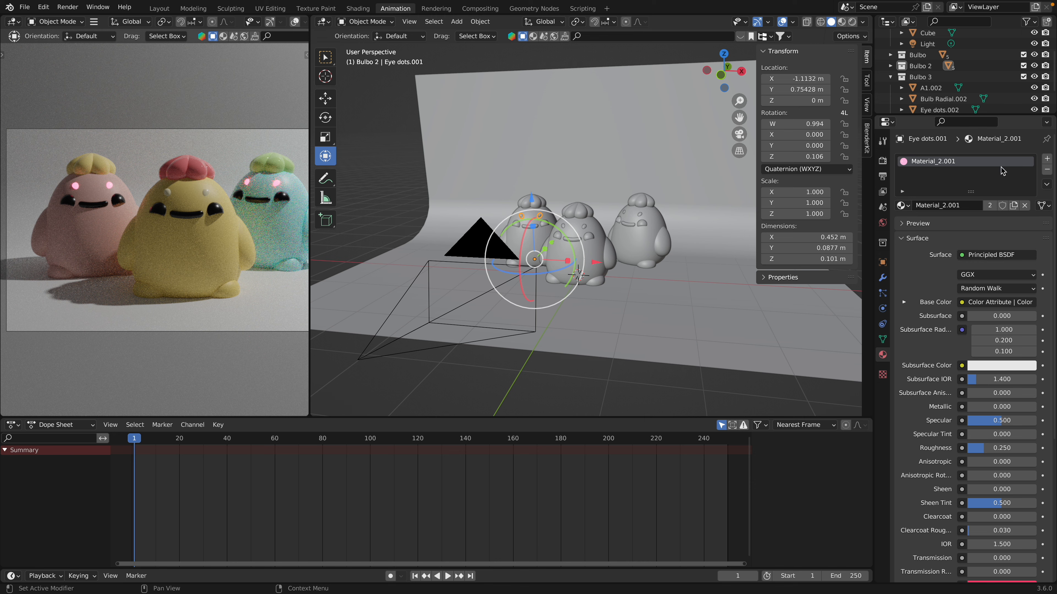
left_click(1047, 170)
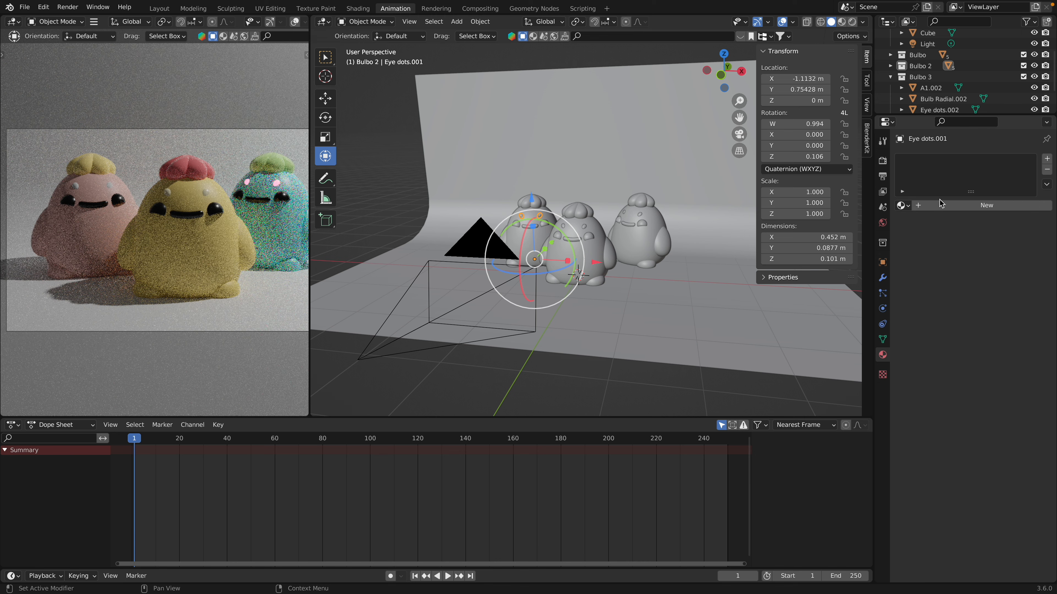
left_click(920, 207)
- Sample the left character's body for the new material's Base Color and adjust it to salmon with Hue 0.019, Saturation 0.794 and Value 1
left_click(994, 305)
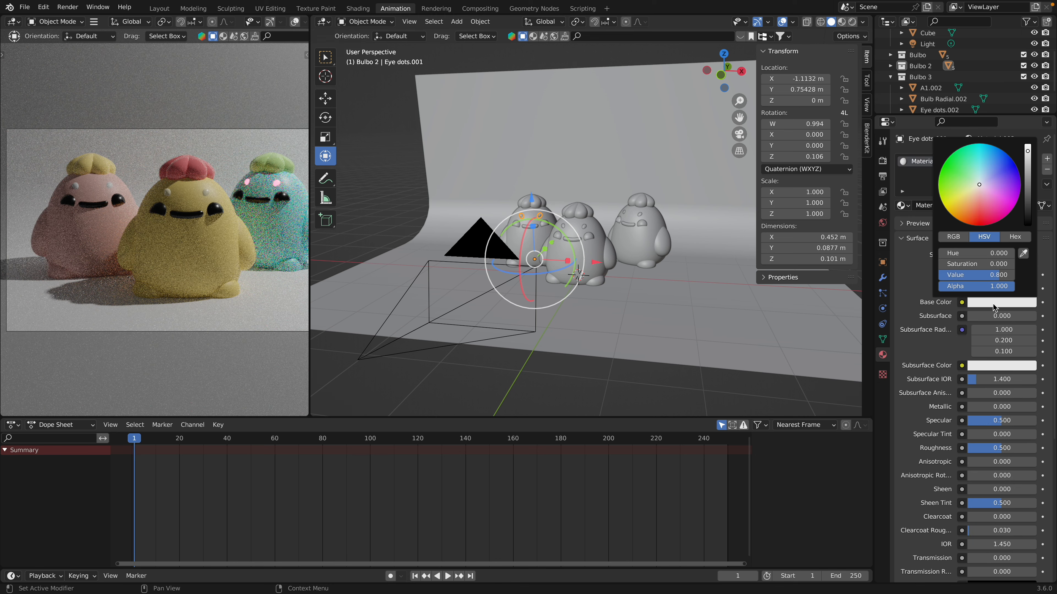
left_click(1024, 253)
left_click(96, 194)
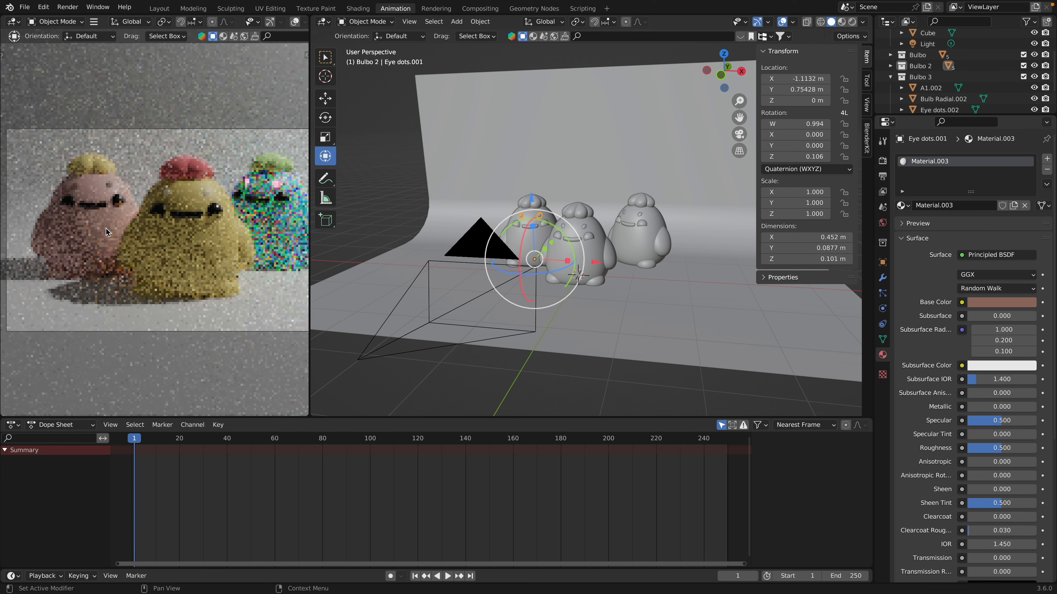
left_click(1024, 303)
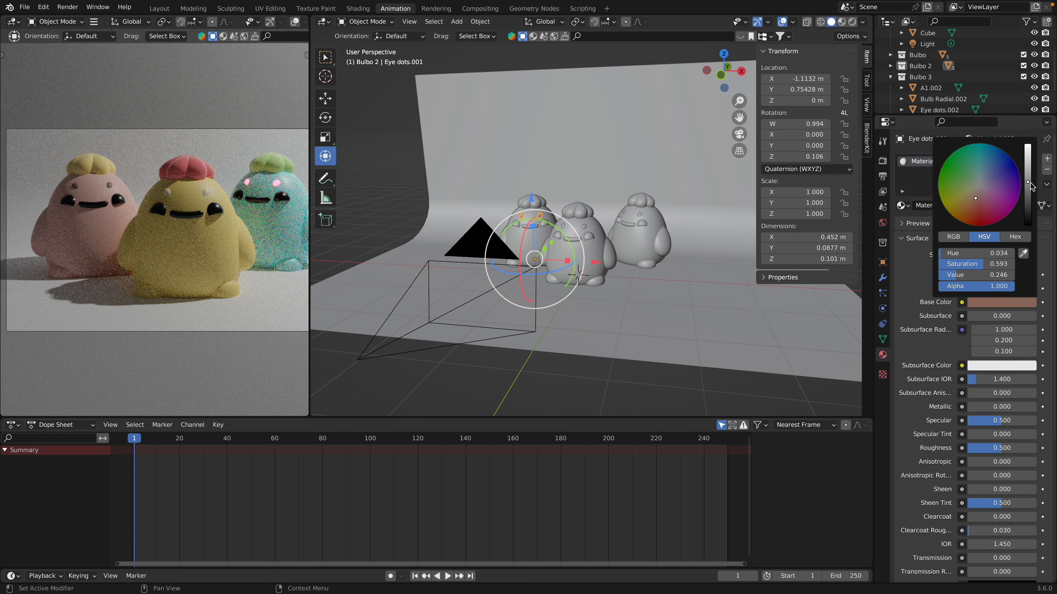
left_click_drag(1031, 186, 1027, 144)
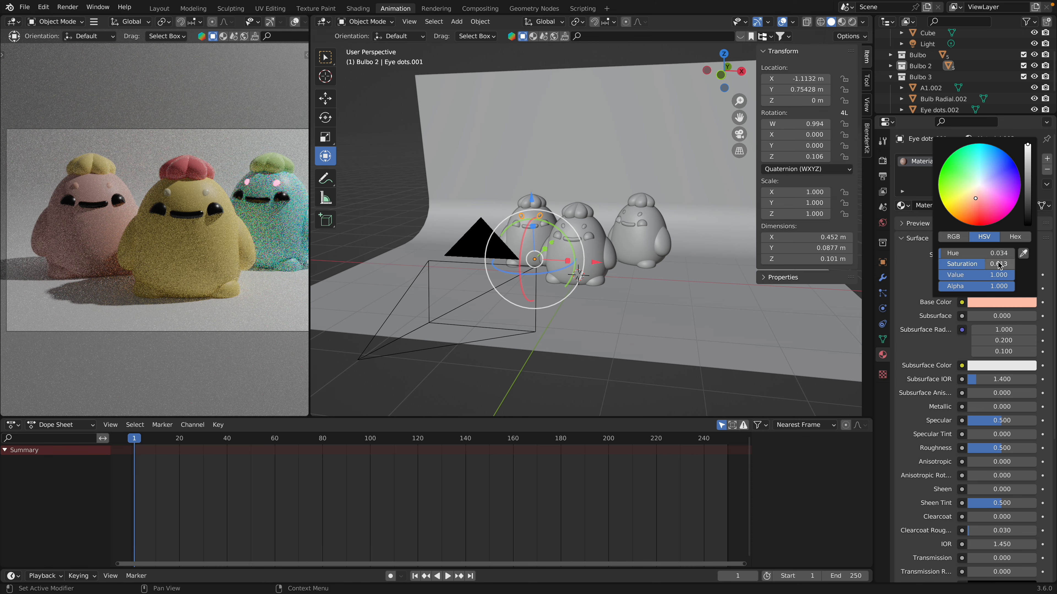
left_click_drag(976, 198, 976, 205)
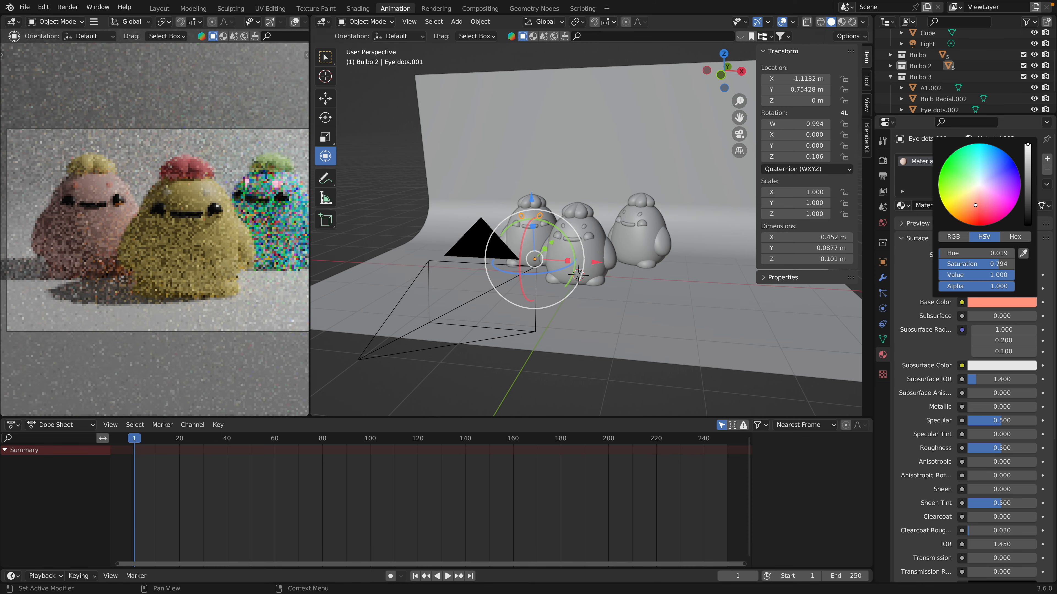
- Sample the left character's body for the eye dots' Emission color and brighten it to Value 0.794
scroll(1012, 513, "down", 8)
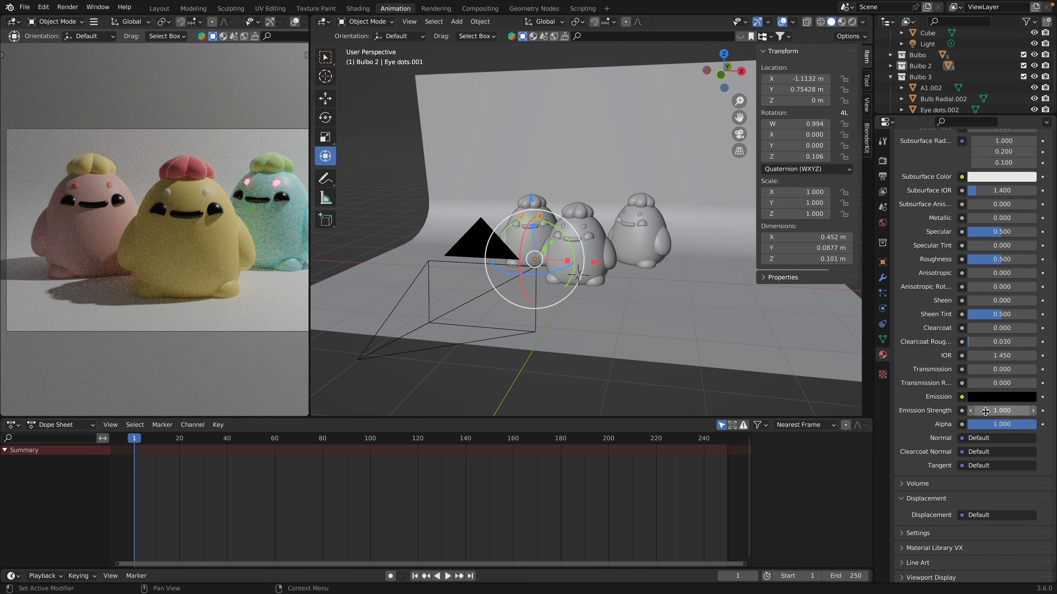
left_click(994, 397)
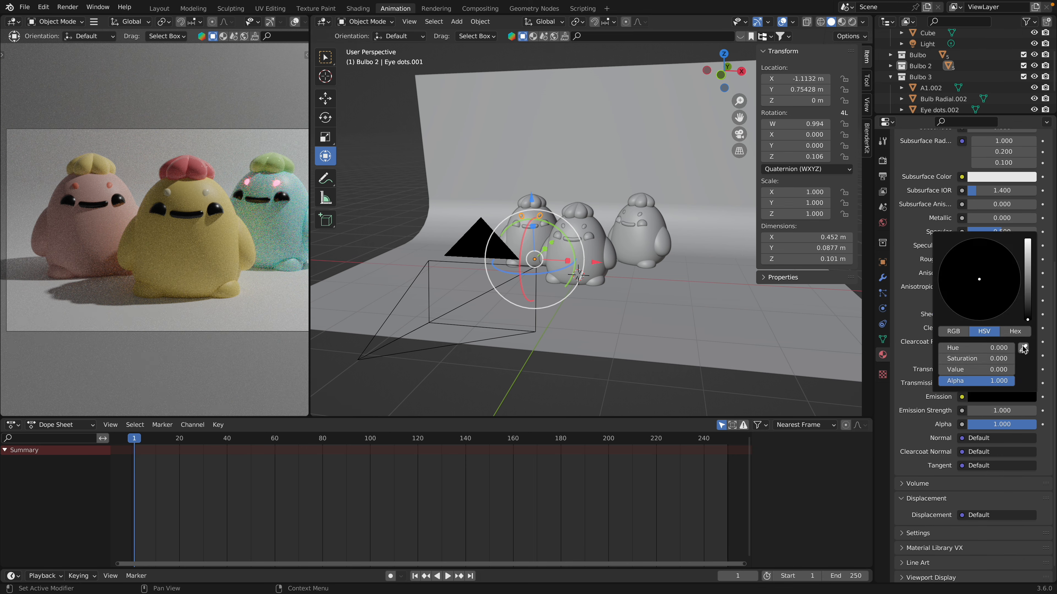
left_click(1016, 341)
left_click(109, 184)
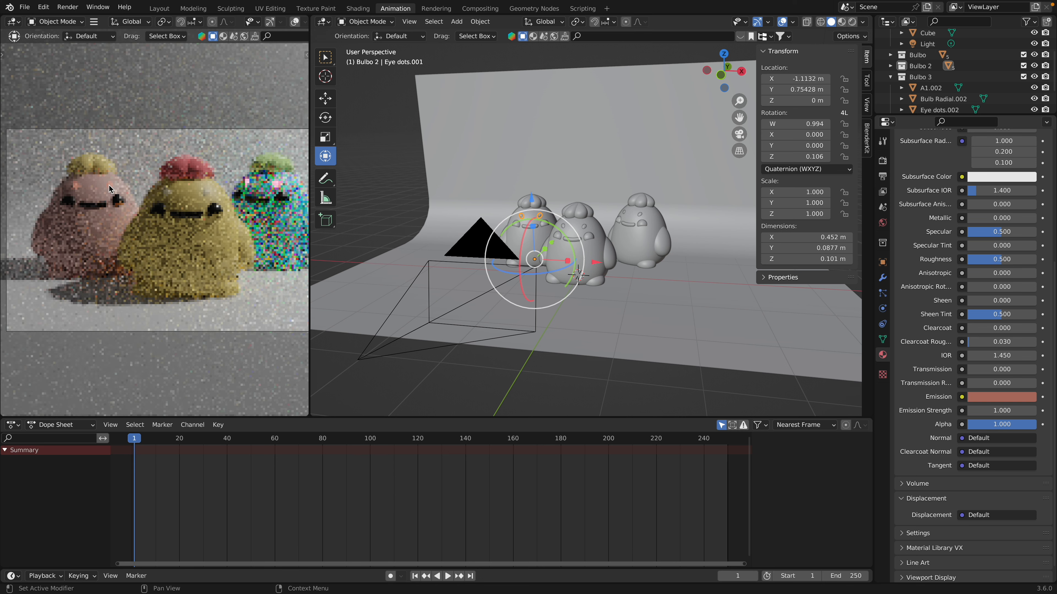
left_click(1000, 398)
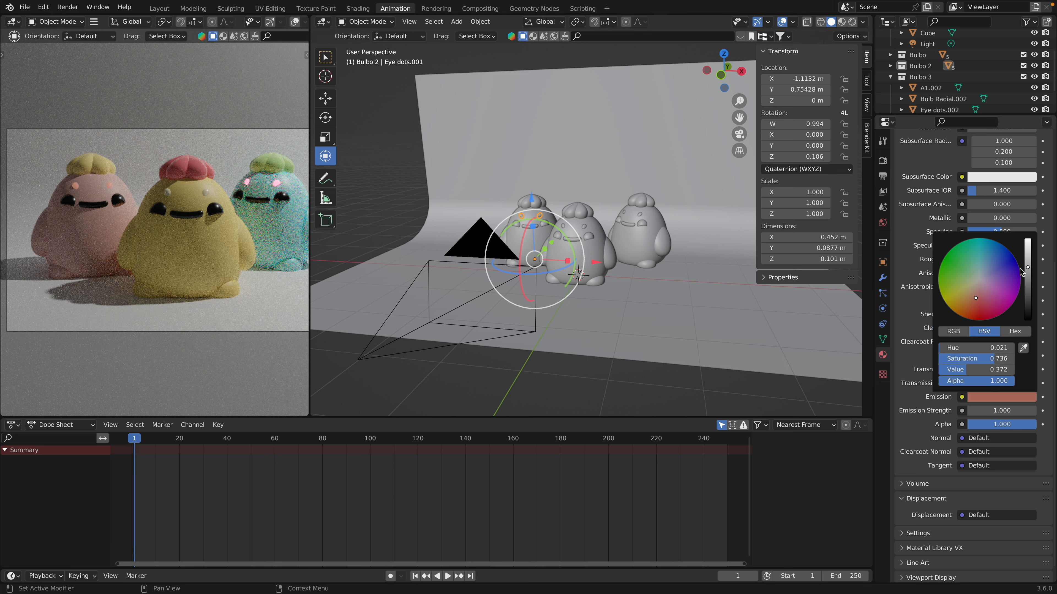
left_click_drag(1029, 268, 1028, 245)
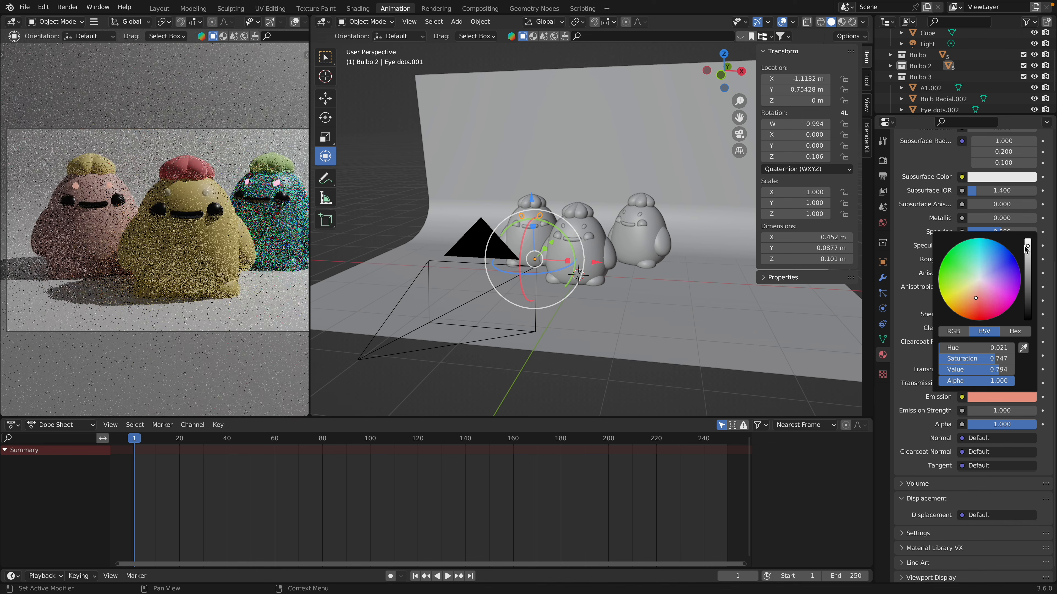
- Set the left eye dots' Emission Strength to 10.6 and shift their Emission color to red with Hue 0.005 and Saturation 0.983
left_click(985, 412)
type("7.8")
key("Return")
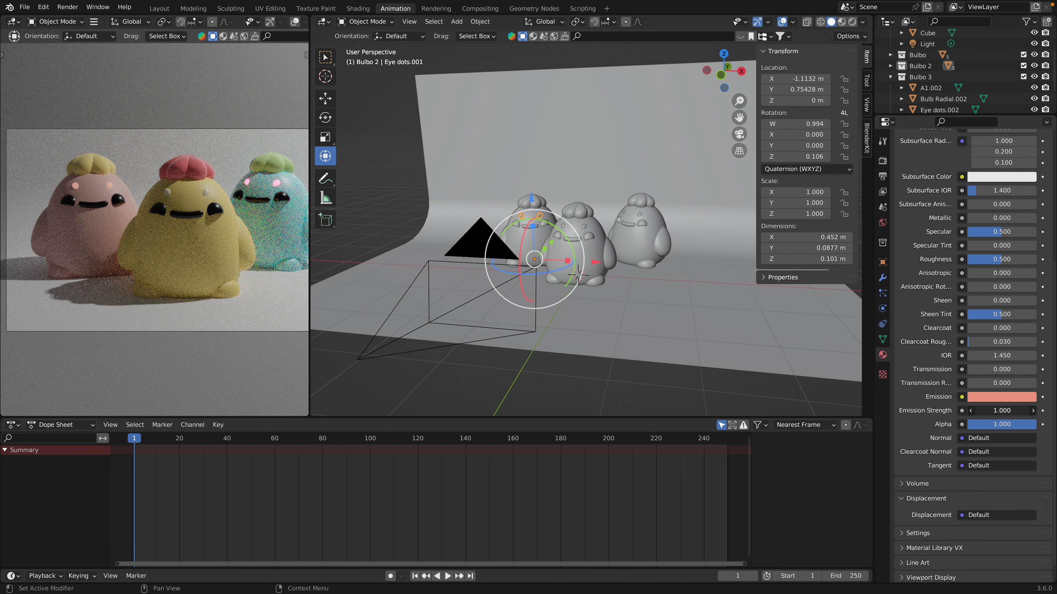
left_click_drag(984, 411, 1019, 410)
scroll(994, 474, "up", 5)
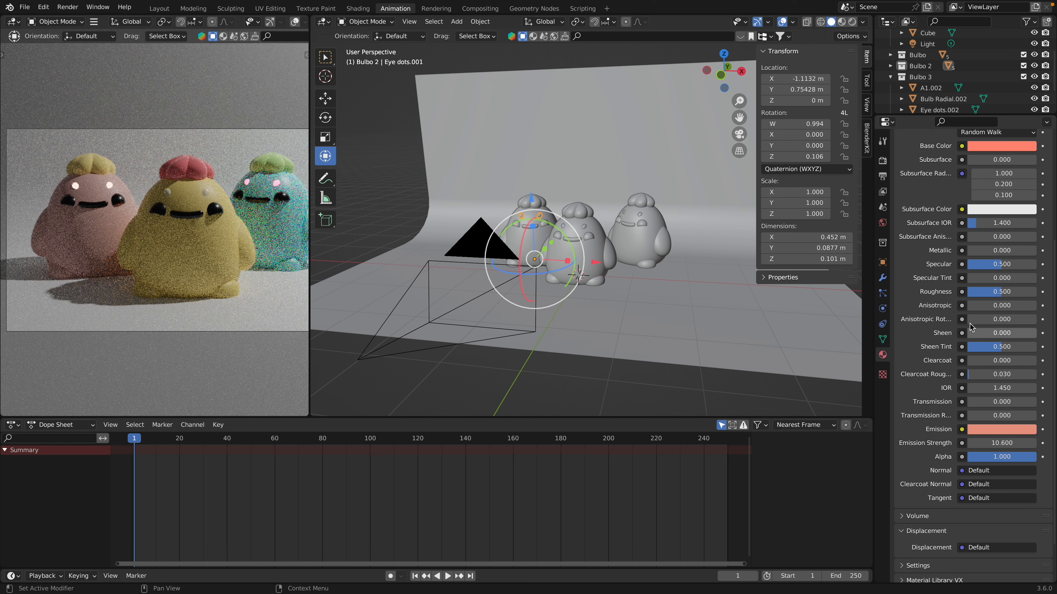
left_click(994, 475)
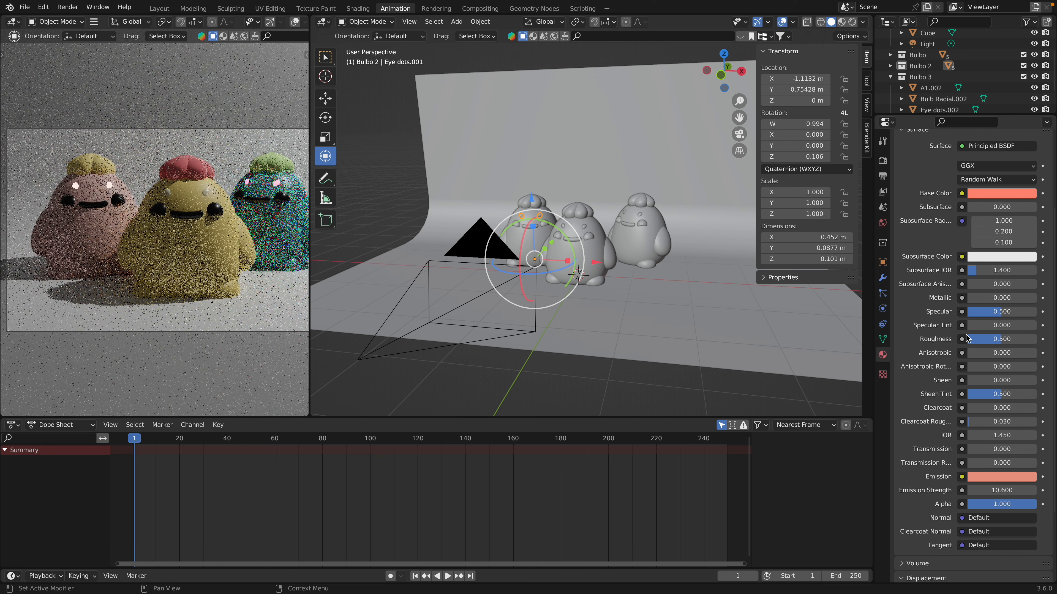
left_click(999, 474)
left_click_drag(975, 383, 974, 394)
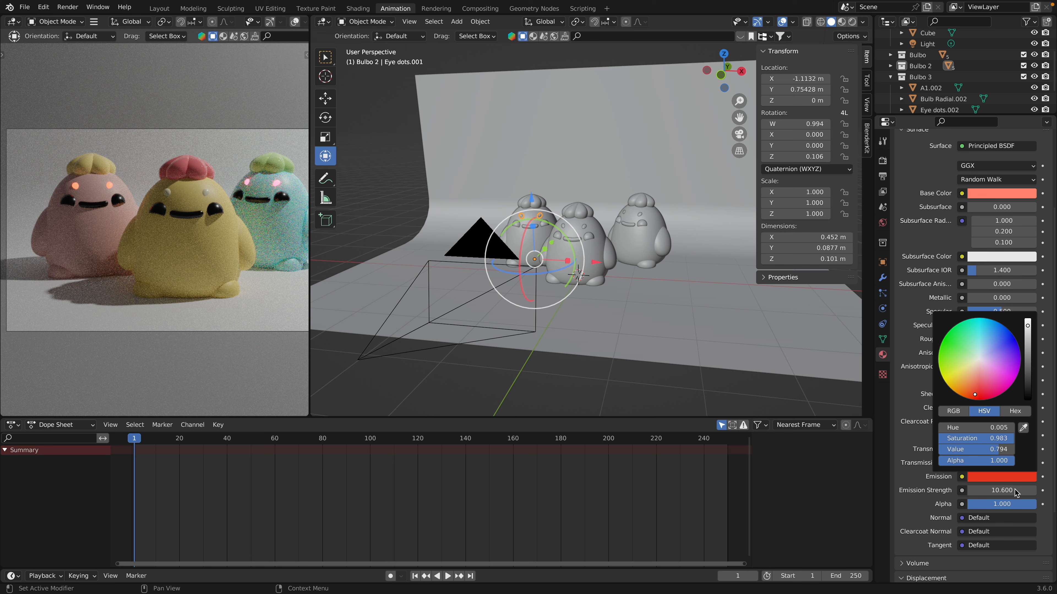
- Raise the left eye dots' Emission Strength to 12.4 and set their Roughness to 0
left_click(1001, 492)
left_click(987, 493)
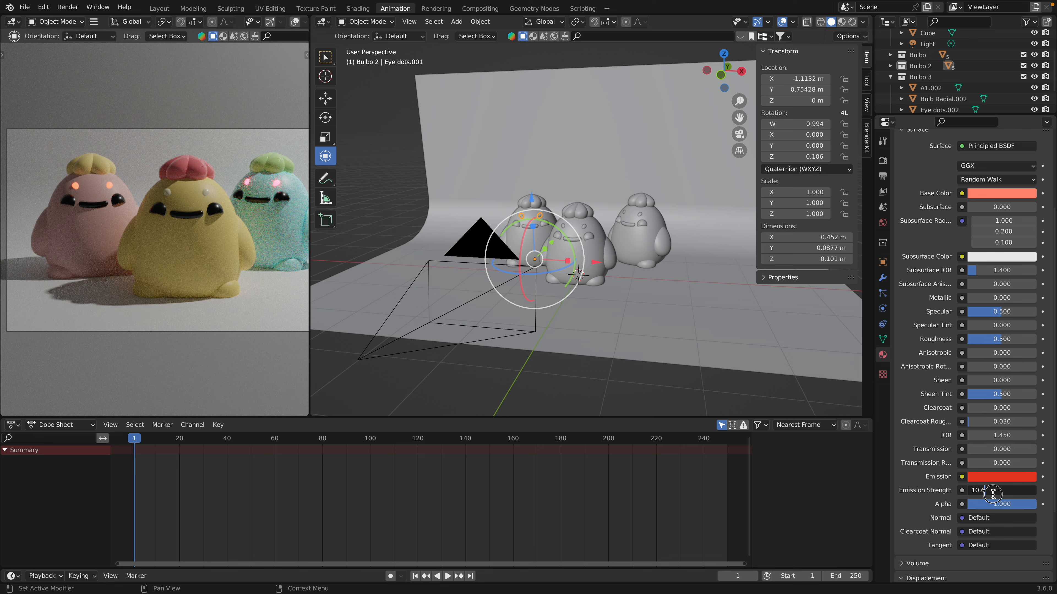
key("Return")
mouse_move(991, 493)
left_mouse_down()
mouse_move(1031, 493)
mouse_move(985, 491)
left_mouse_up()
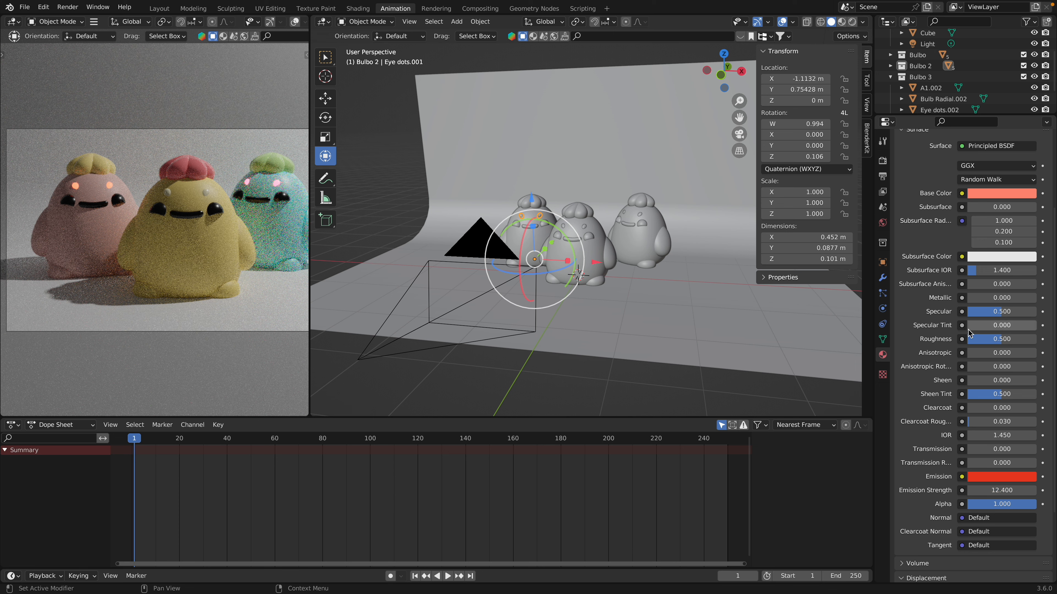
left_click_drag(997, 342, 969, 342)
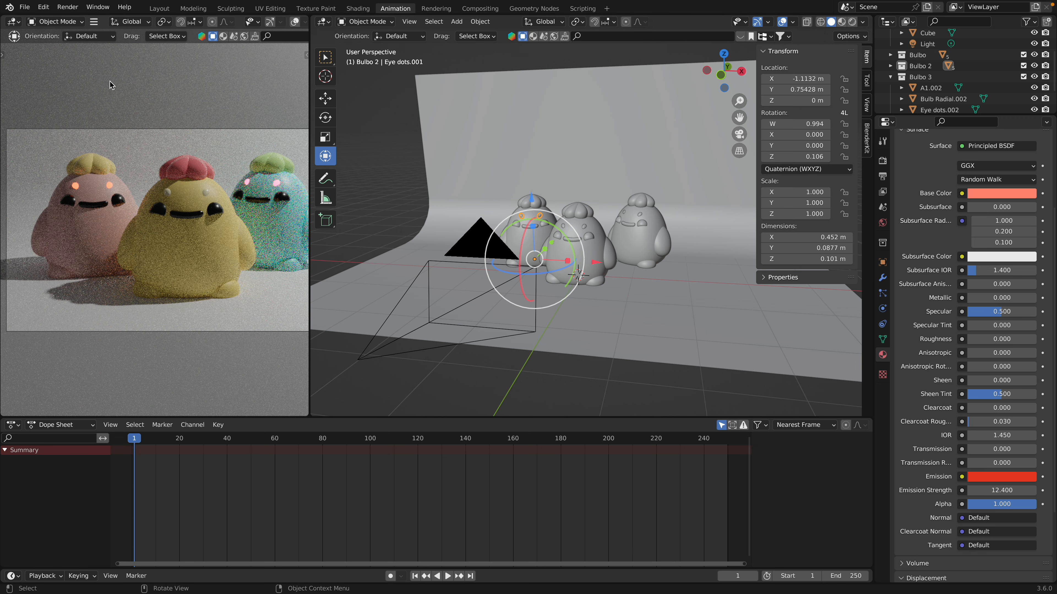
- Save the scene as Bulbos.blend in the BLENDER folder
left_click(25, 9)
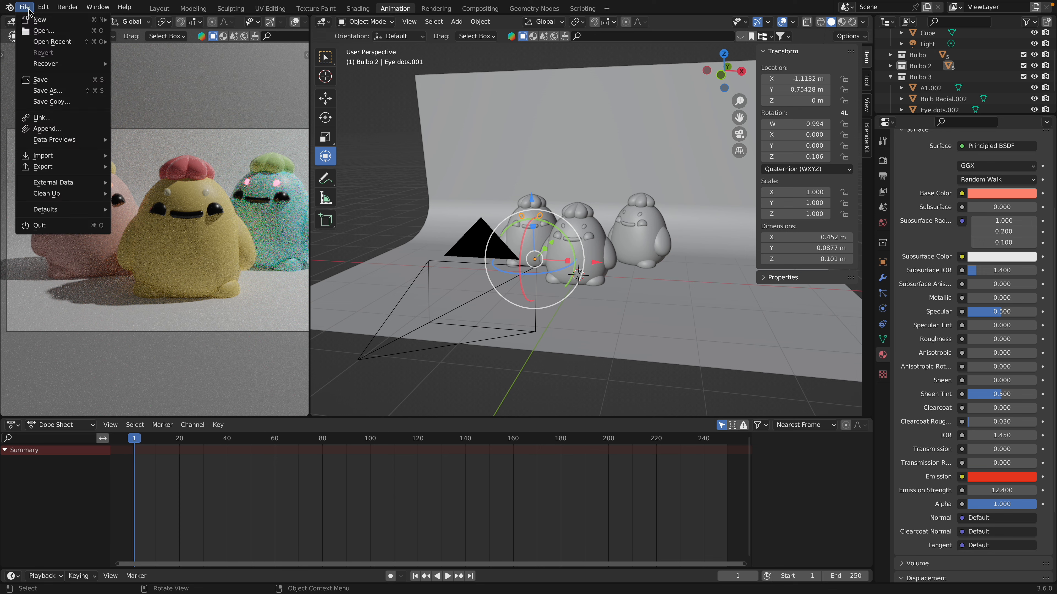
left_click(60, 85)
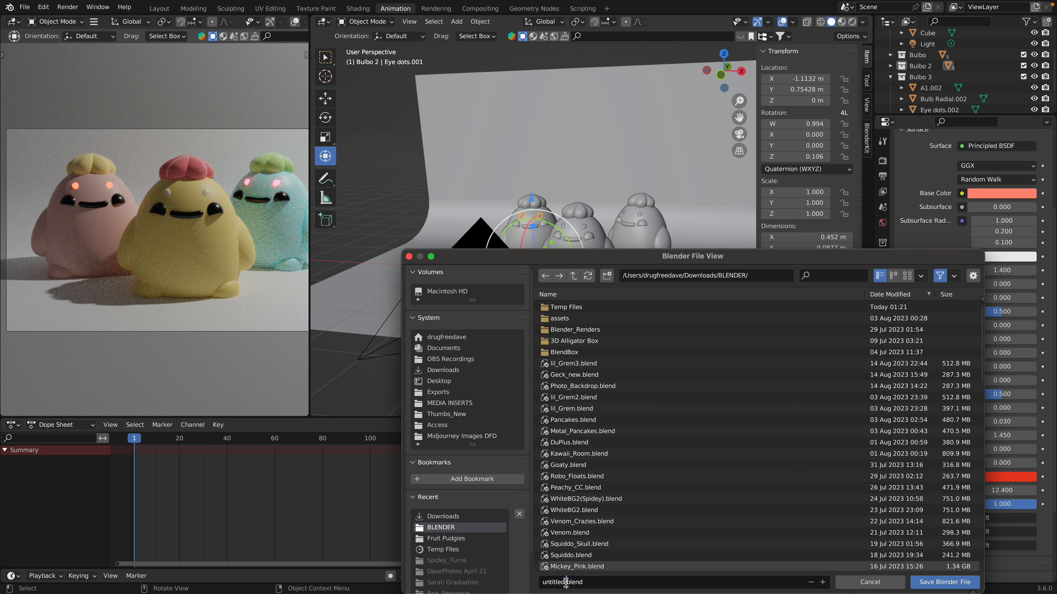
left_click_drag(565, 582, 542, 582)
type("Bulbos")
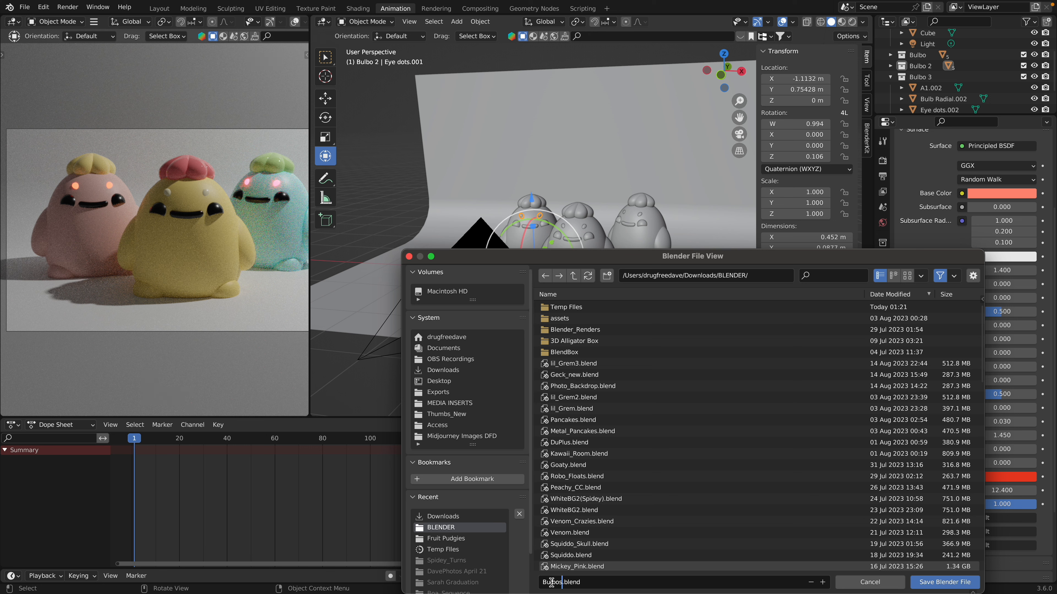
left_click(935, 583)
left_click(935, 583)
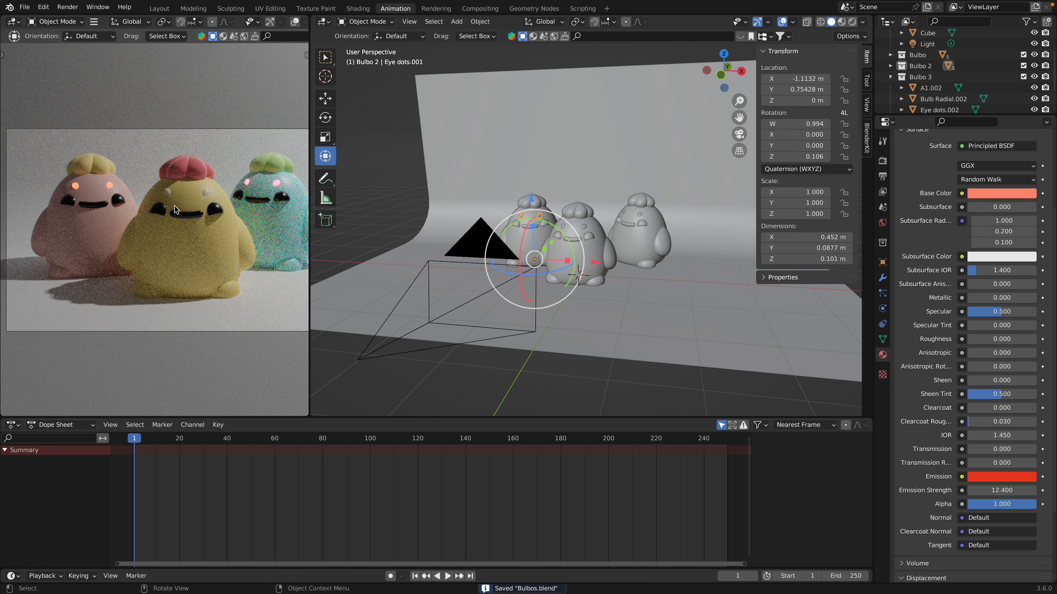
- Switch the Base Color of the front character's eye dots from Color Attribute to RGB and make it golden yellow
left_click(167, 194)
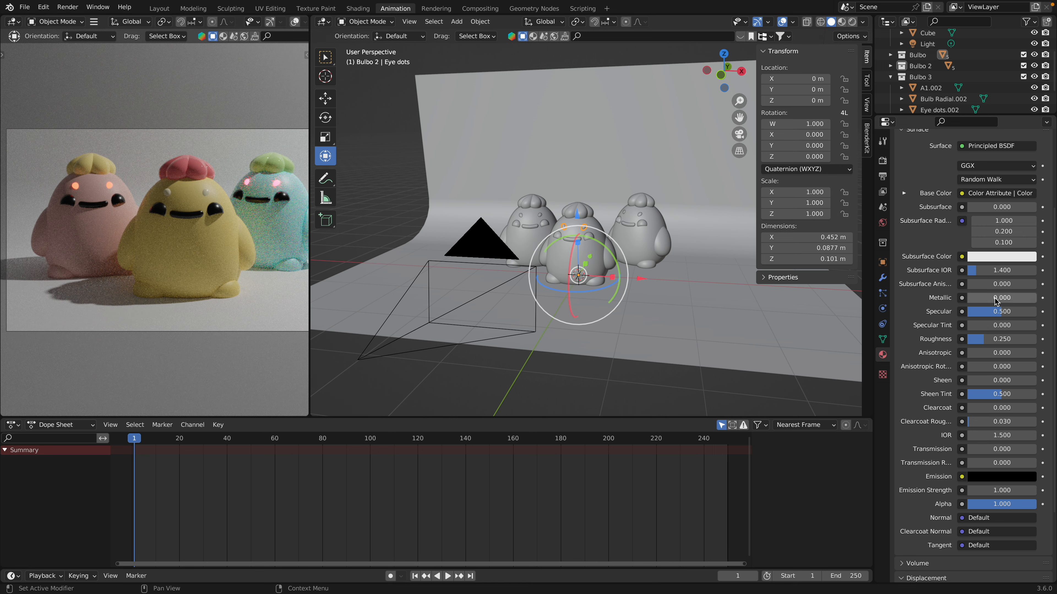
left_click(998, 194)
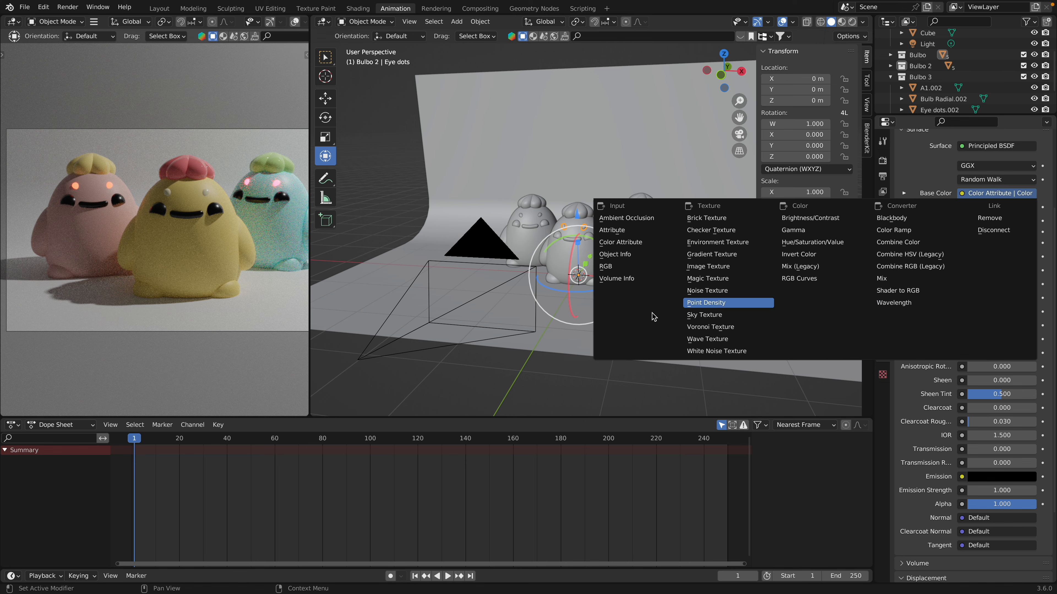
left_click(611, 266)
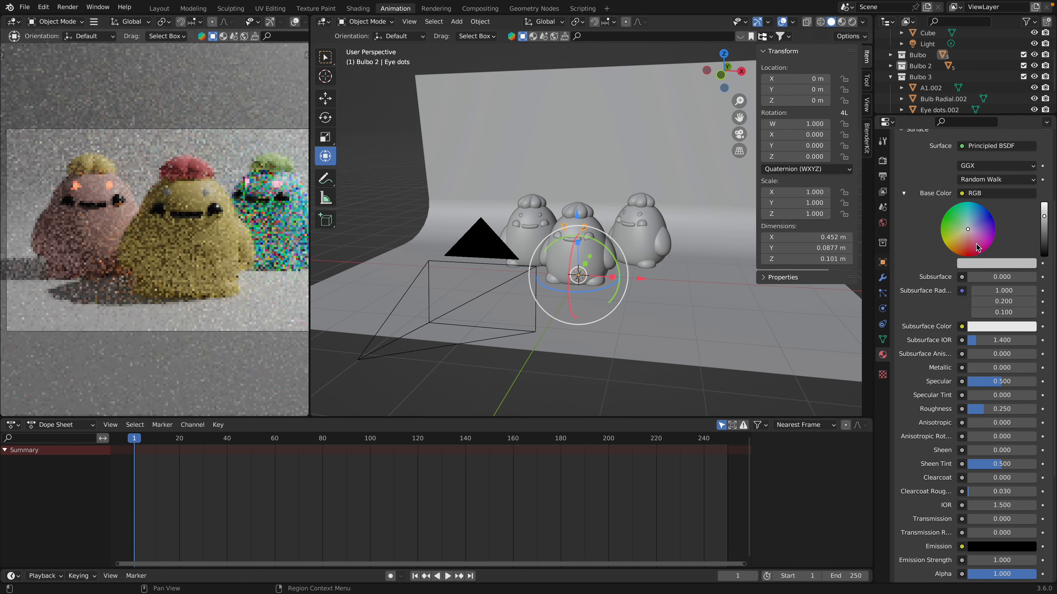
left_click(994, 265)
left_click(964, 160)
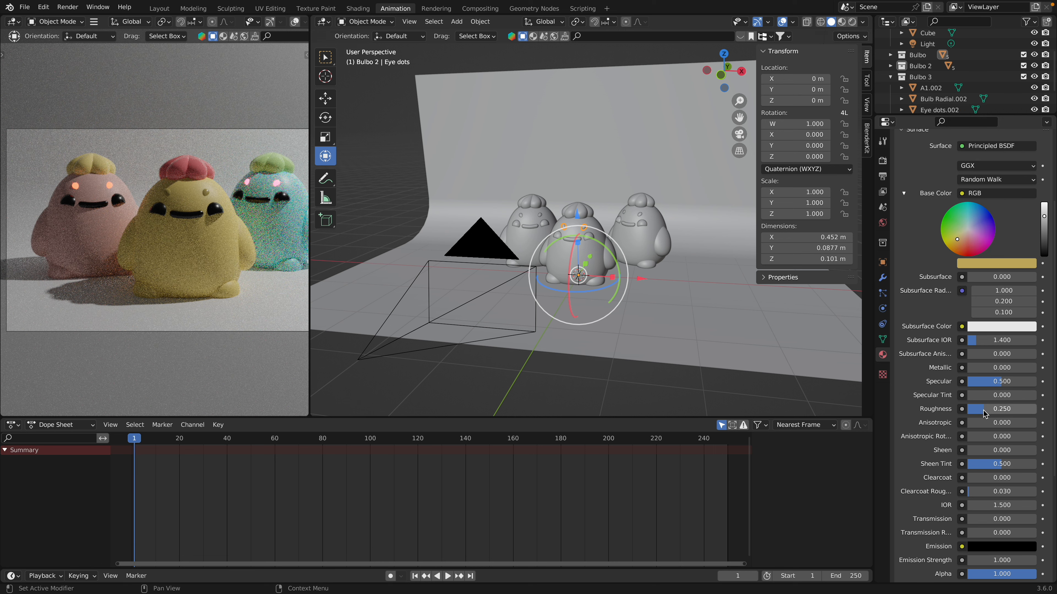
- Give the front eye dots' material a yellow Emission color with Emission Strength 16.8 and Roughness 0
left_click(997, 547)
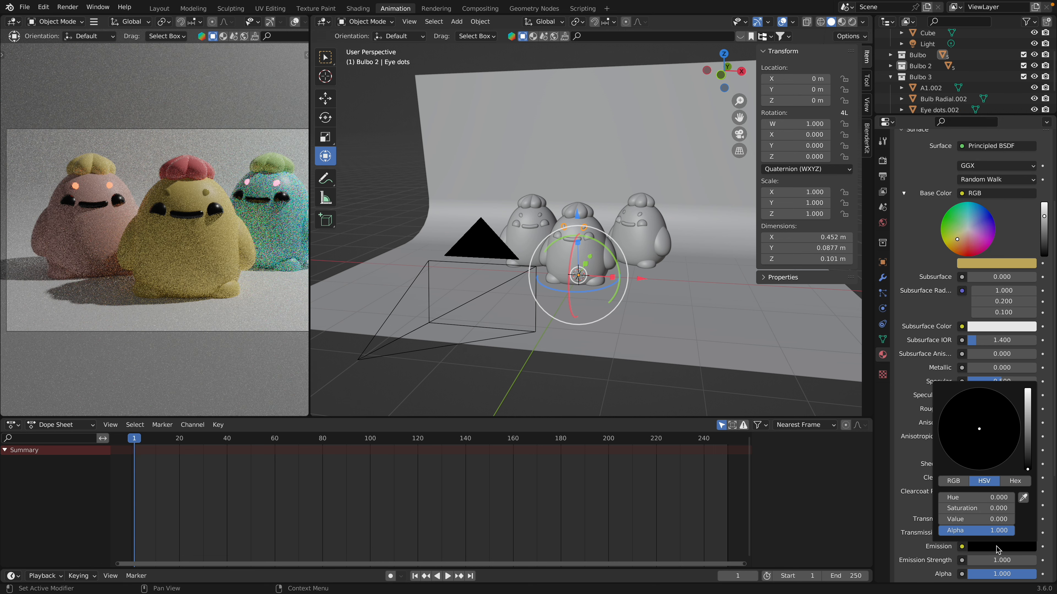
left_click_drag(1034, 444, 1028, 389)
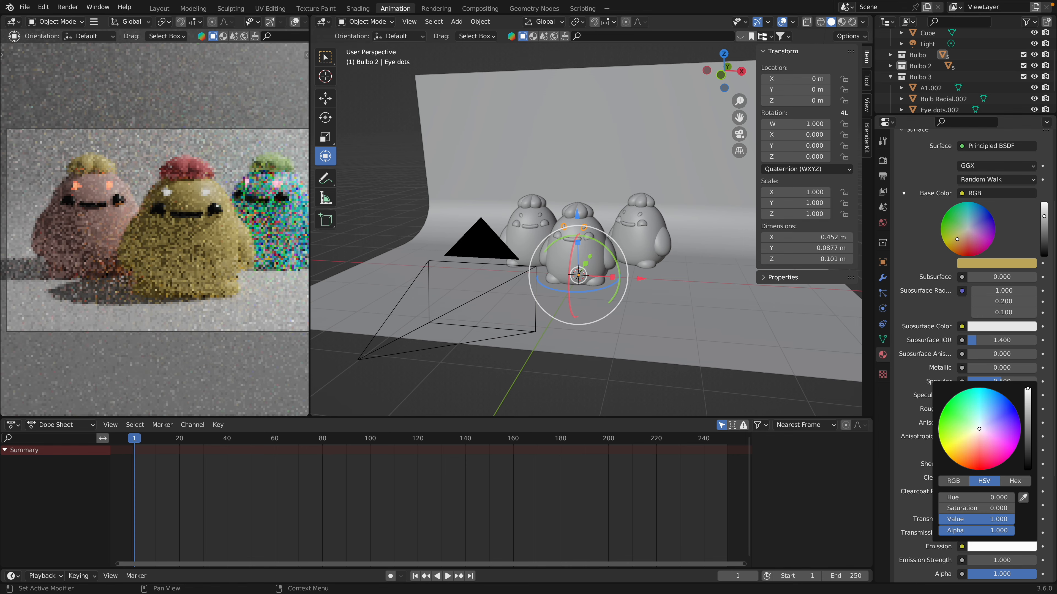
left_click(954, 443)
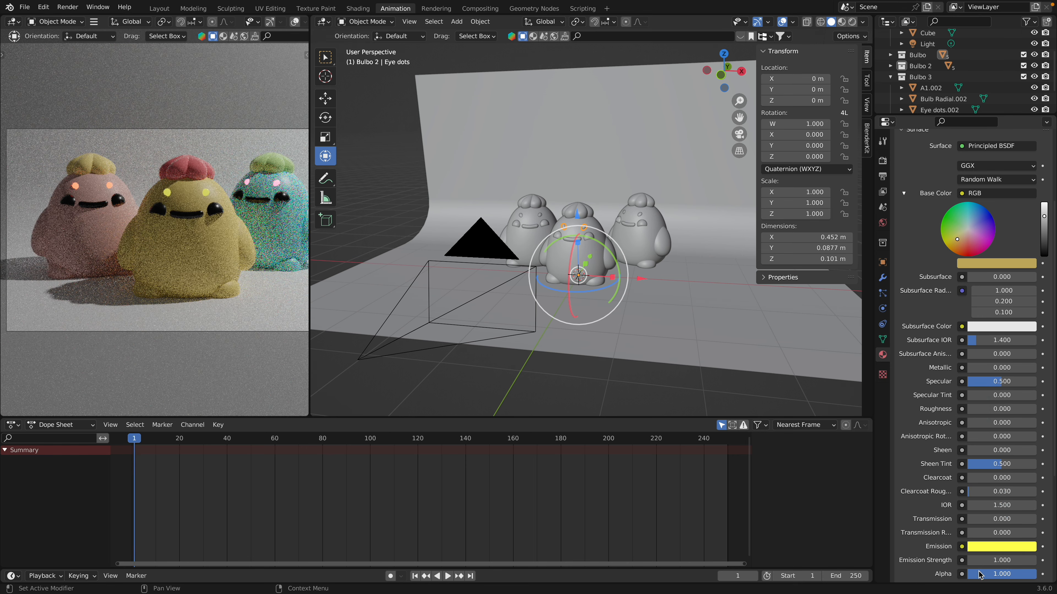
left_click_drag(987, 560, 1020, 560)
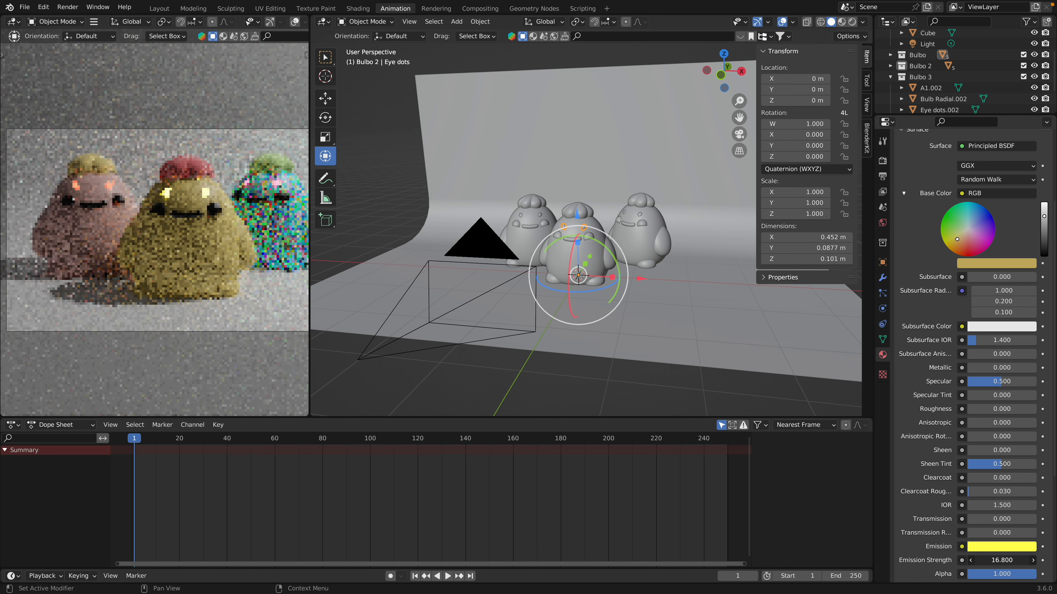
- Change the front eye dots' Emission color to orange-red
left_click(1002, 547)
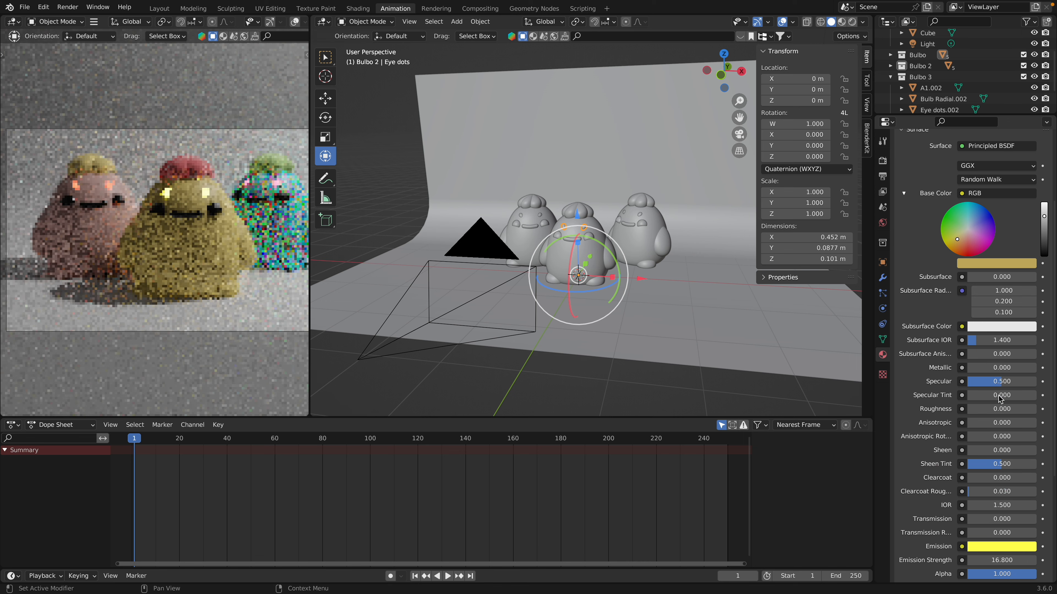
left_click(1006, 545)
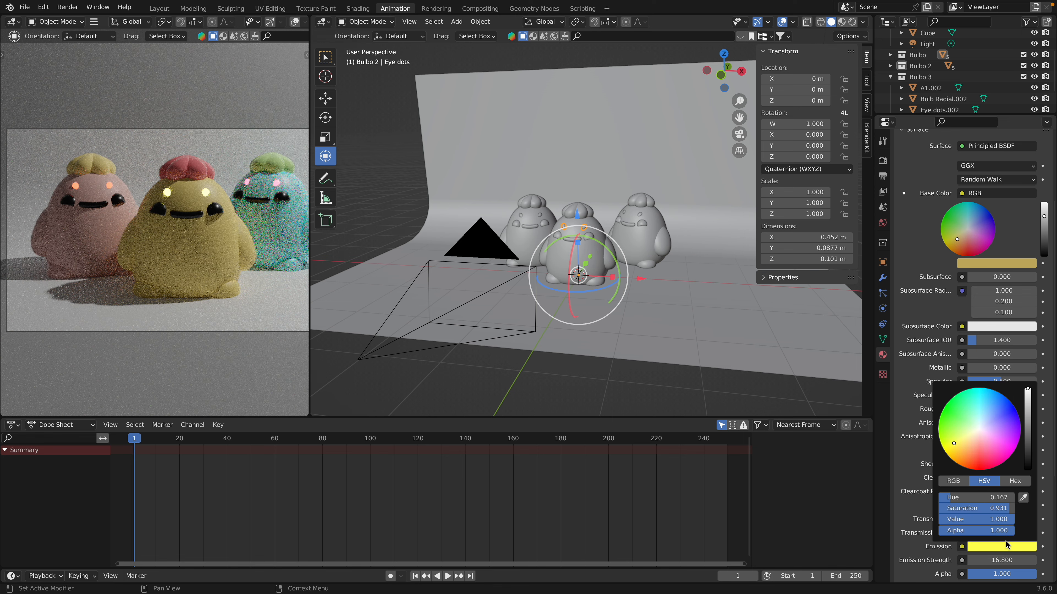
mouse_move(962, 438)
left_mouse_down()
mouse_move(953, 460)
mouse_move(971, 466)
left_mouse_up()
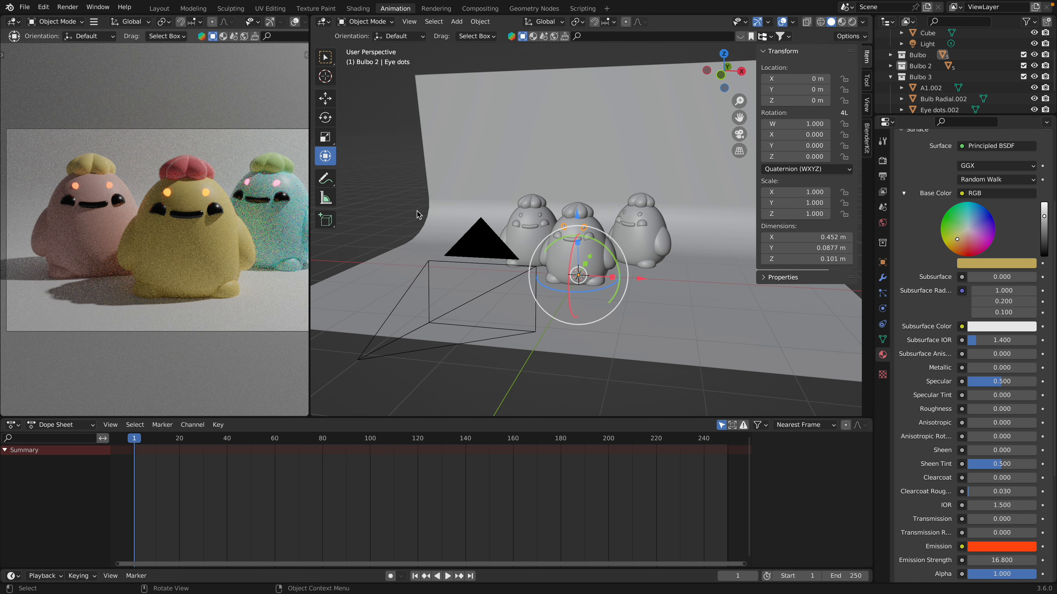
- Replace the cyan character's eye-dot material with a new one and give it a cyan Base Color with Hue 0.512 and Saturation 0.796
left_click(280, 213)
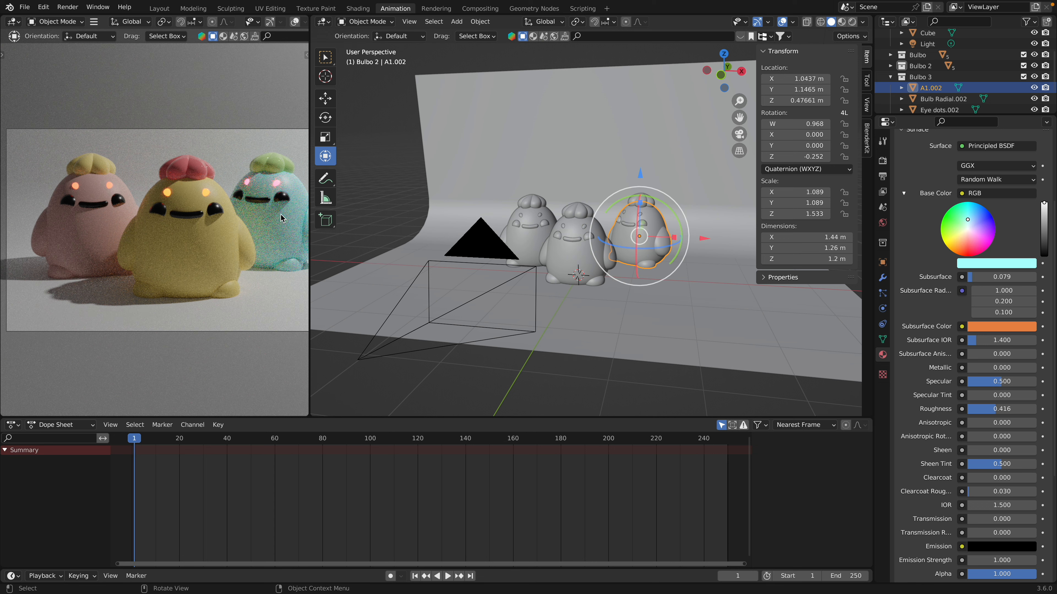
left_click(275, 184)
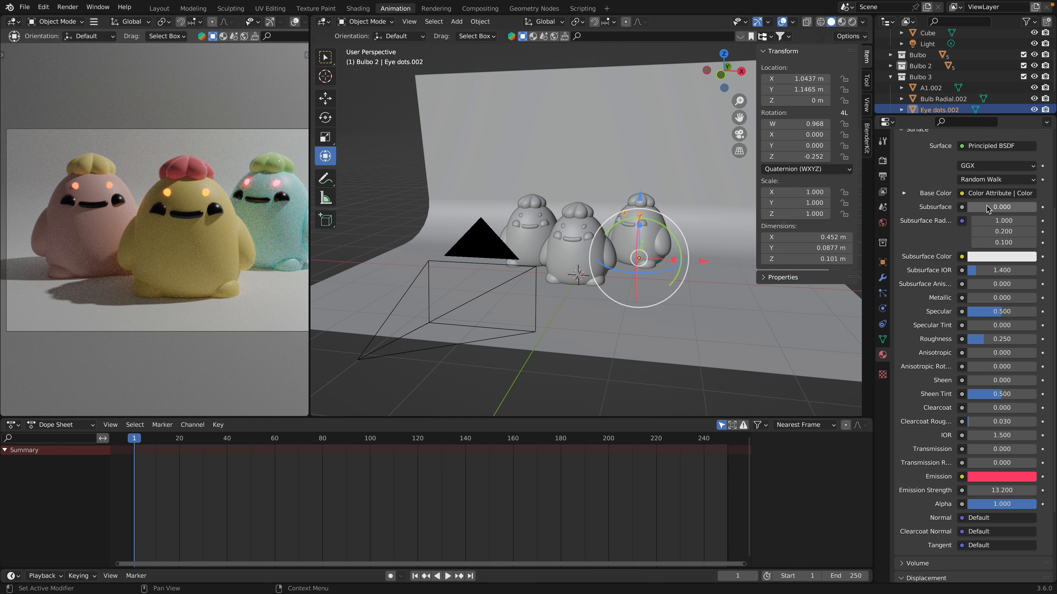
left_click(983, 194)
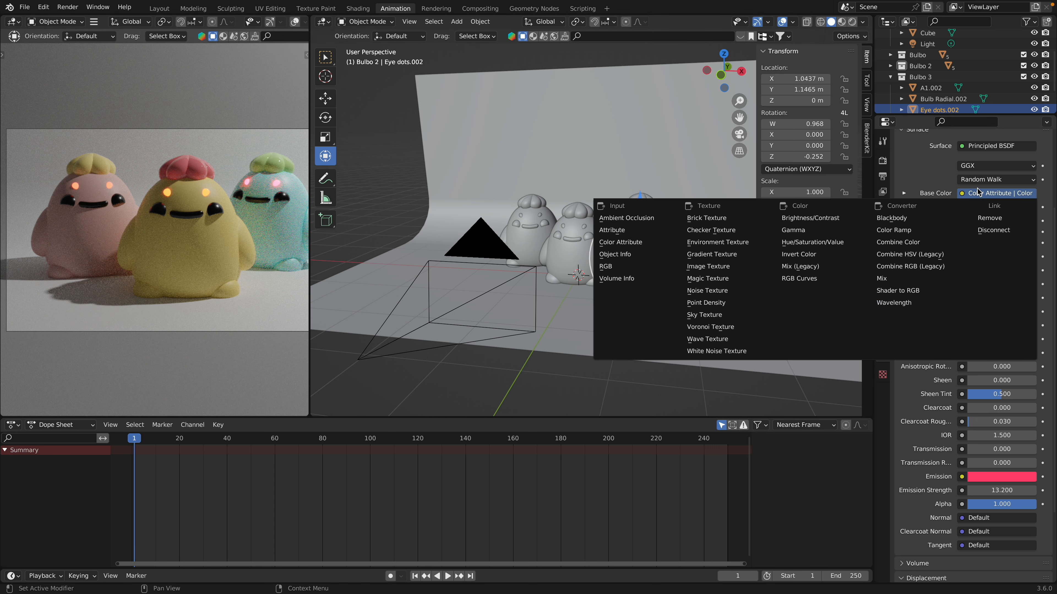
scroll(1047, 171, "up", 5)
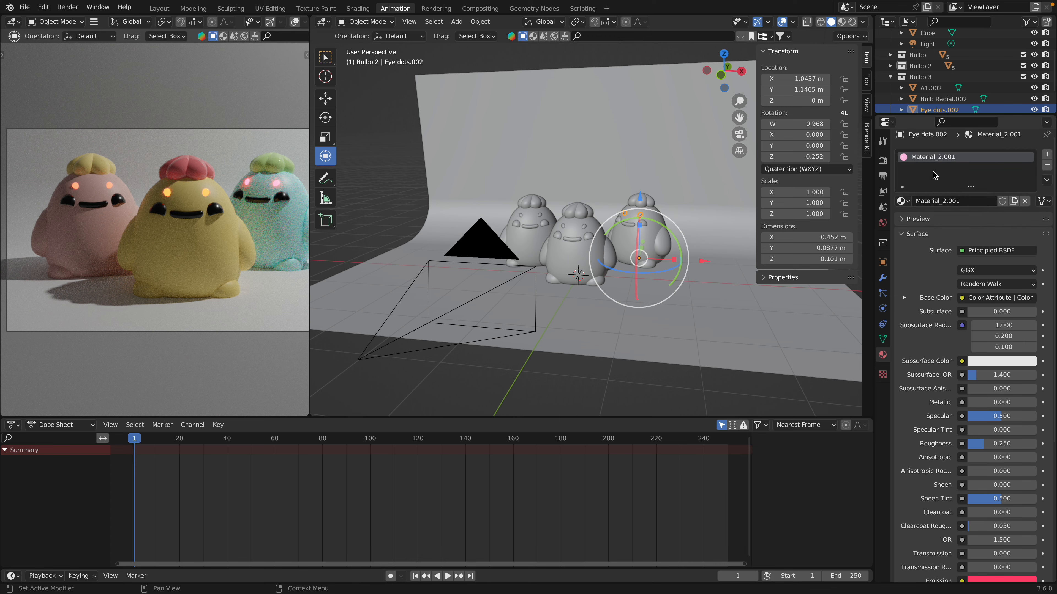
left_click(1046, 167)
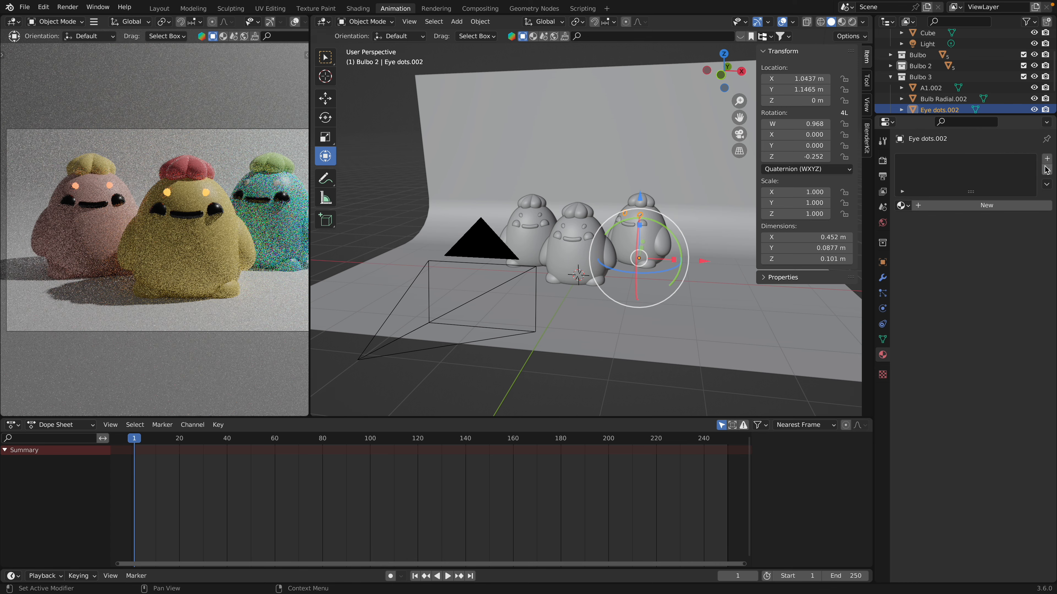
left_click(965, 205)
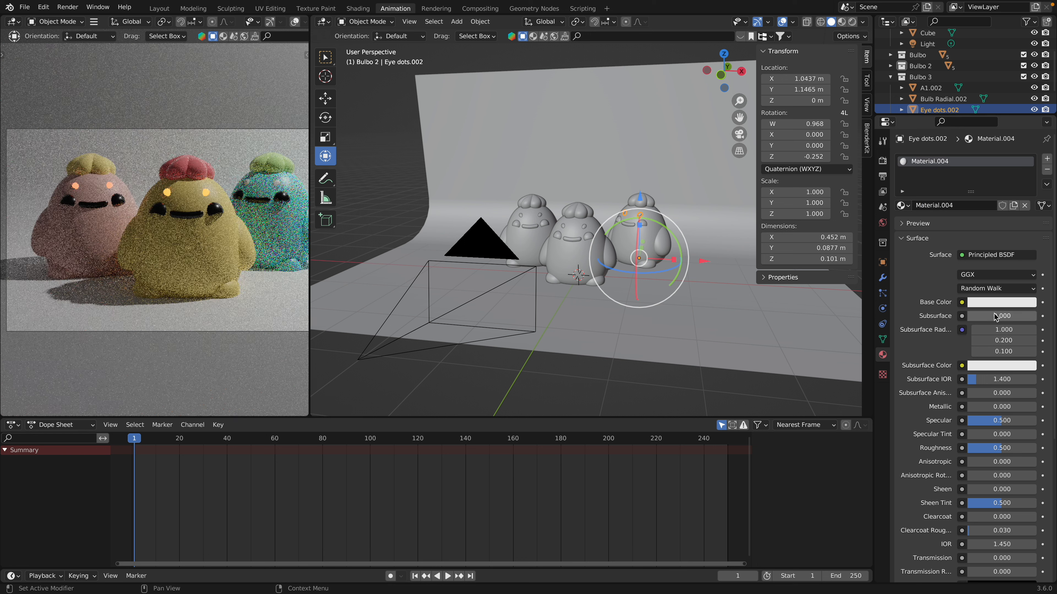
left_click(992, 303)
left_click(981, 164)
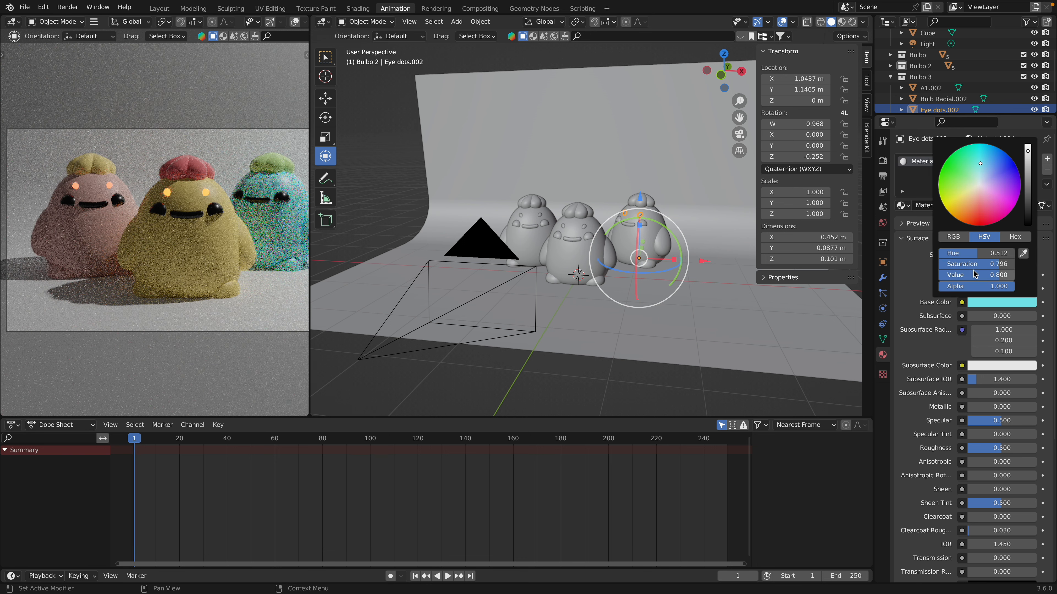
- Set the cyan character's eye-dot Roughness to 0 and its Emission to a bright blue with Hue 0.606 and Saturation 0.987
scroll(989, 334, "down", 8)
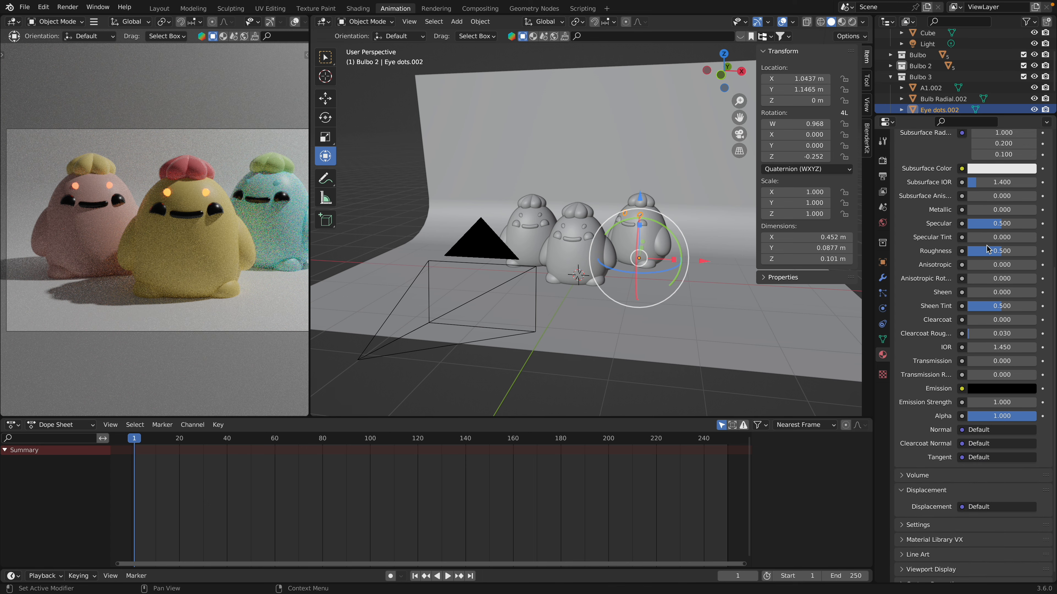
left_click_drag(998, 251, 966, 252)
left_click(991, 389)
left_click_drag(1027, 267, 1027, 231)
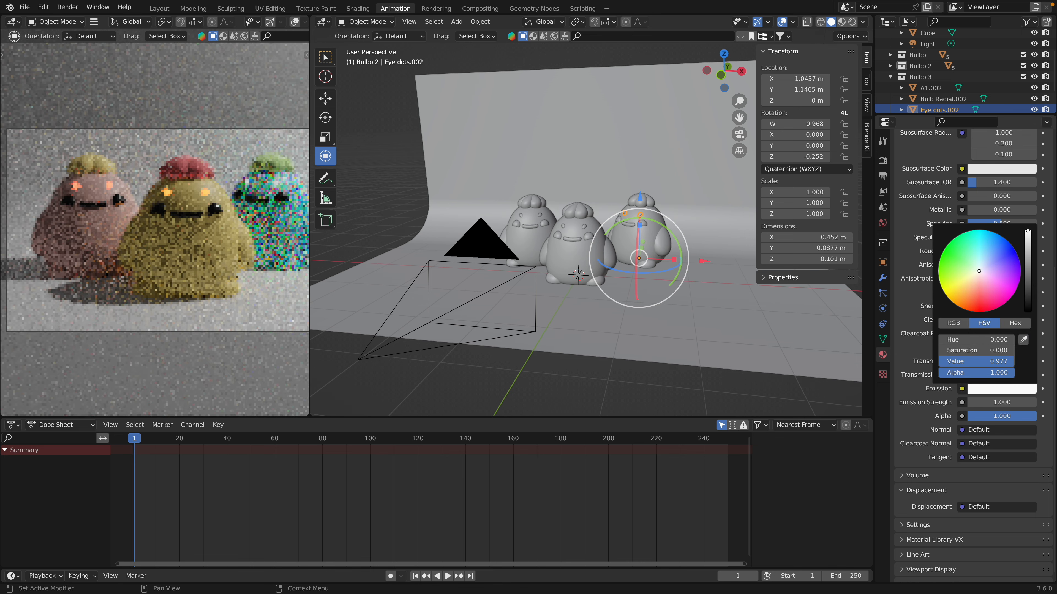
left_click(987, 247)
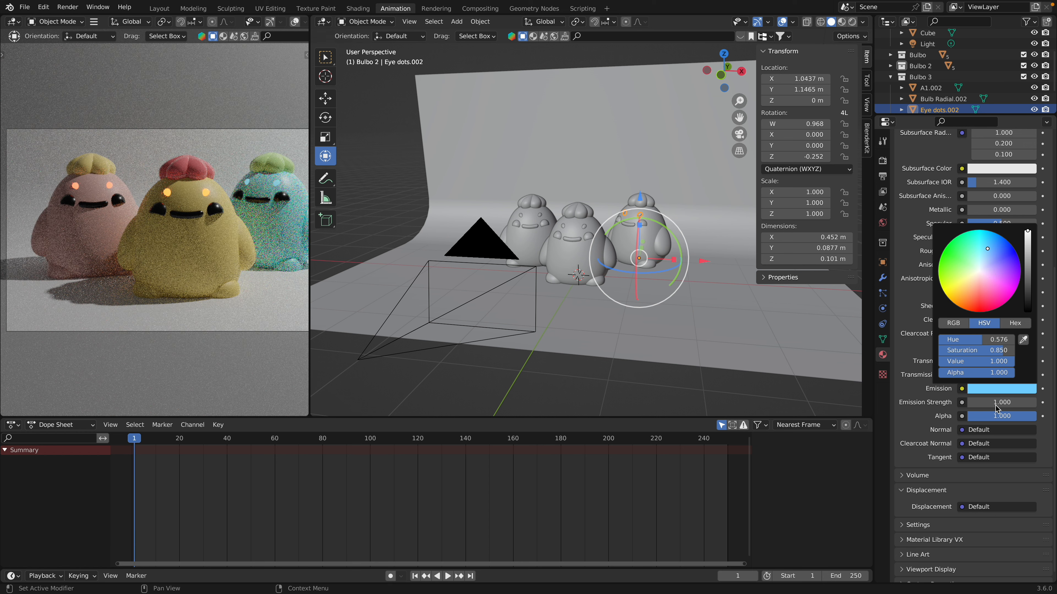
left_click_drag(989, 245, 993, 237)
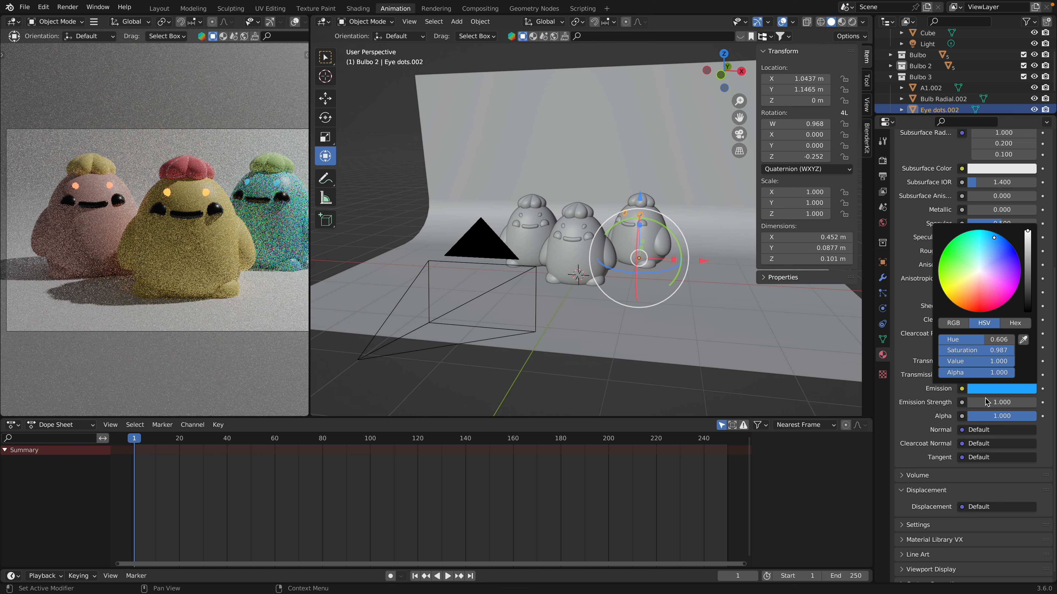
- Set the Emission Strength of the cyan character's eye dots to 14.3
left_click(960, 405)
left_click(972, 404)
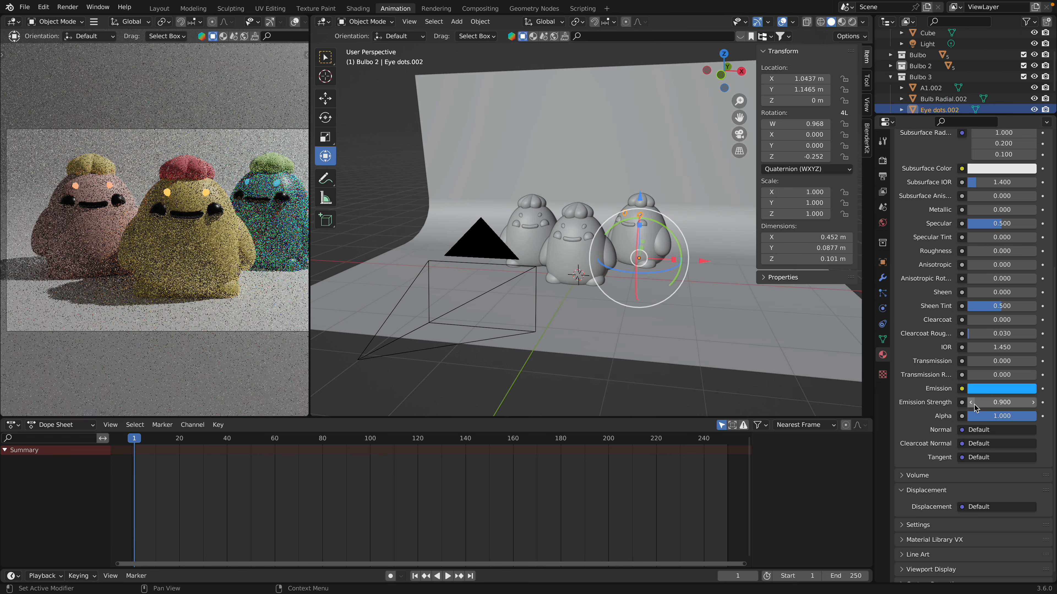
left_click_drag(980, 404, 1036, 402)
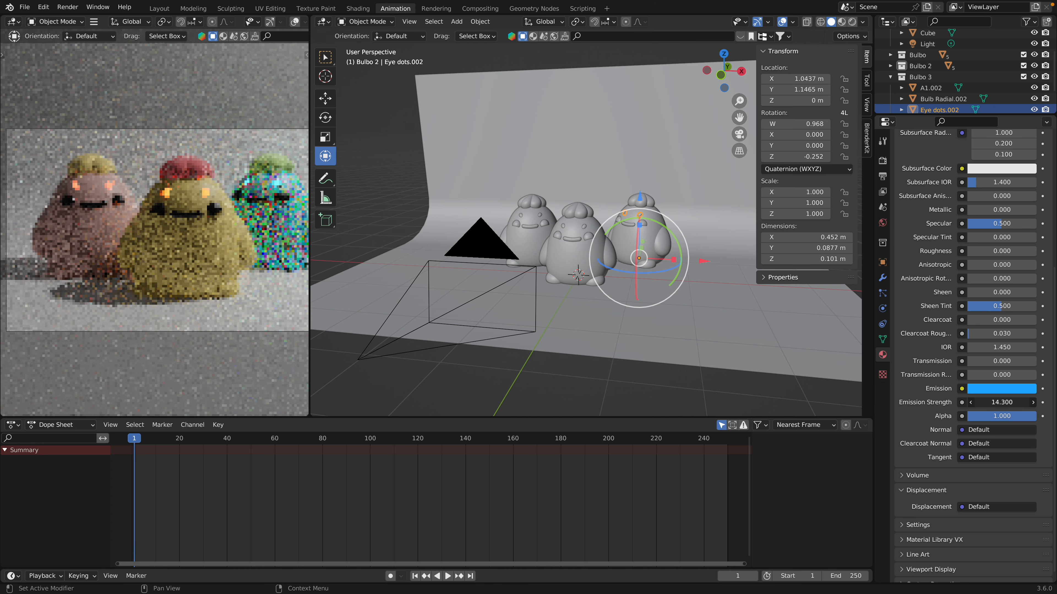
scroll(950, 278, "up", 3)
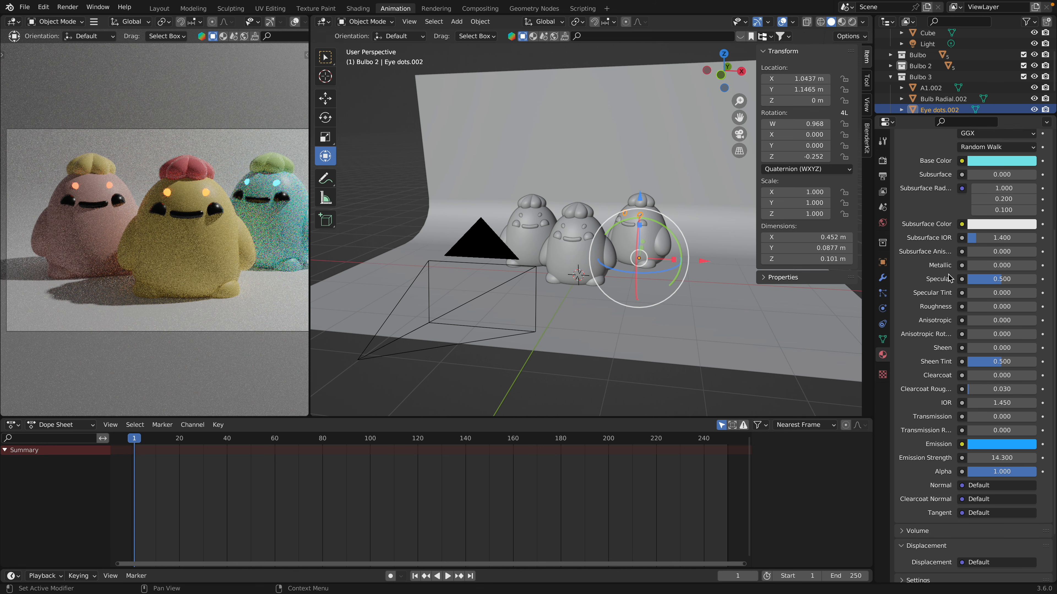
scroll(950, 278, "up", 1)
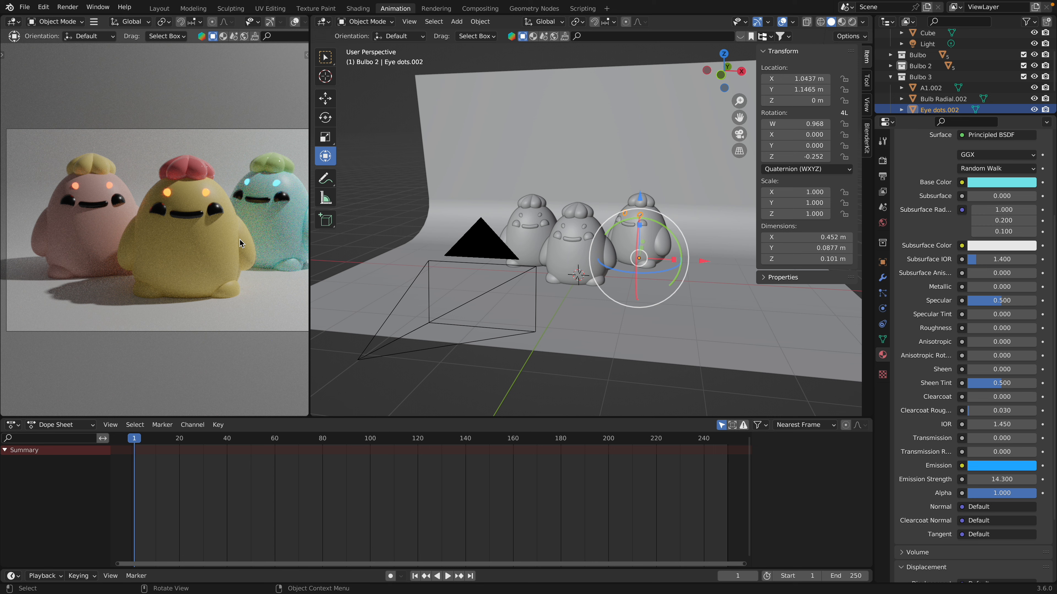
- Set the Roughness of the black eyes to 0 on both the pink character and the yellow front character
left_click(119, 203)
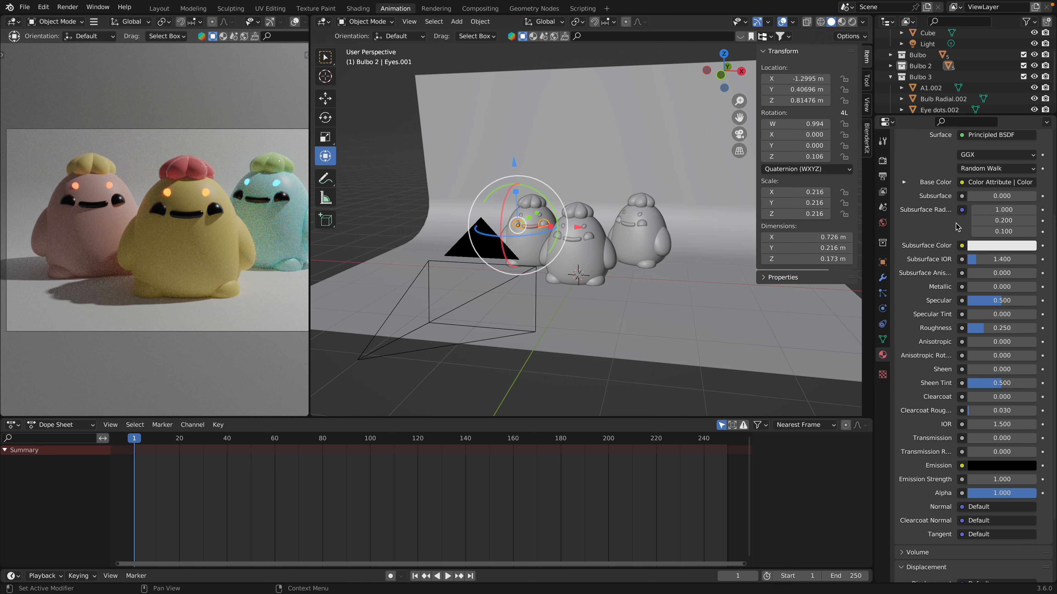
scroll(994, 224, "up", 5)
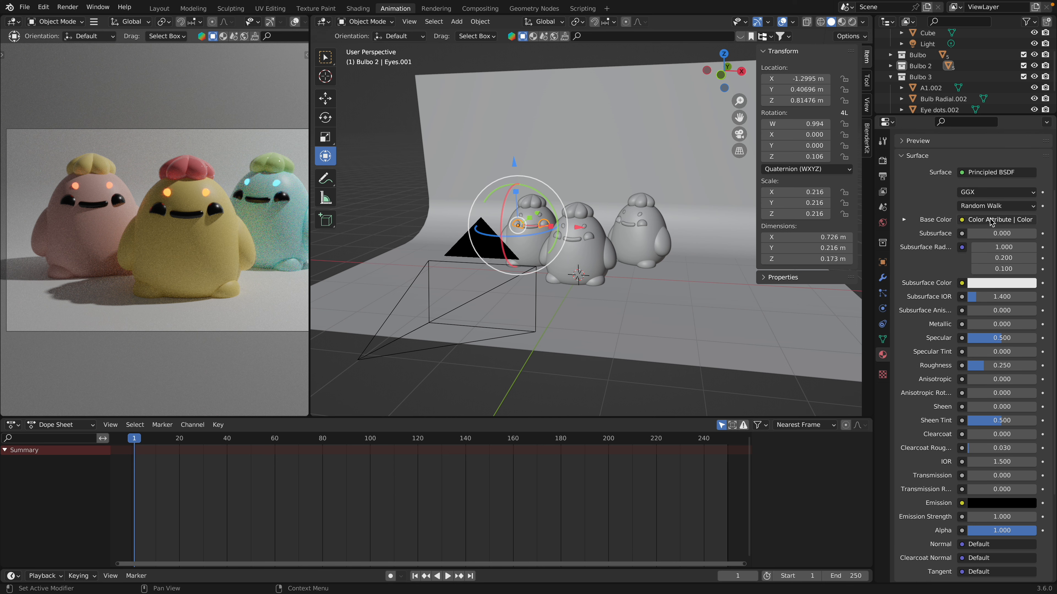
scroll(992, 223, "up", 3)
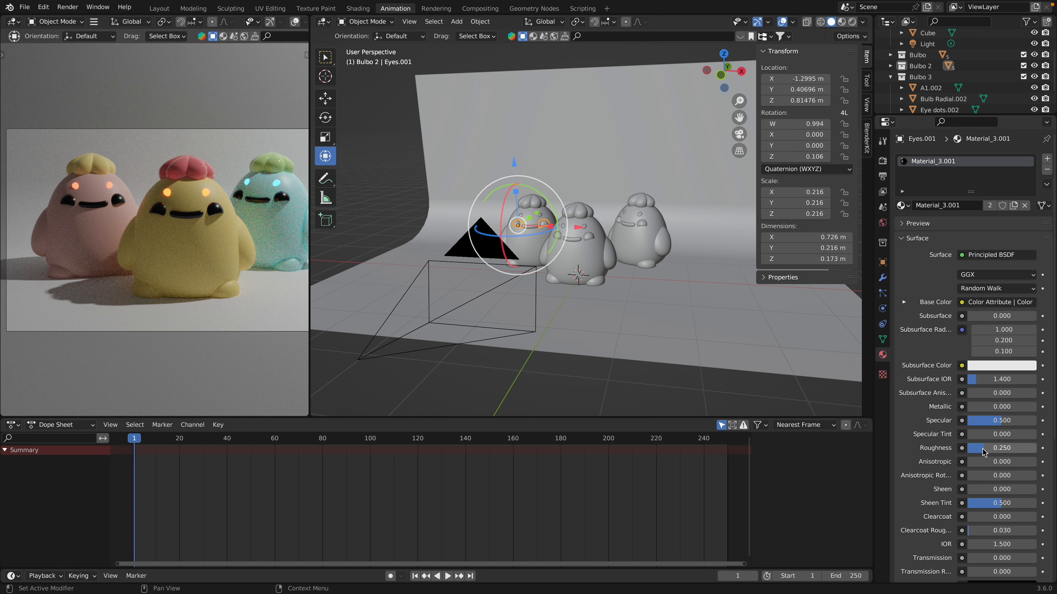
left_click_drag(982, 448, 966, 449)
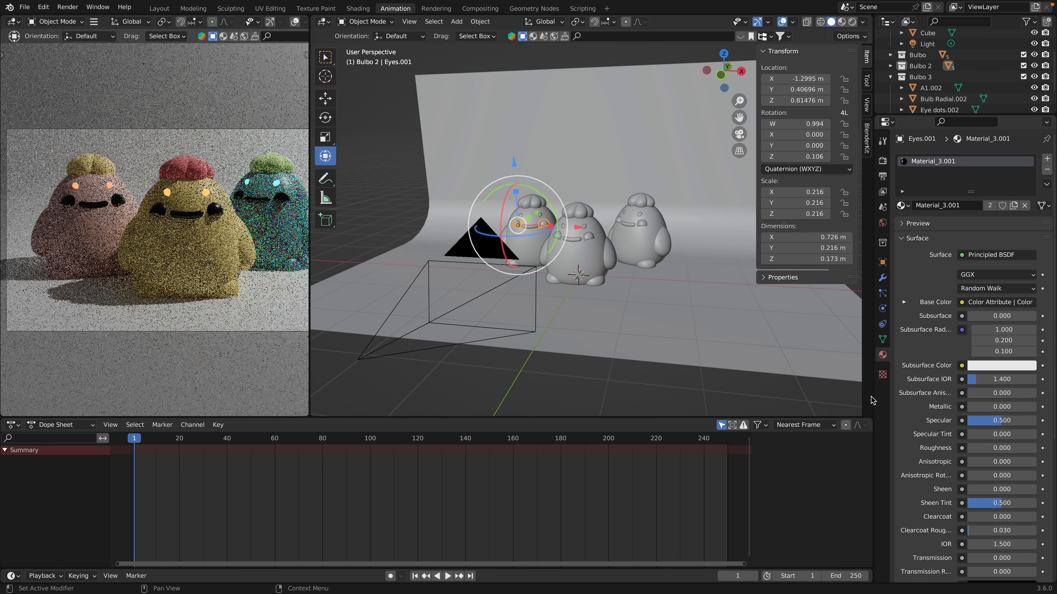
left_click(210, 211)
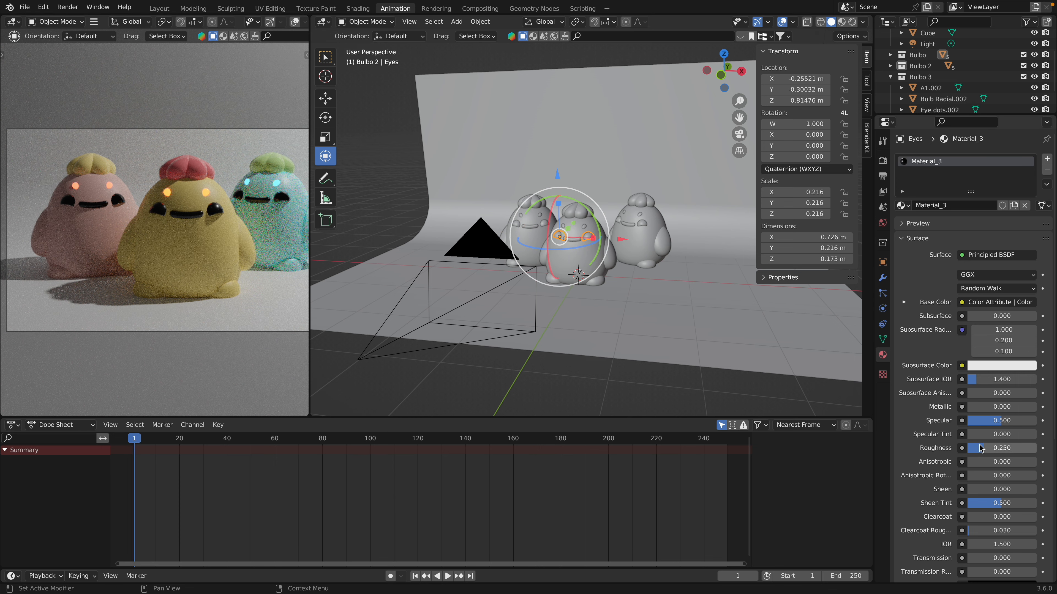
left_click_drag(981, 449, 966, 449)
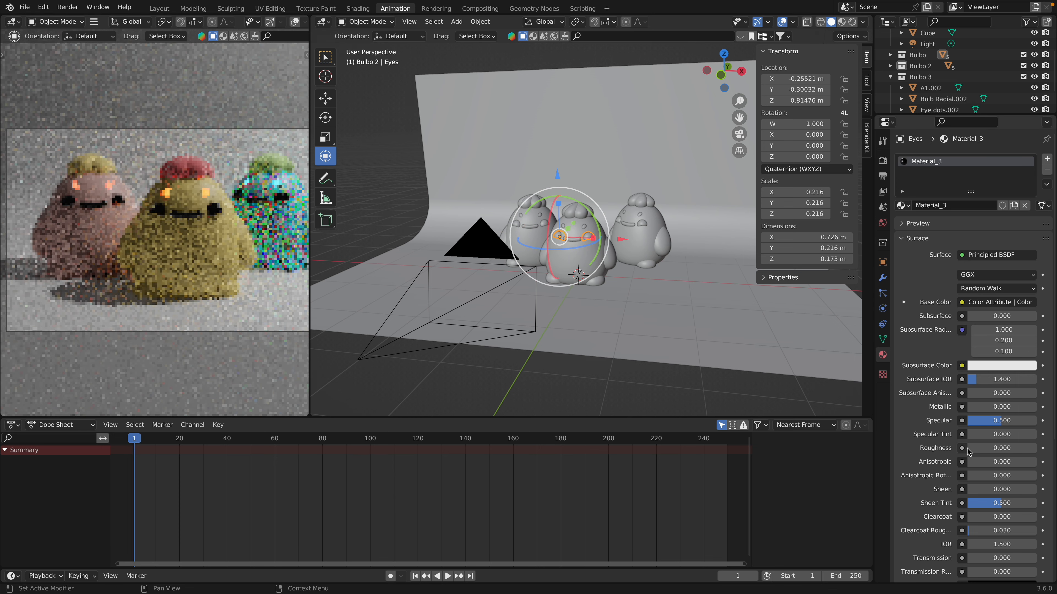
- Set the Specular of the cyan character's black eyes material to 0.476
left_click(281, 199)
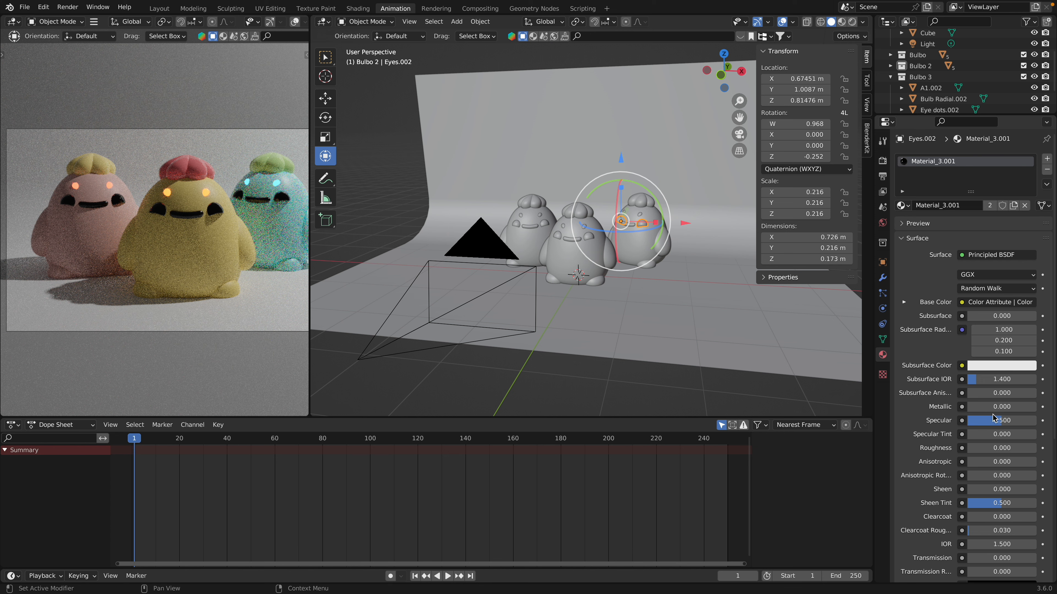
left_click_drag(993, 418, 991, 418)
- Try a Roughness of 0.569 on the front character's eyes and undo it
left_click(558, 236)
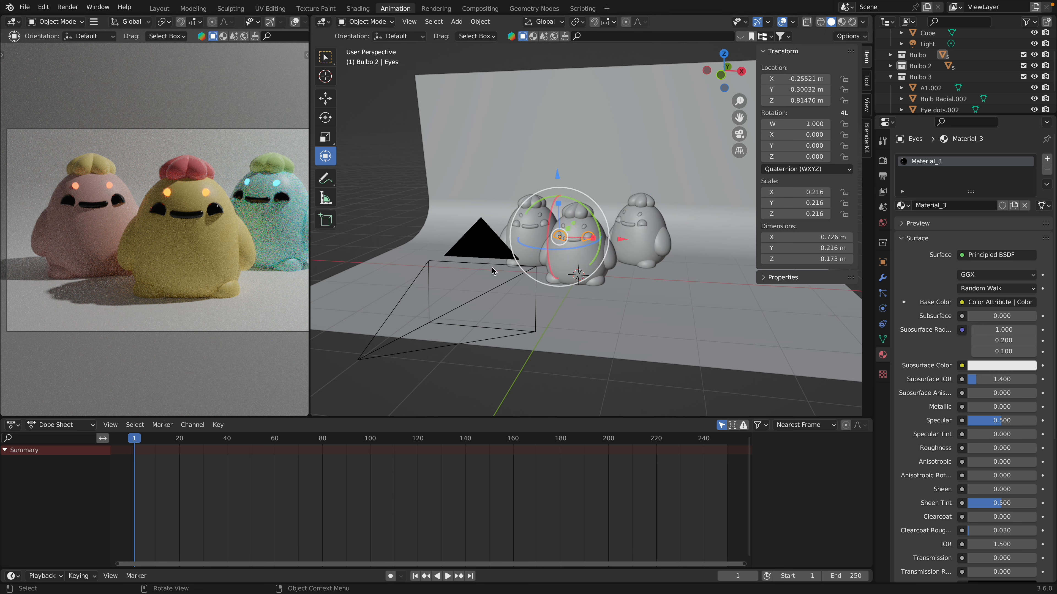
left_click_drag(980, 444, 1019, 444)
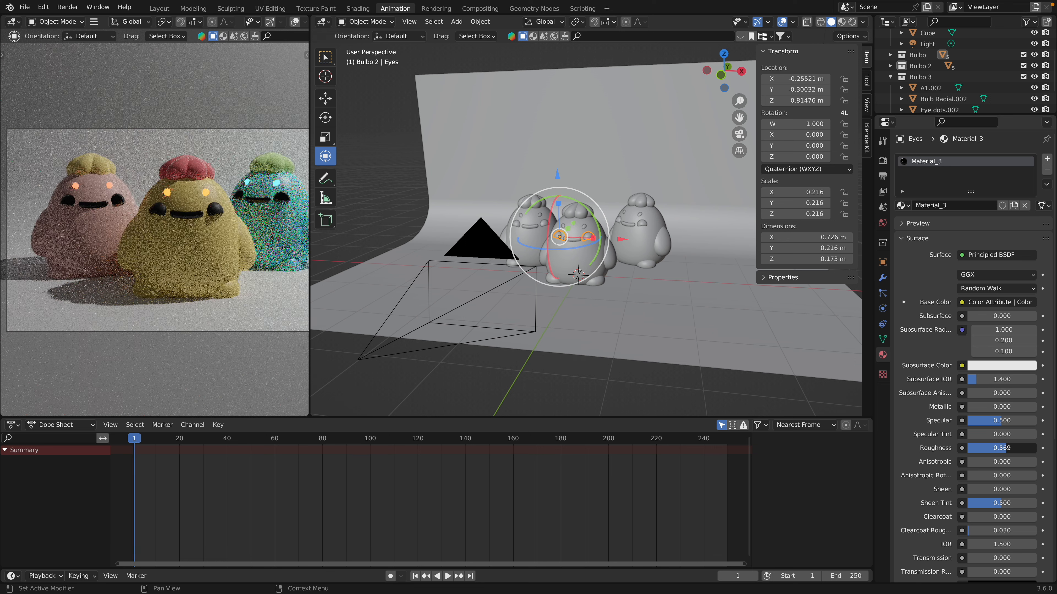
key("ctrl+z")
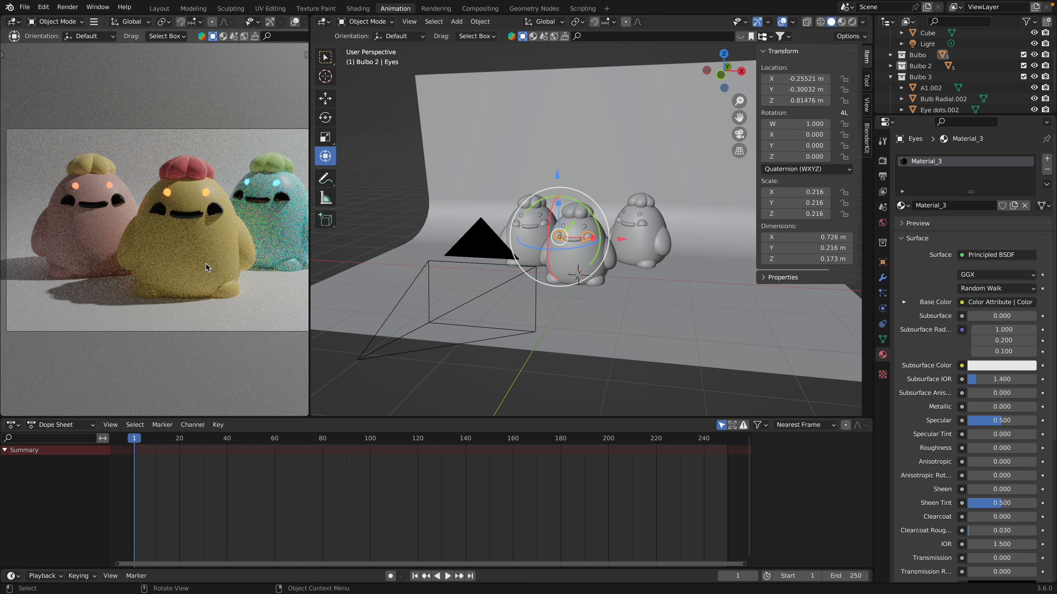
- Try an orange RGB Base Color on the pink character's eyes and undo it, restoring the Color Attribute input
left_click(119, 203)
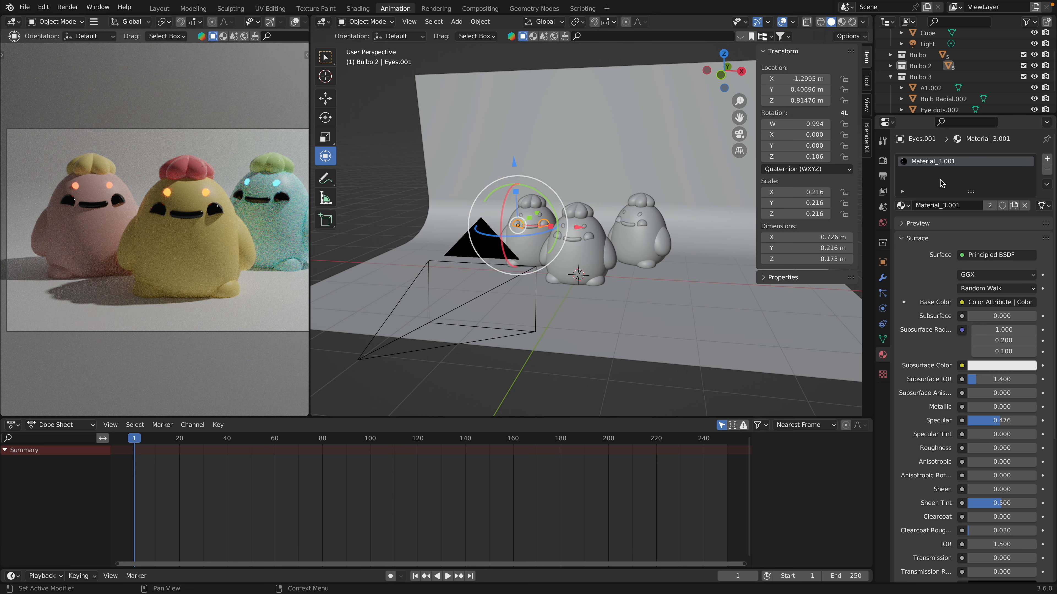
scroll(938, 345, "down", 3)
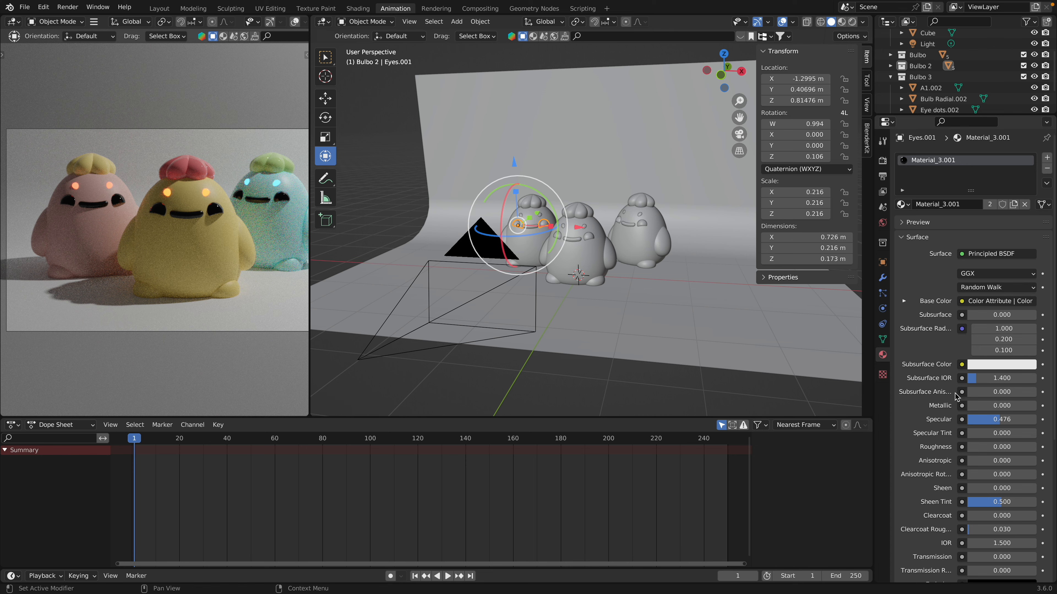
left_click(998, 261)
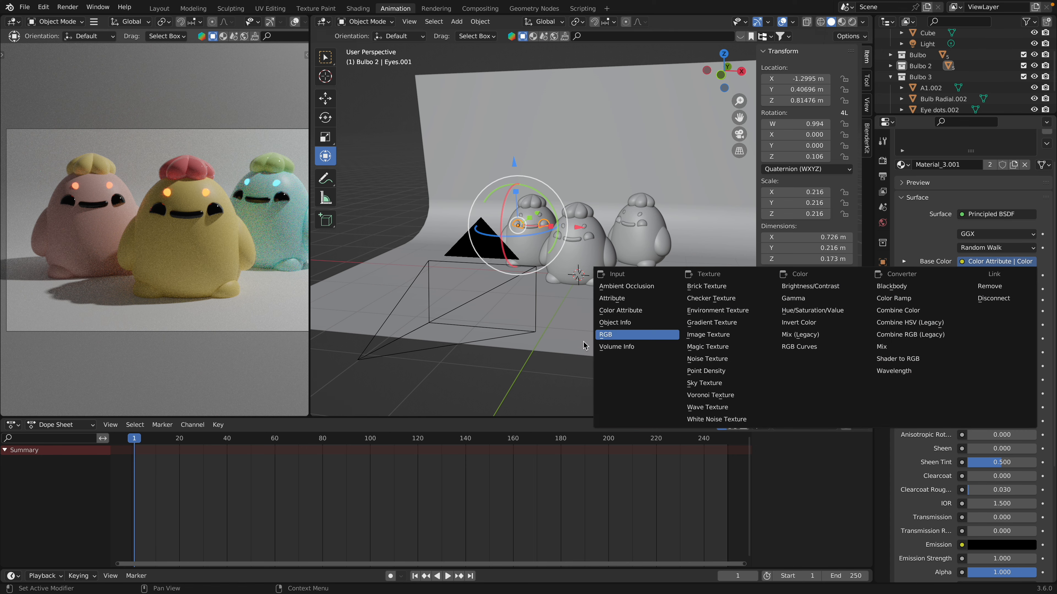
left_click(606, 334)
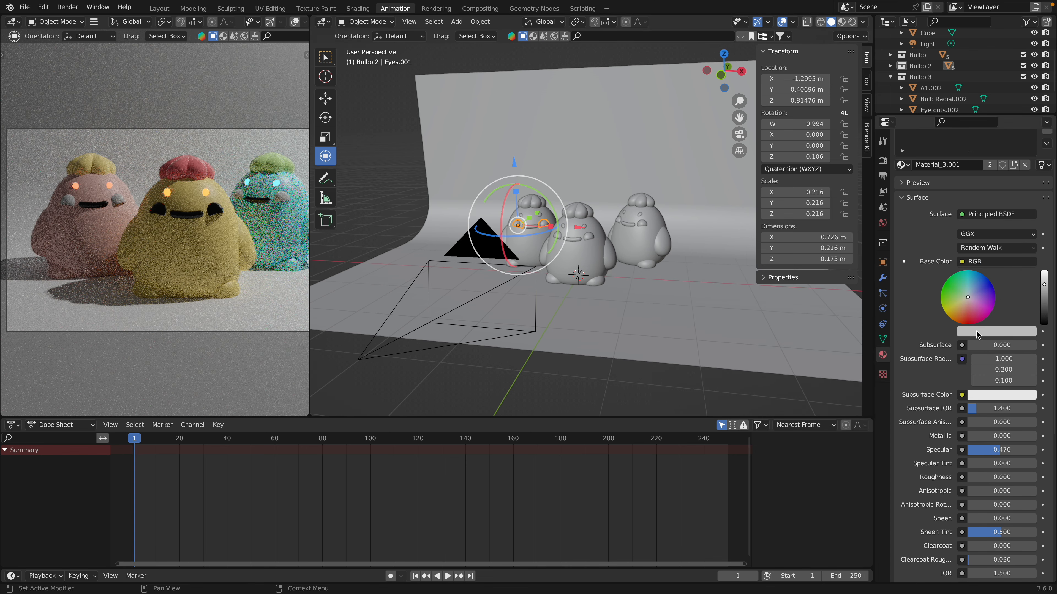
left_click(985, 332)
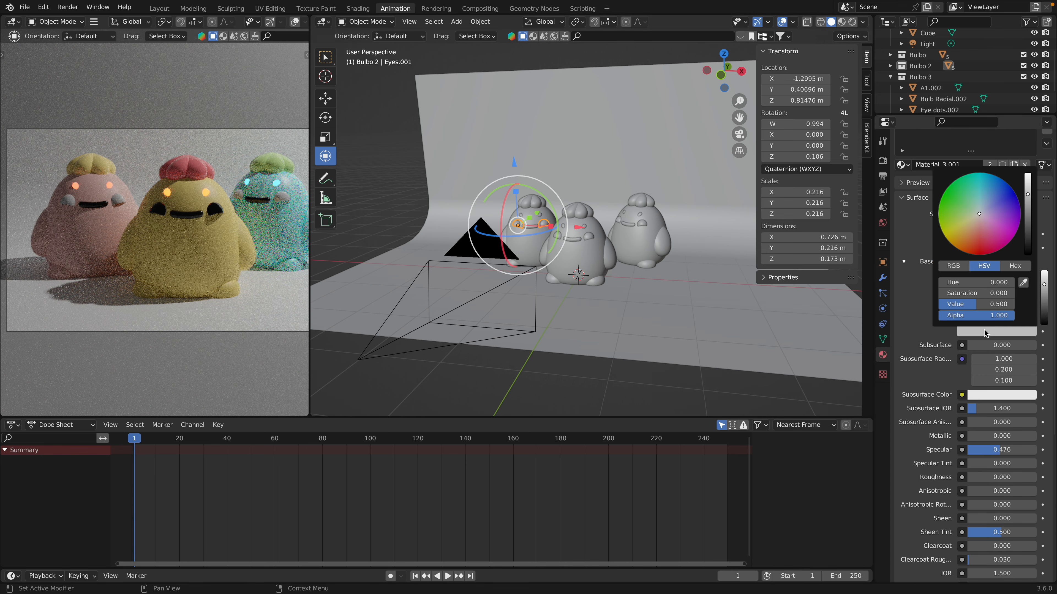
left_click(969, 241)
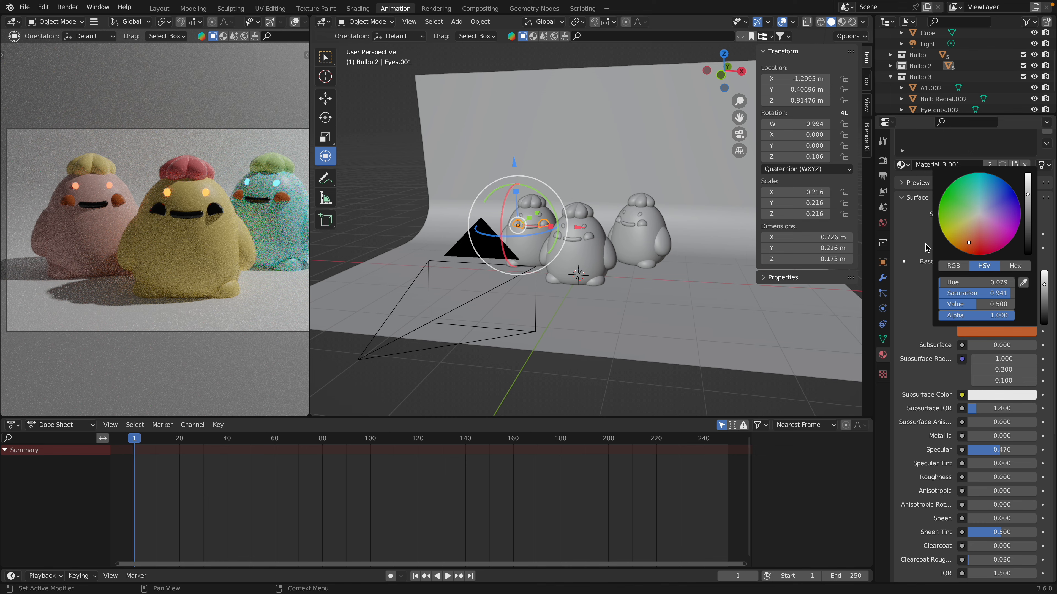
key("Escape")
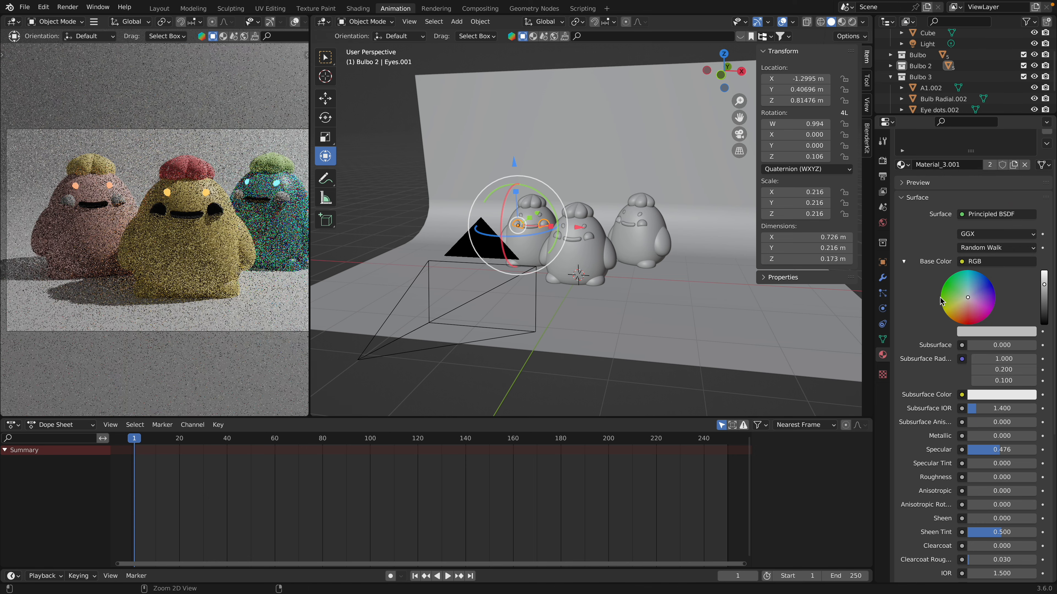
key("ctrl+z")
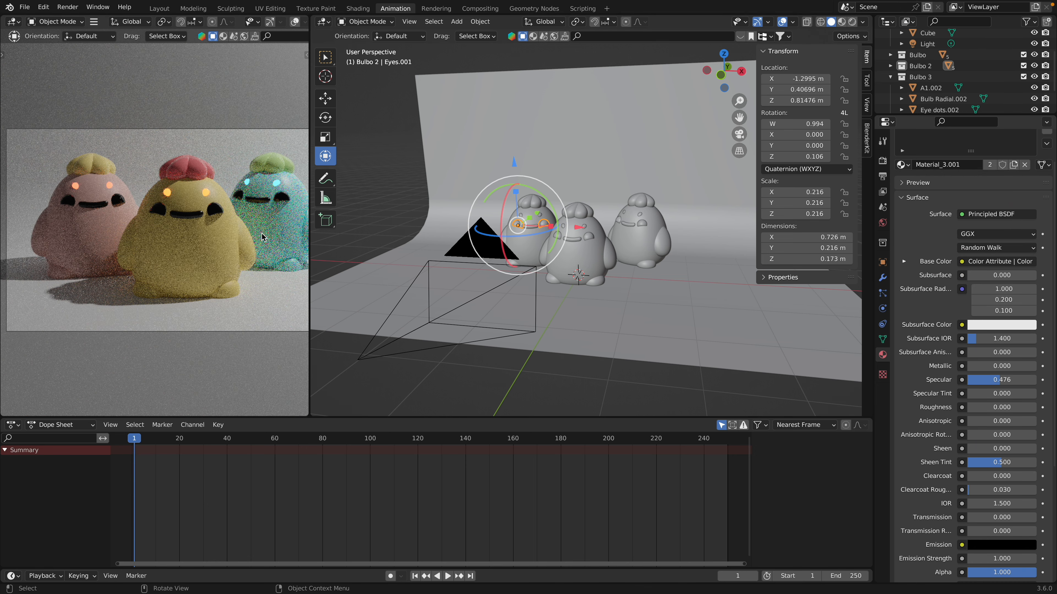
scroll(222, 241, "right", 2, "shift")
scroll(222, 241, "down", 1)
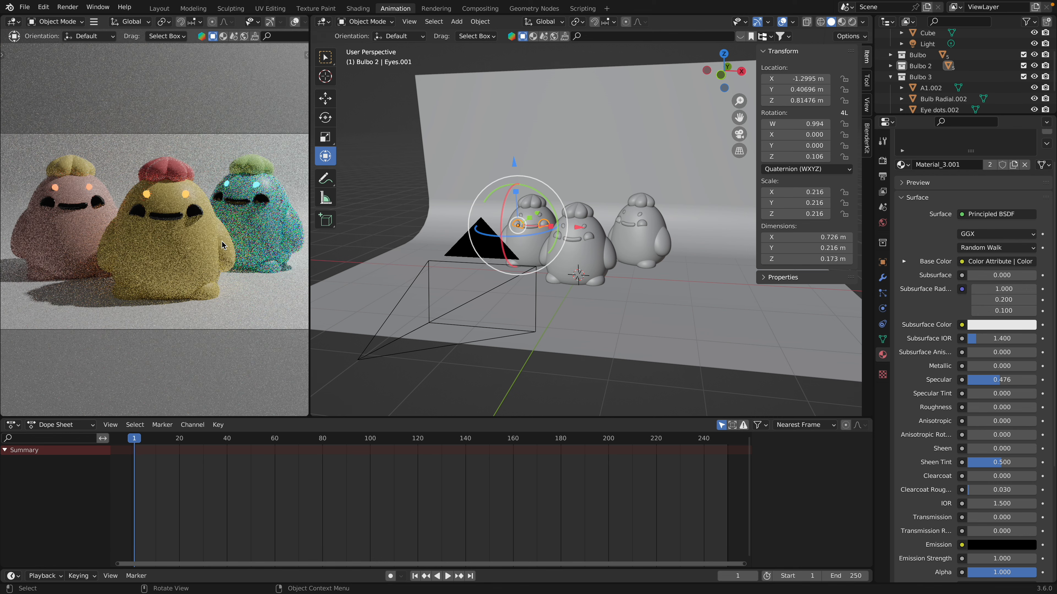
scroll(222, 242, "down", 3)
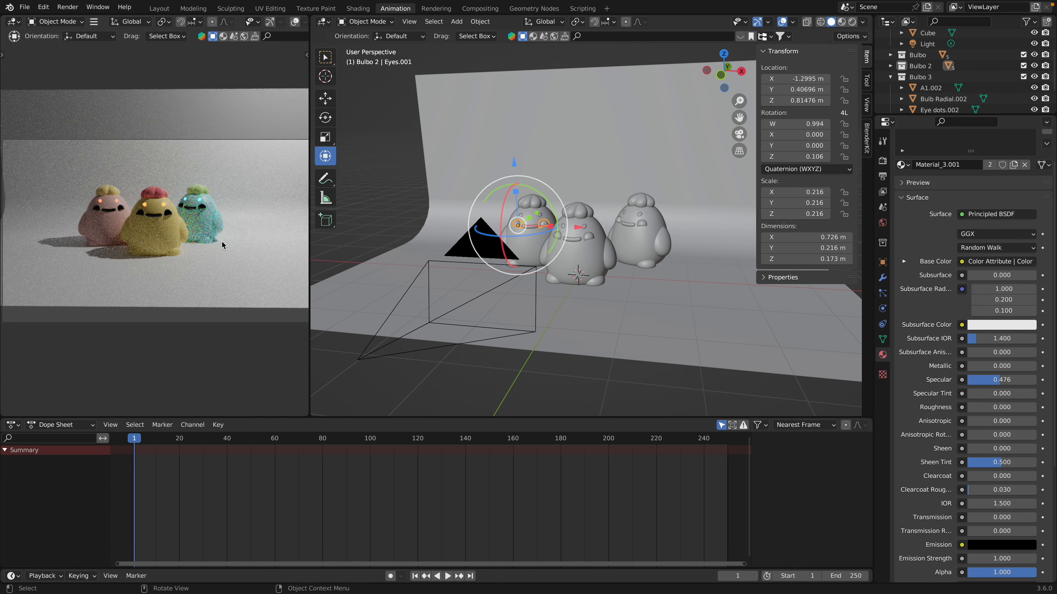
- Save the Bulbos.blend file
scroll(222, 245, "up", 3)
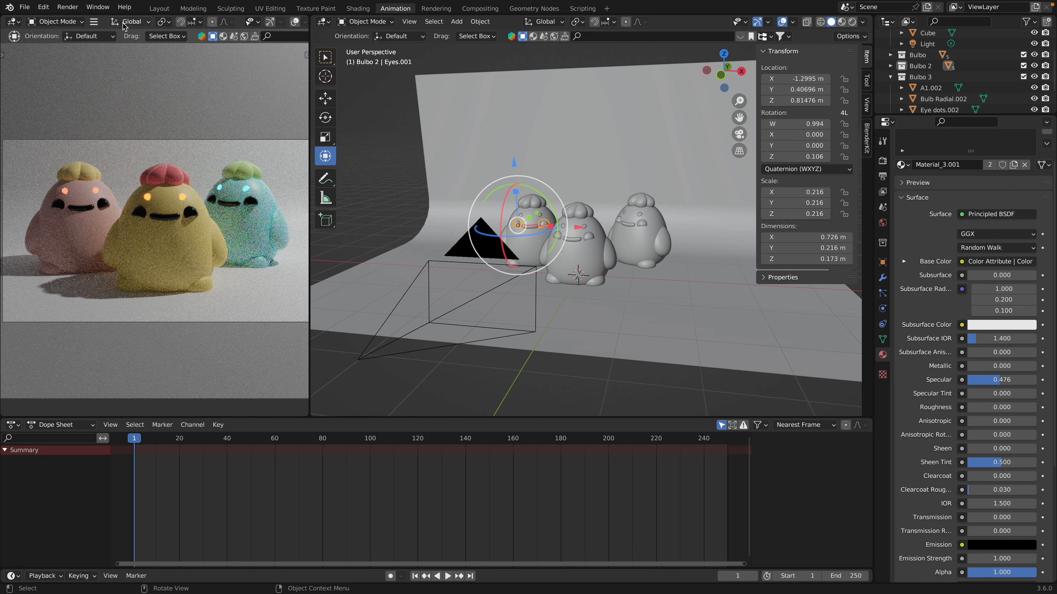
left_click(24, 7)
left_click(48, 79)
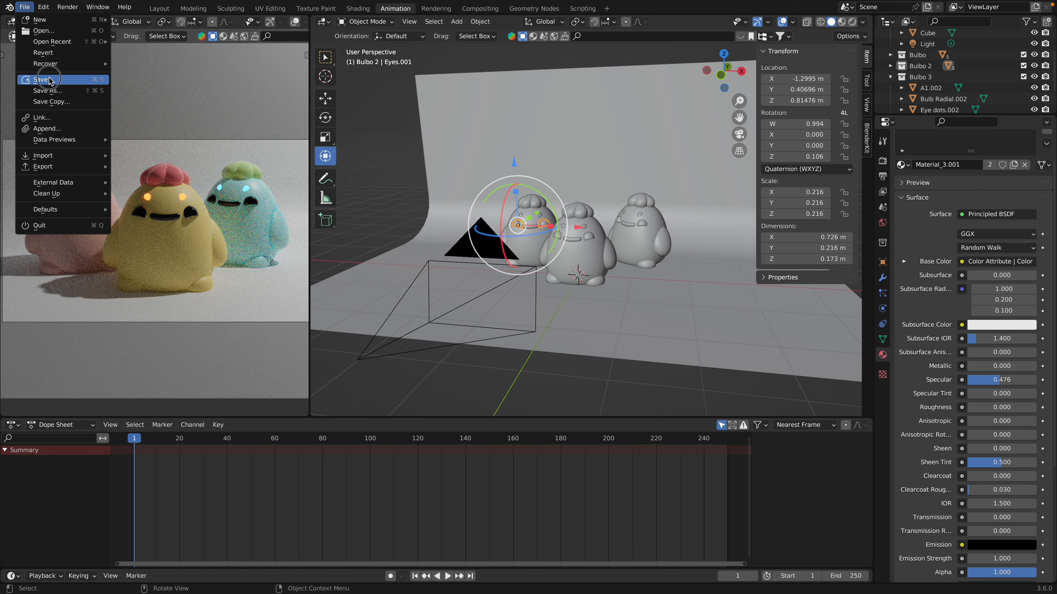
- Make the backdrop's material reflective with a Roughness of 0 and a Metallic value of 0.427
left_click(251, 171)
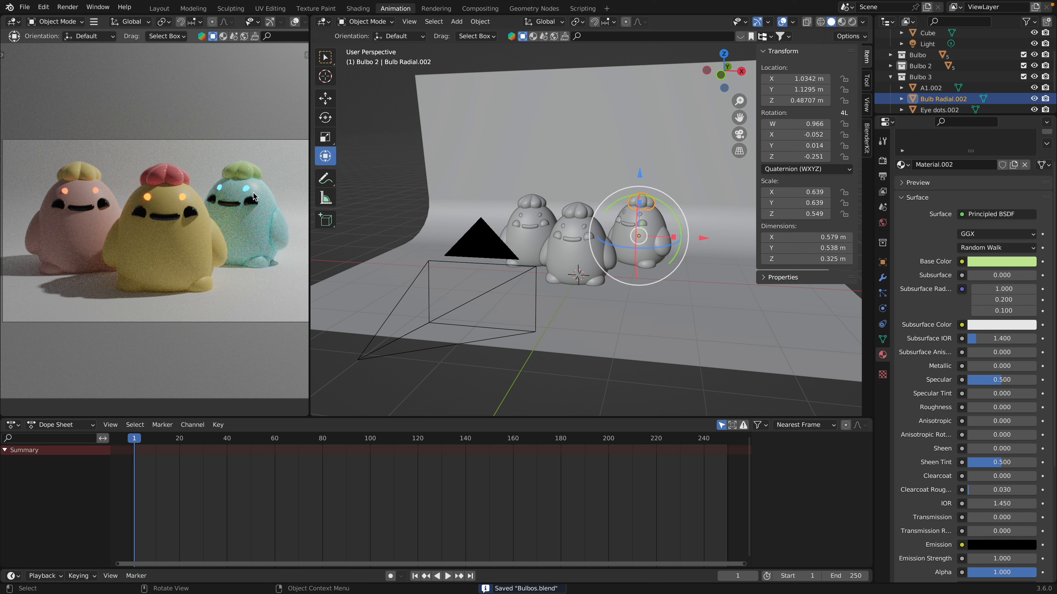
left_click(275, 287)
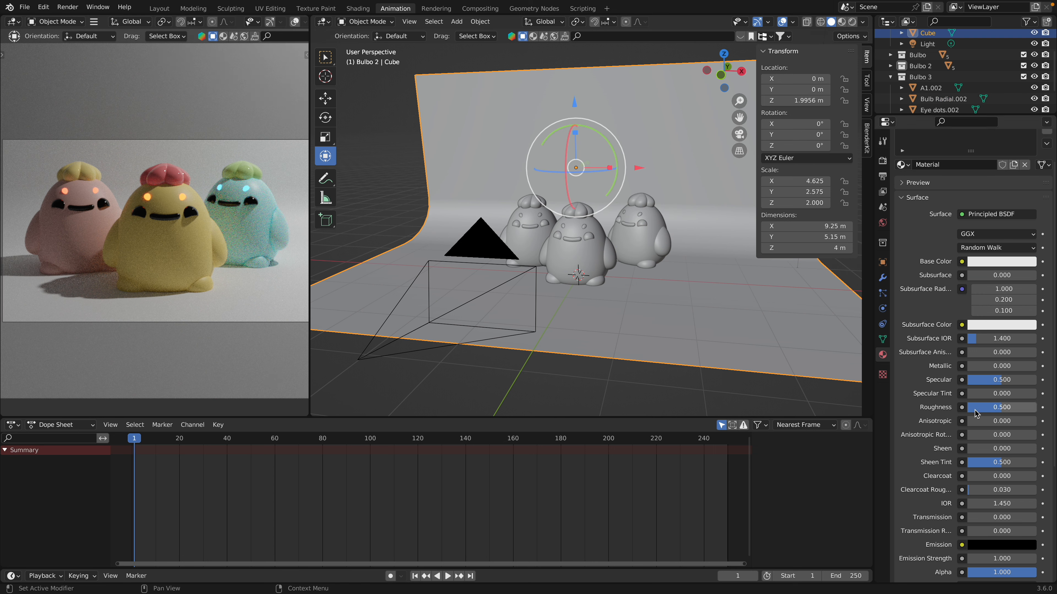
left_click_drag(995, 412, 967, 411)
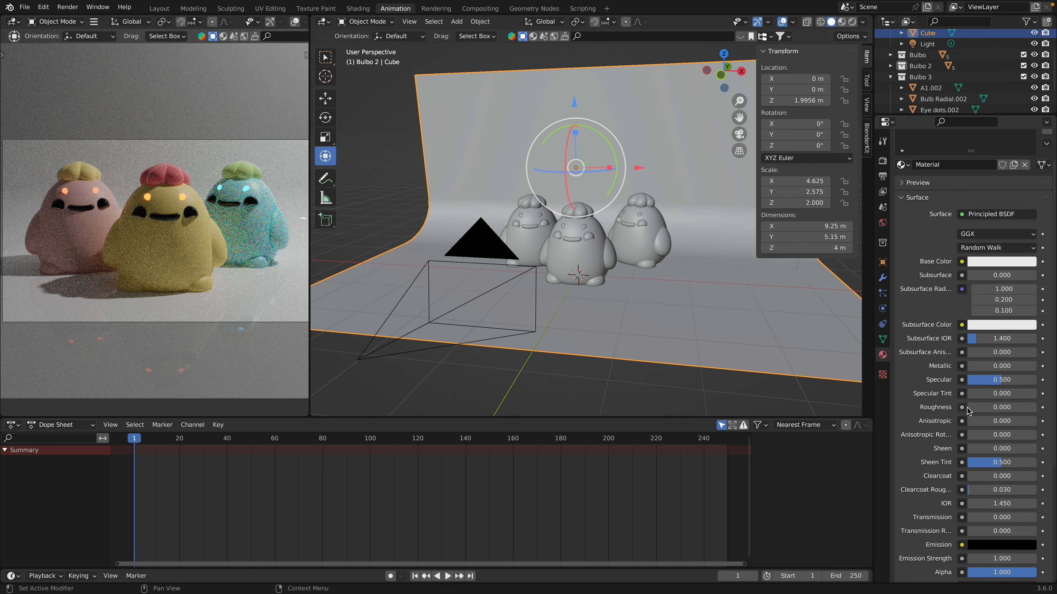
left_click_drag(984, 365, 1013, 365)
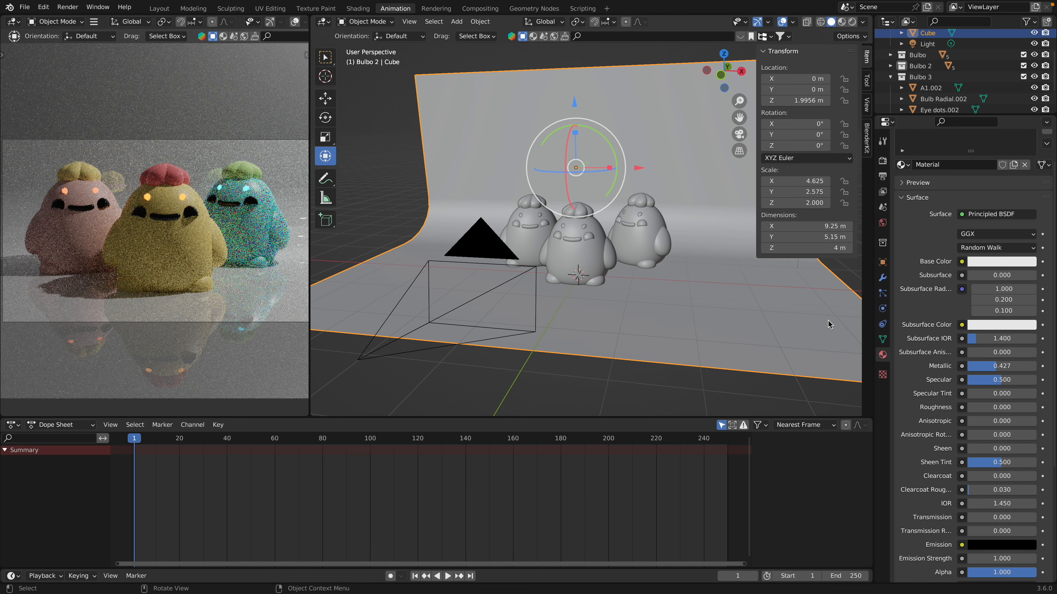
- Turn off Multiple Importance for the point light above the scene and return the rendered preview to the camera view
scroll(705, 306, "left", 2, "shift")
scroll(705, 307, "right", 6, "shift")
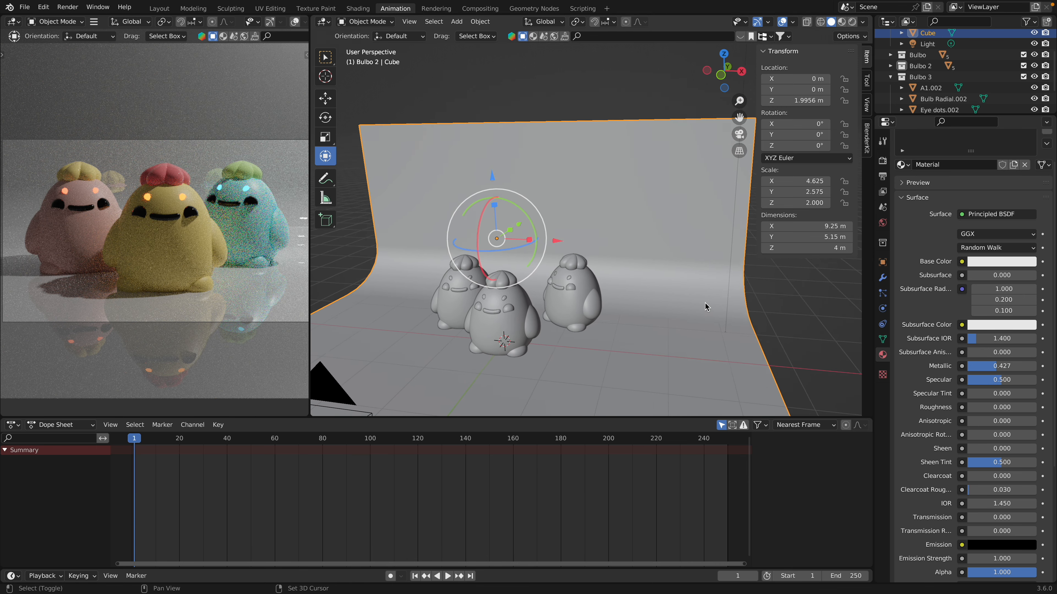
middle_click_drag(705, 307, 727, 128)
left_click(699, 51)
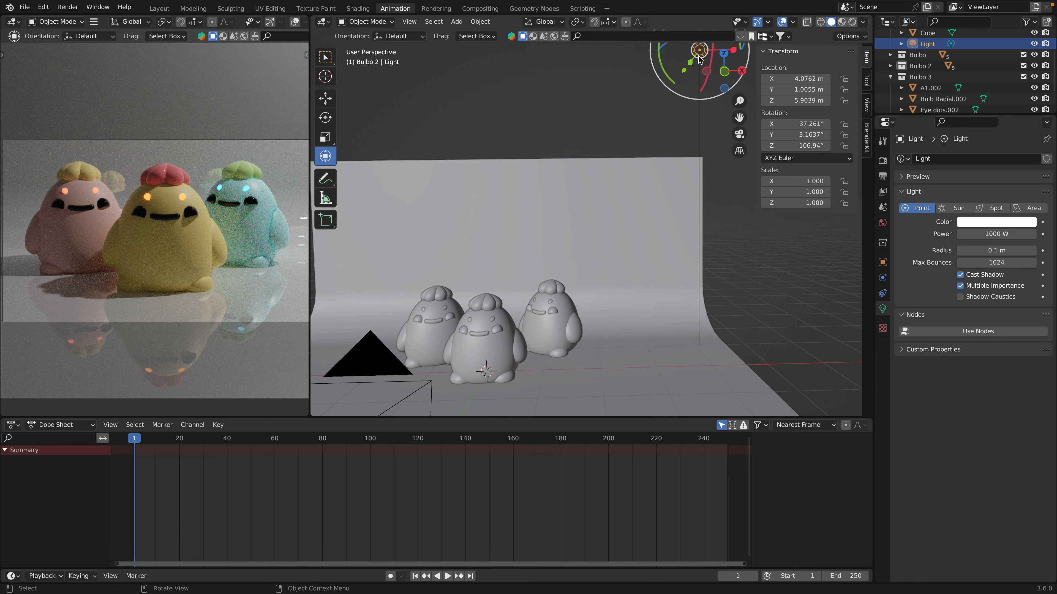
left_click(960, 286)
scroll(222, 339, "up", 3)
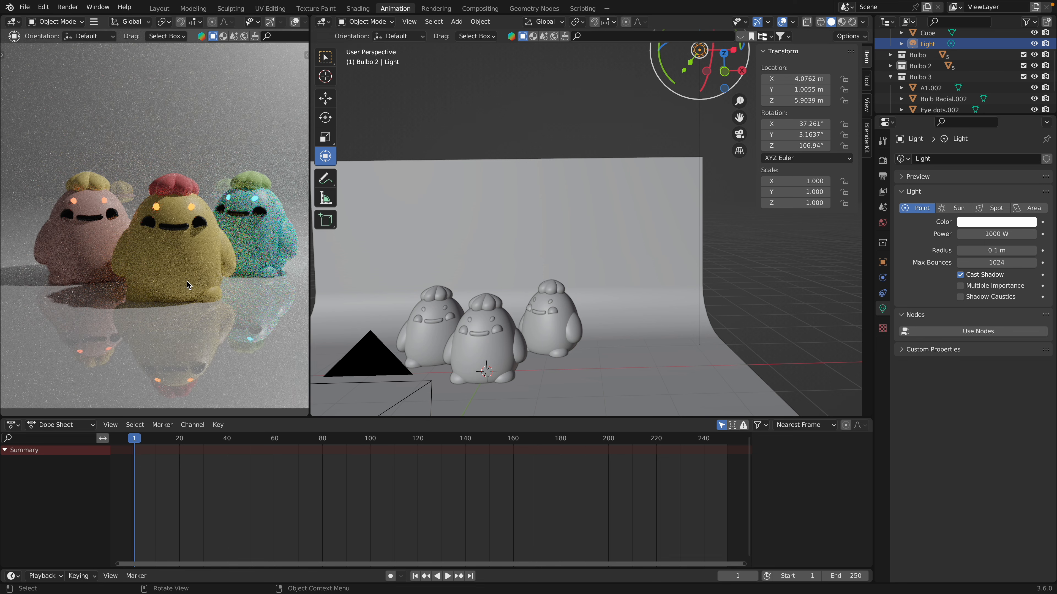
scroll(186, 280, "down", 3)
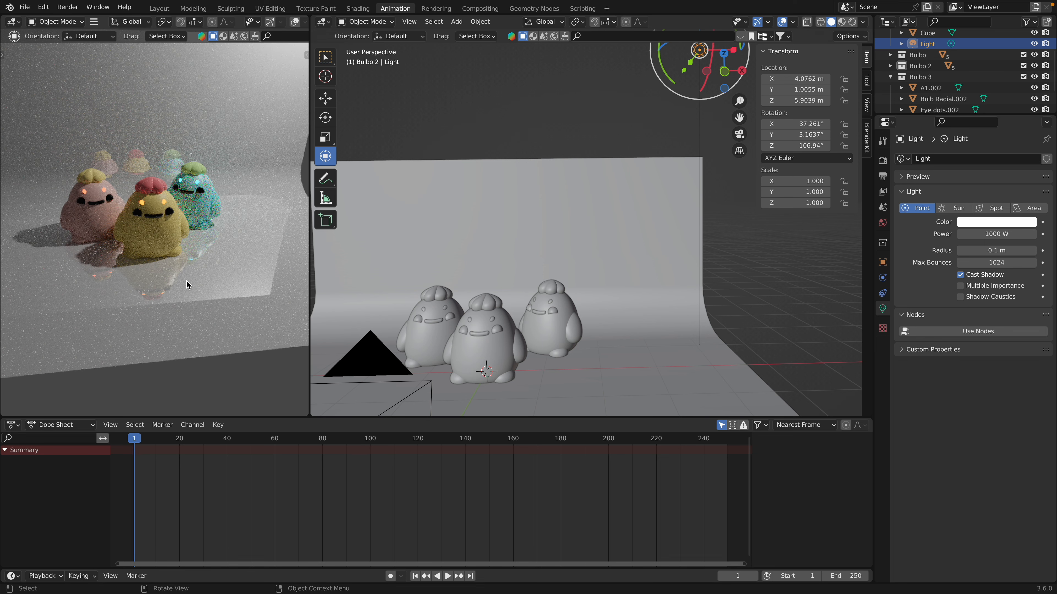
key("KP_0")
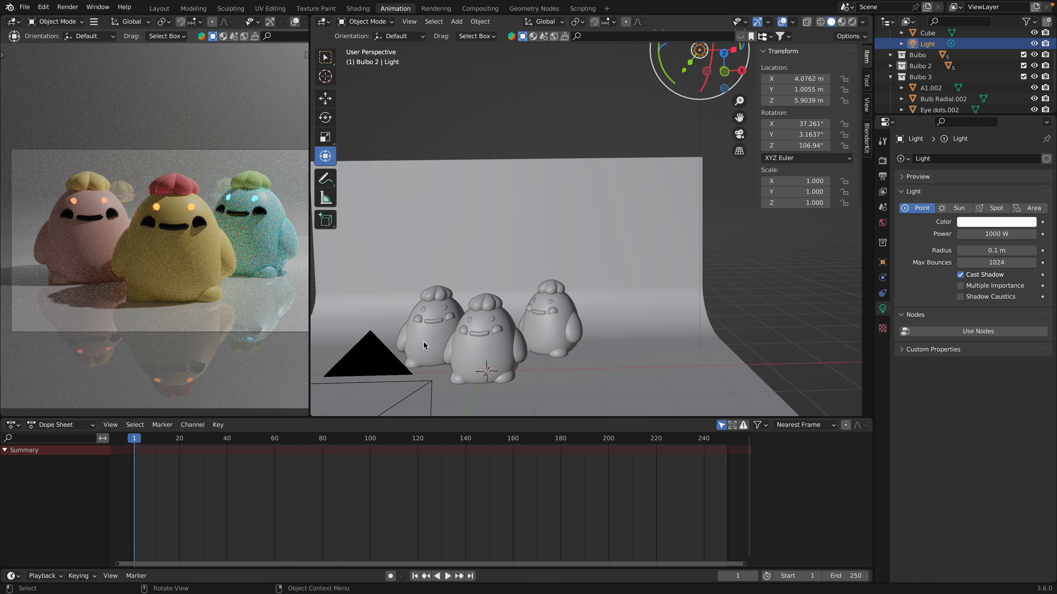
- Stretch the backdrop along its Y axis to a scale of about 4.136
middle_click_drag(438, 364, 477, 358)
left_click(478, 363)
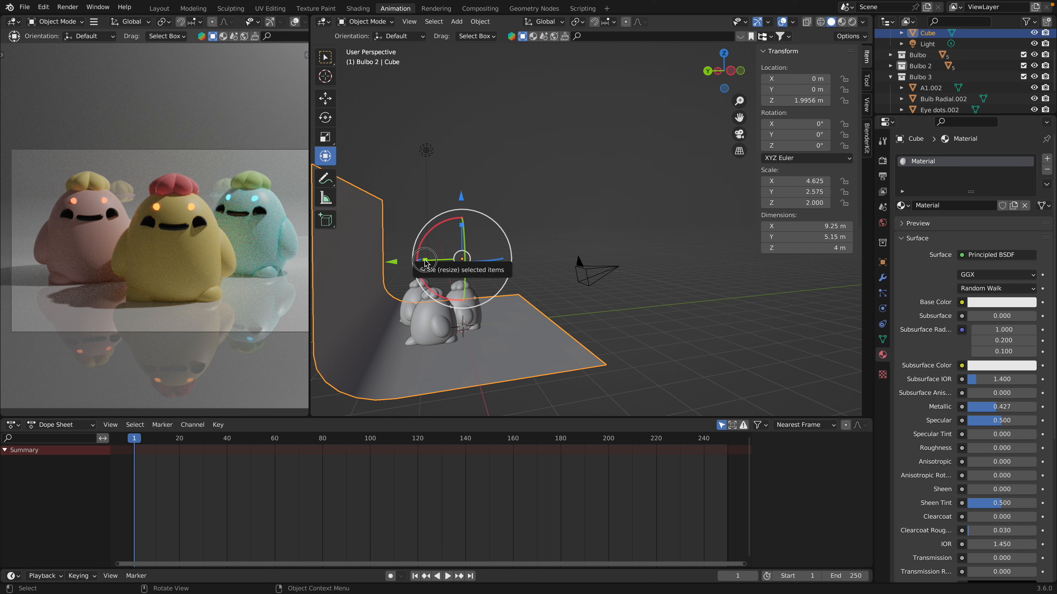
left_click_drag(424, 261, 408, 260)
middle_click_drag(499, 306, 431, 274)
left_click_drag(432, 259, 424, 259)
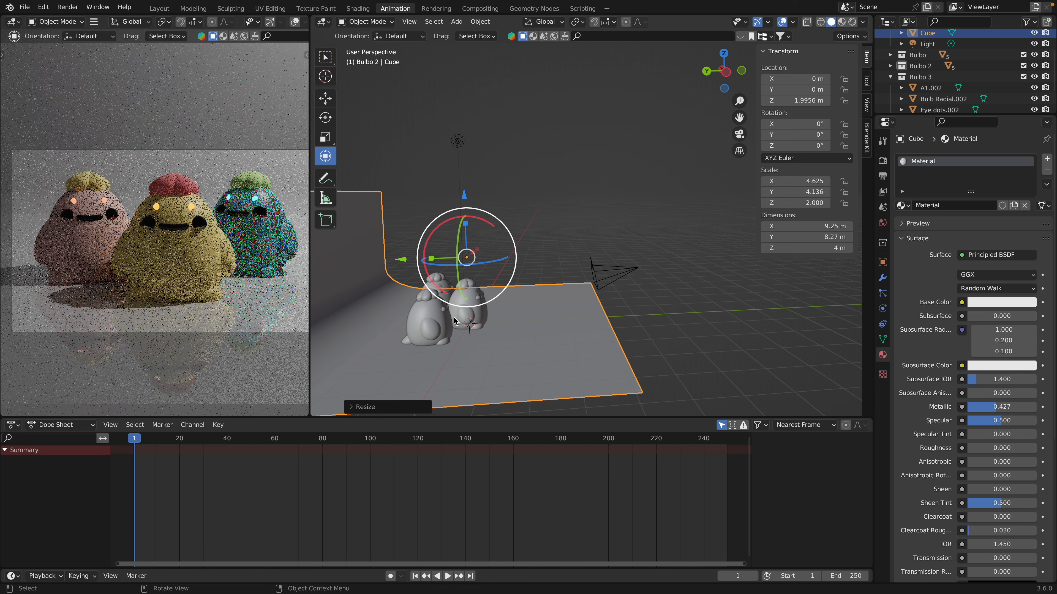
middle_click_drag(441, 317, 457, 327)
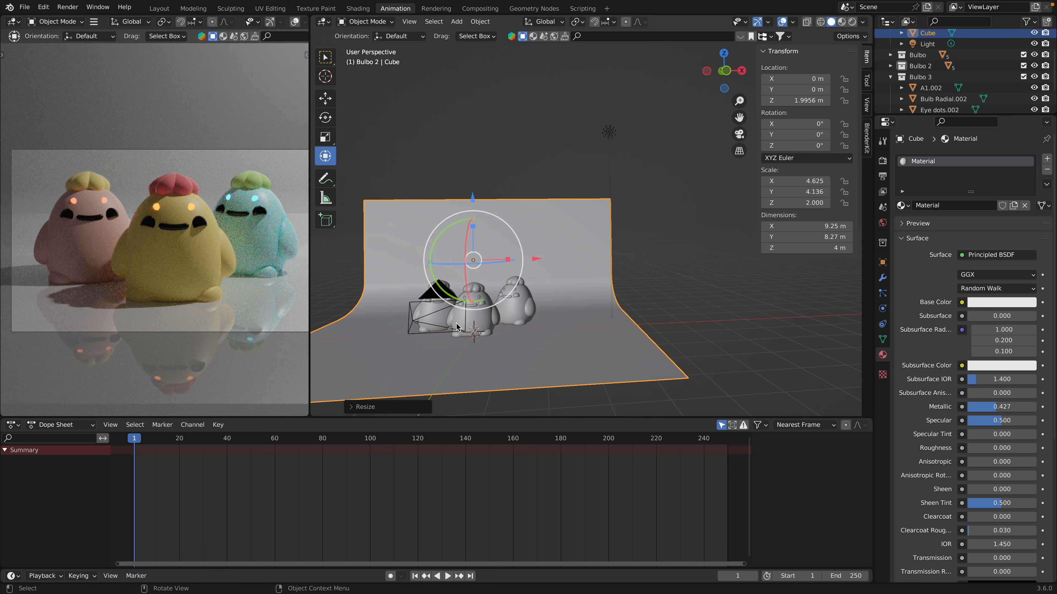
middle_click_drag(476, 331, 478, 324)
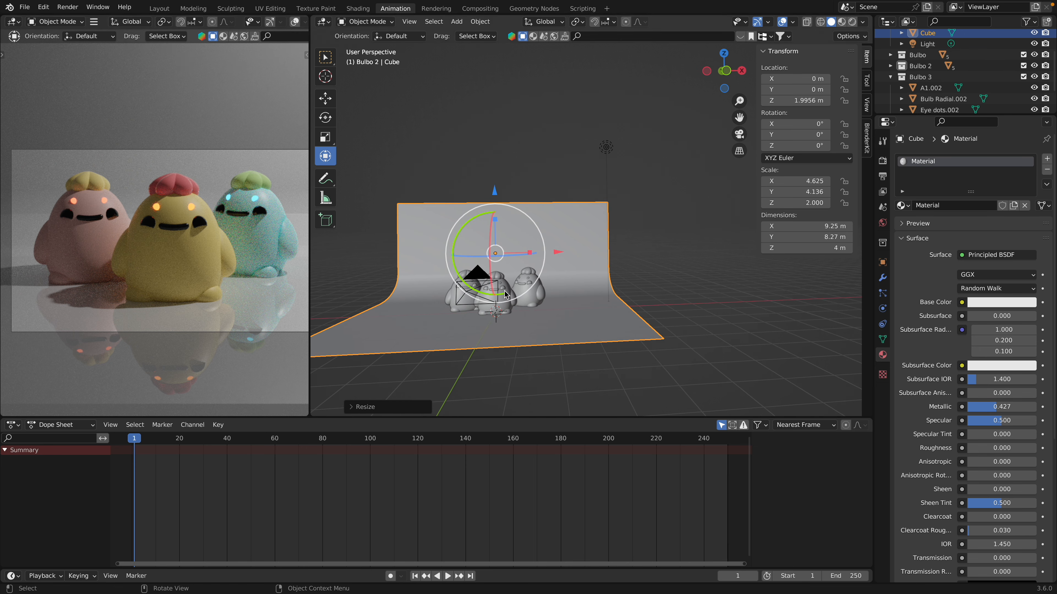
- Brighten the world background to a grey with a Value of 0.230 and set its Strength to 1.200
left_click(883, 224)
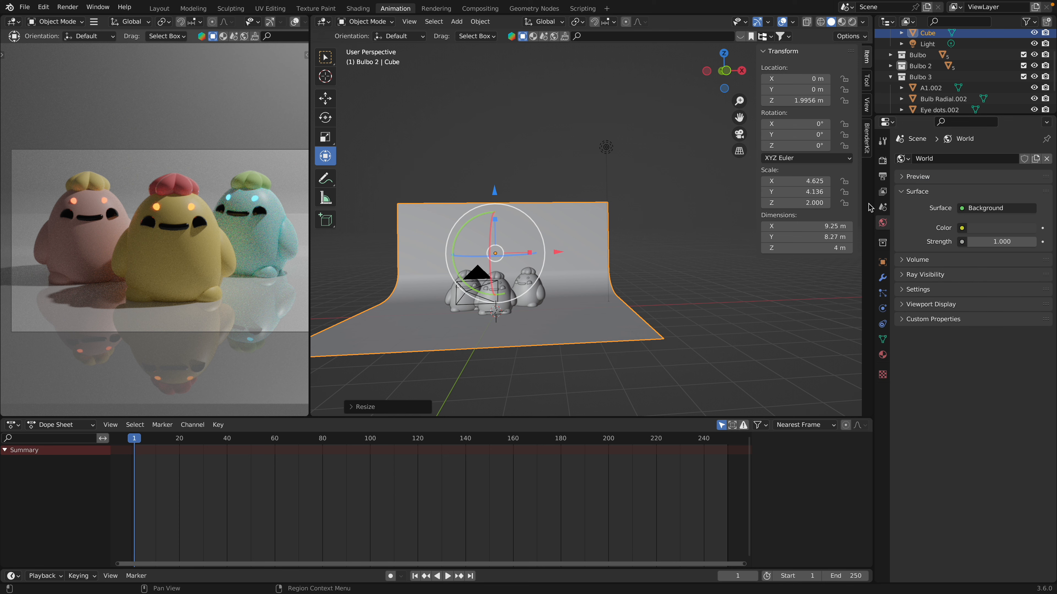
left_click(1004, 231)
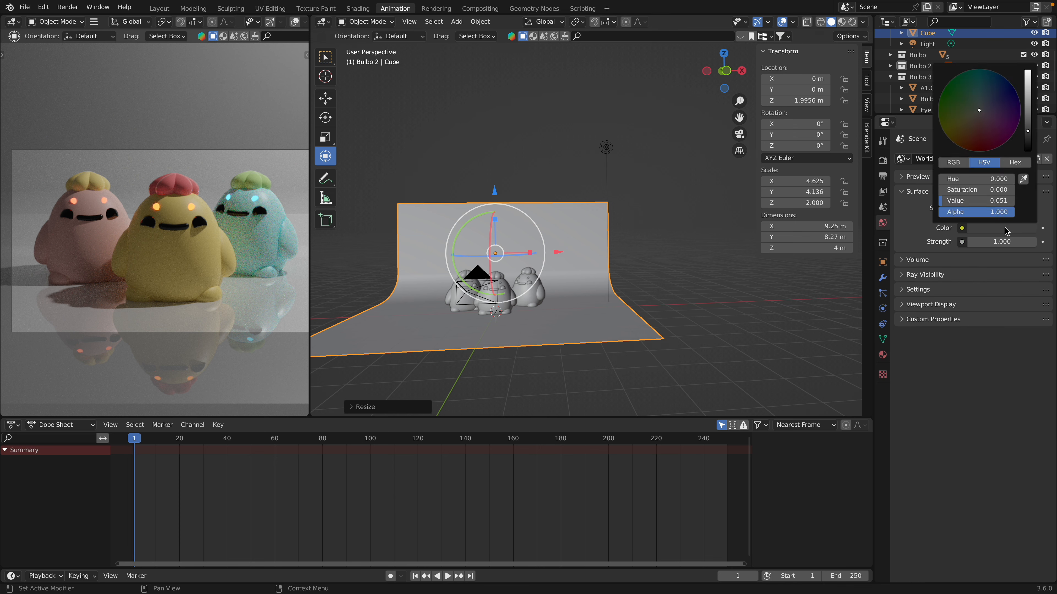
left_click_drag(1030, 131, 1028, 109)
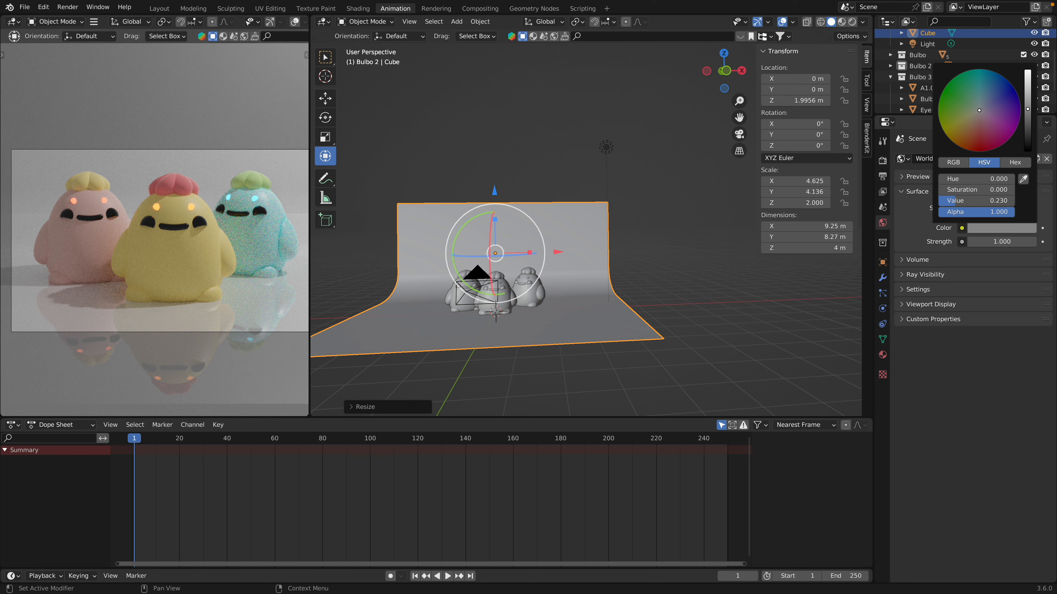
left_click(1034, 242)
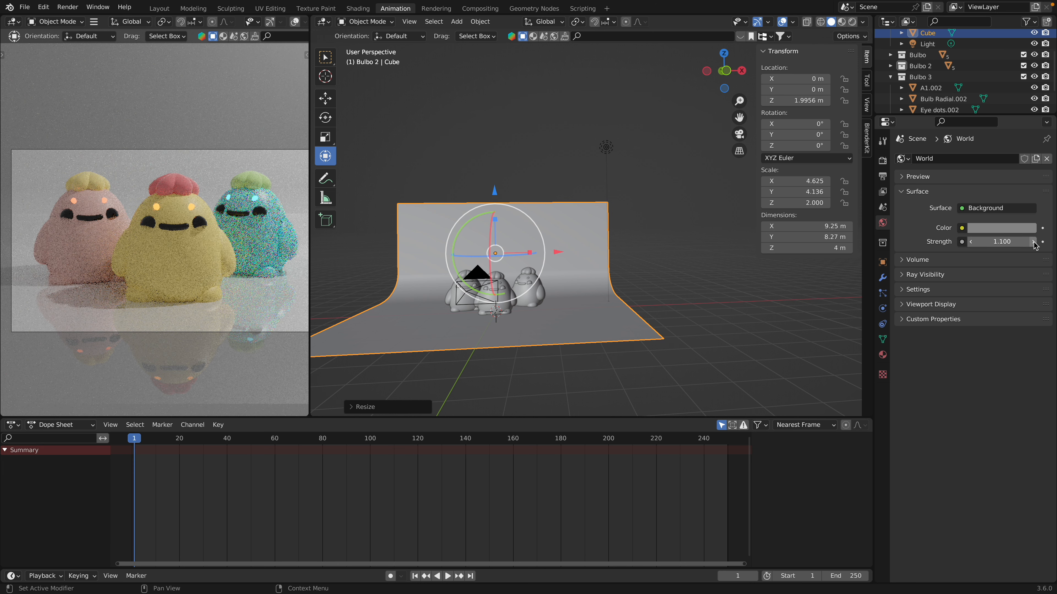
left_click(1033, 242)
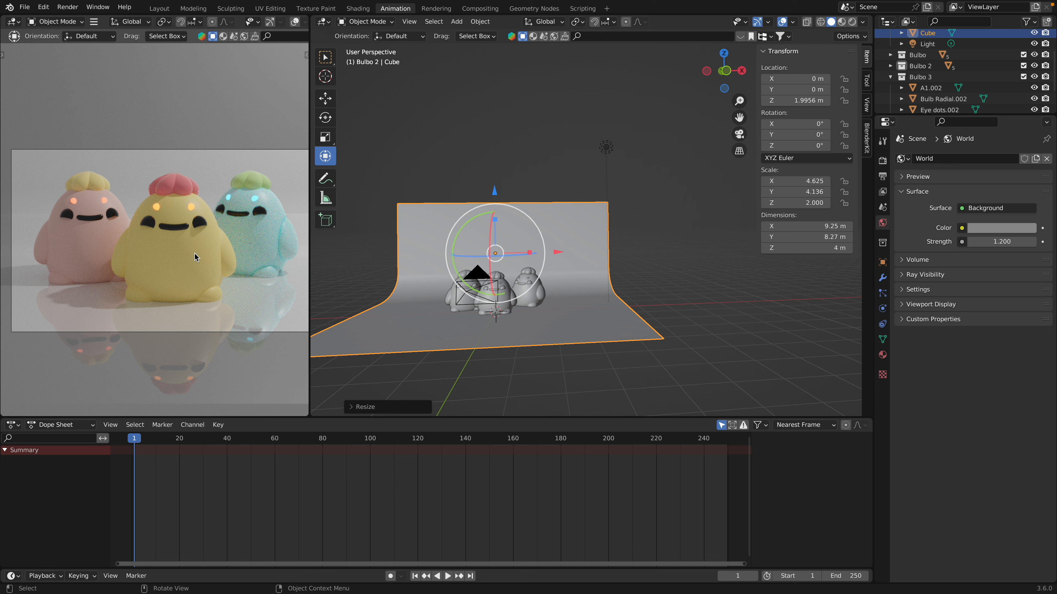
- Set the yellow body's second Subsurface Radius value to 0.200 and its Subsurface IOR to 1.665
left_click(207, 242)
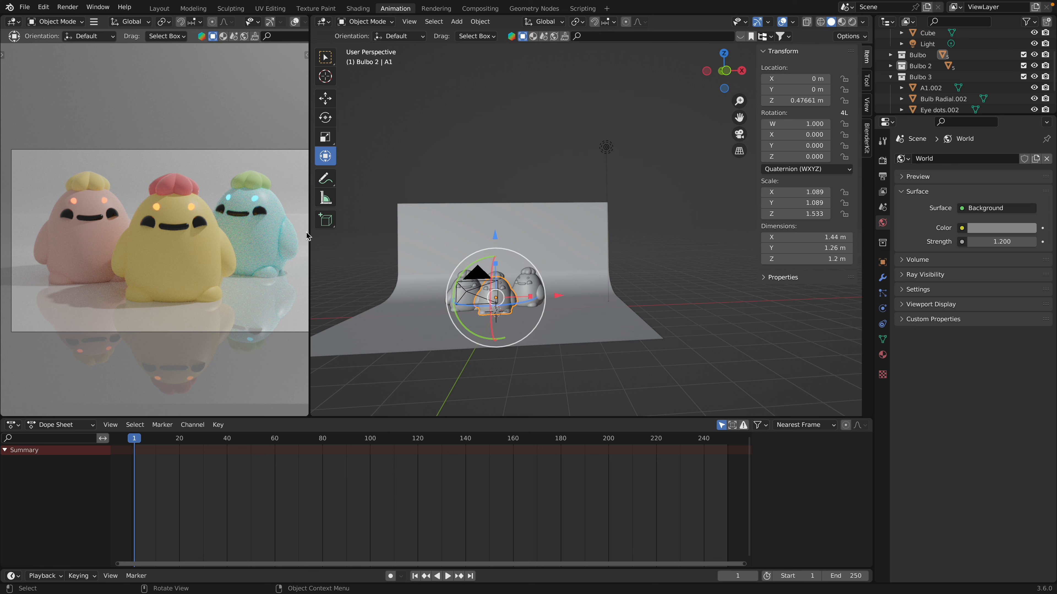
left_click(882, 354)
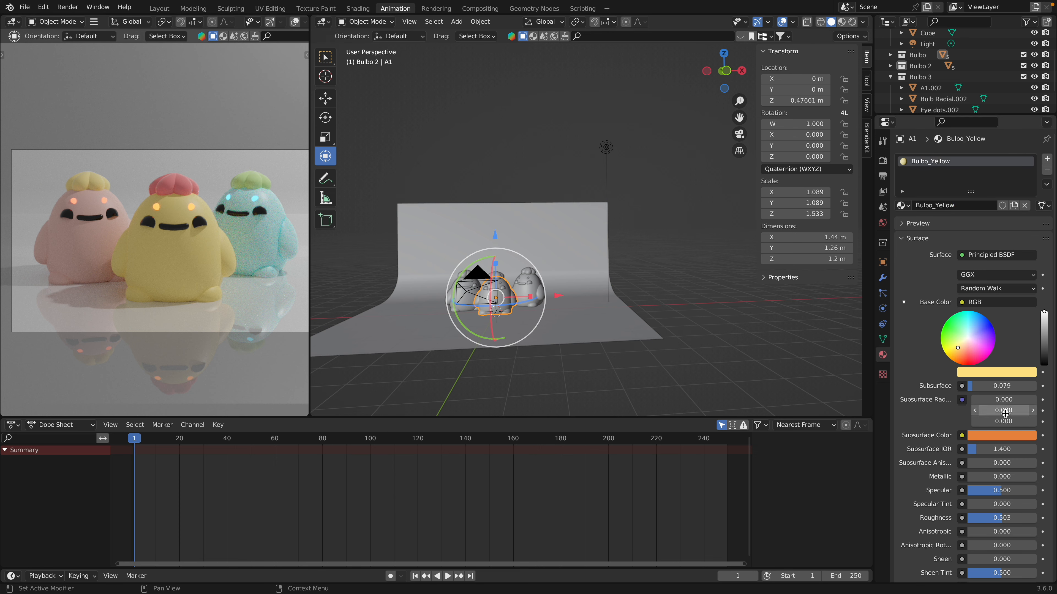
left_click_drag(997, 410, 997, 410)
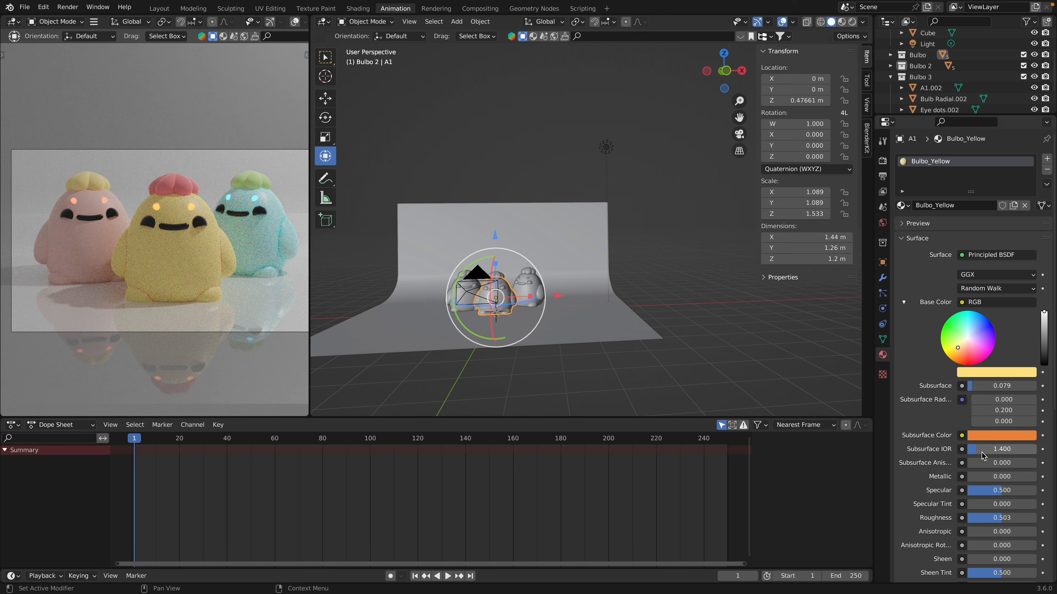
left_click_drag(977, 453, 1002, 452)
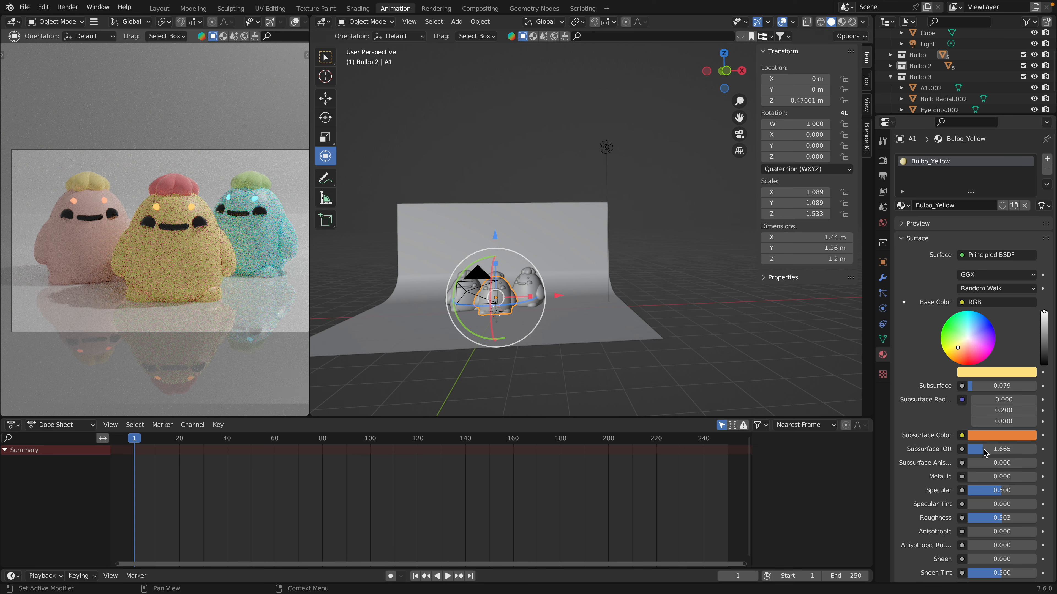
- Set the second and third Subsurface Radius values of the pink character's body material to 0.200
left_click(100, 244)
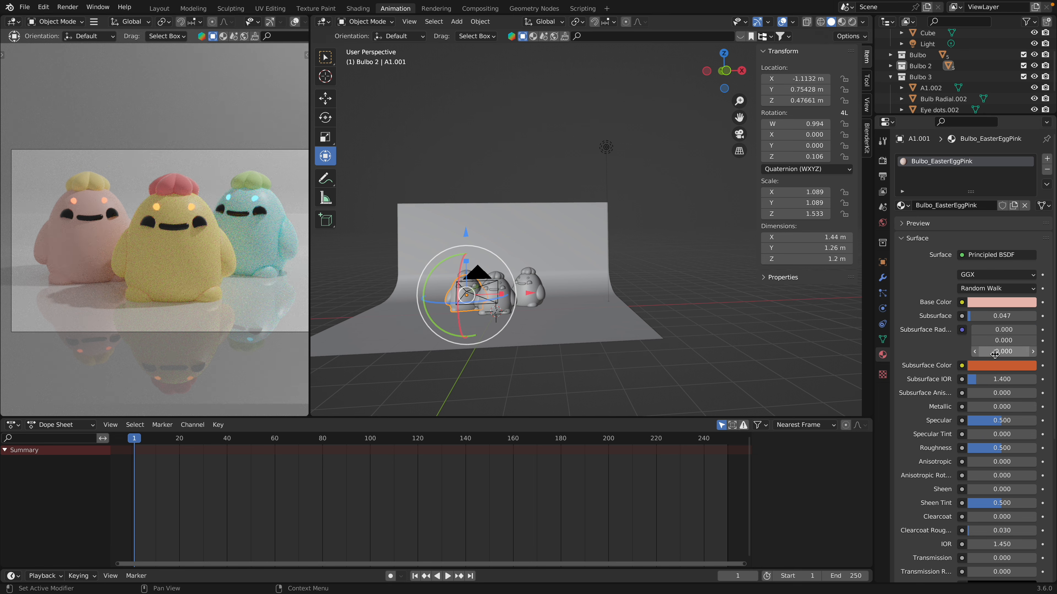
left_click_drag(995, 354, 1019, 351)
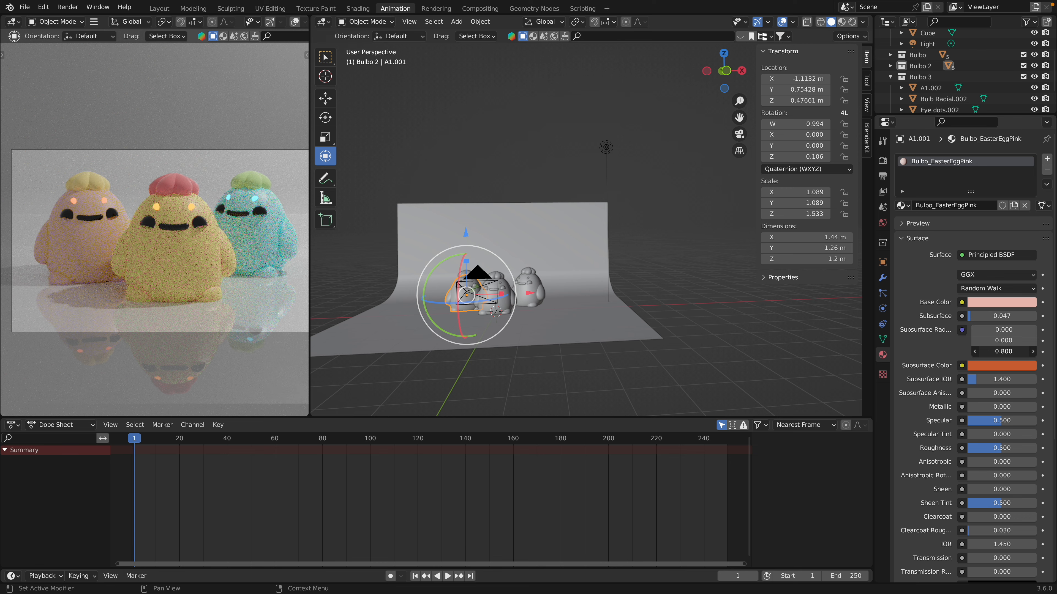
key("BackSpace")
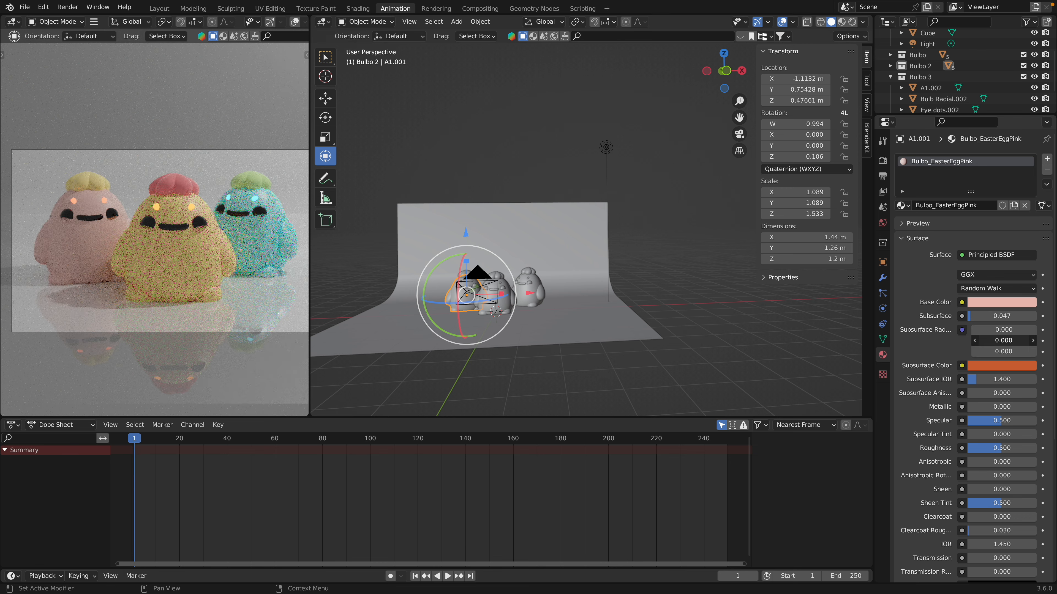
key("BackSpace")
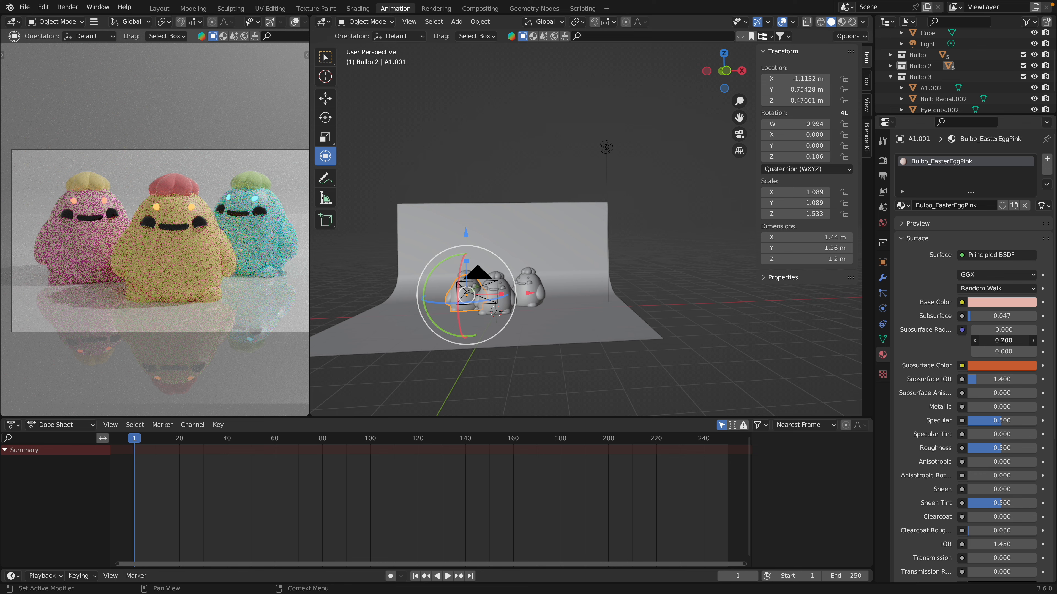
key("BackSpace")
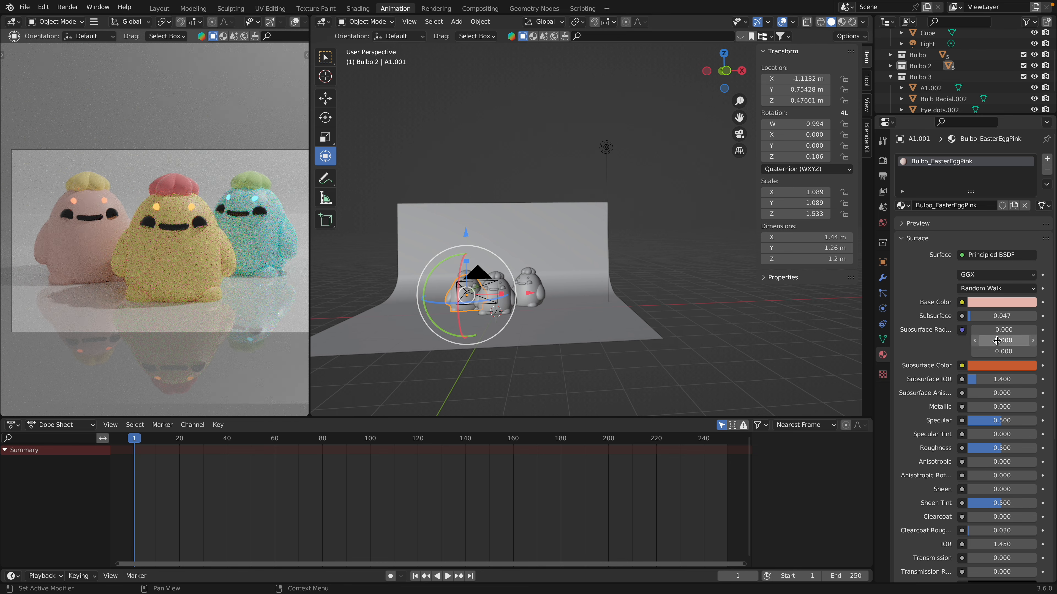
left_click(1033, 341)
left_click(1033, 340)
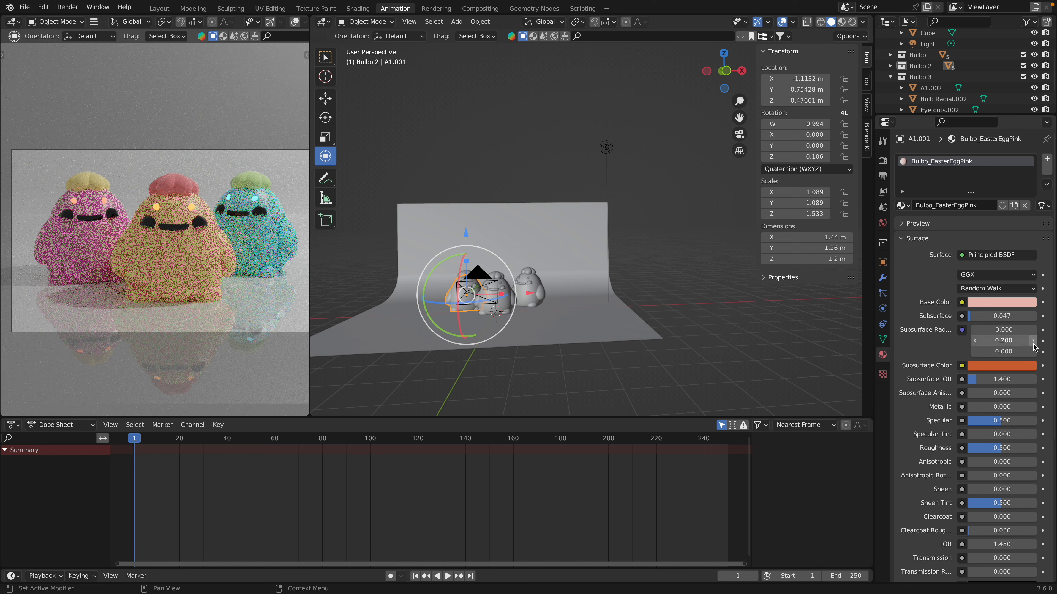
left_click(1033, 351)
left_click(1033, 352)
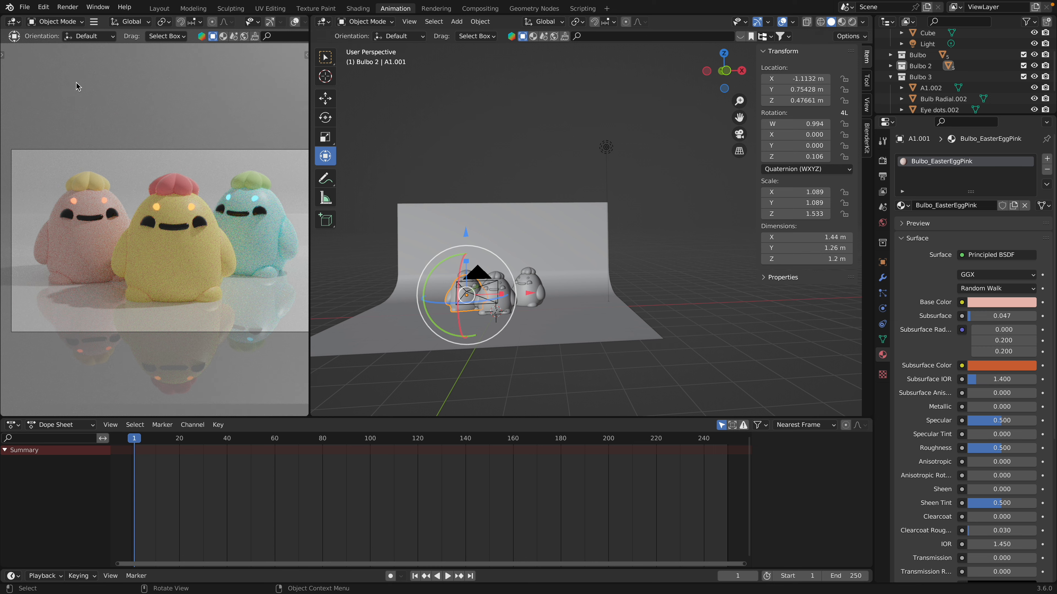
- Save the file and set the final render's Max Samples to 700
left_click(25, 7)
left_click(54, 81)
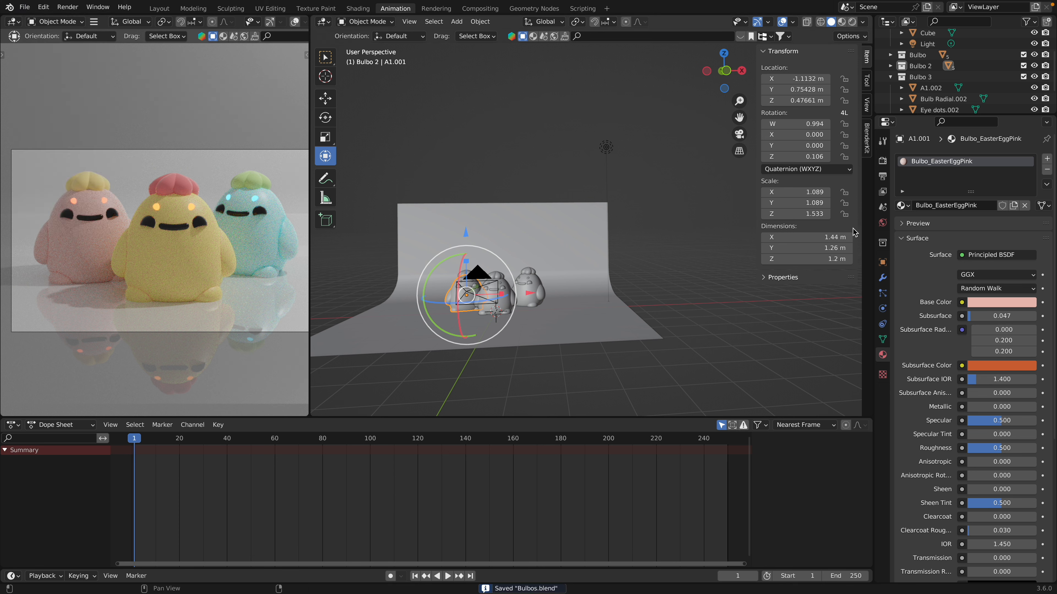
left_click(882, 160)
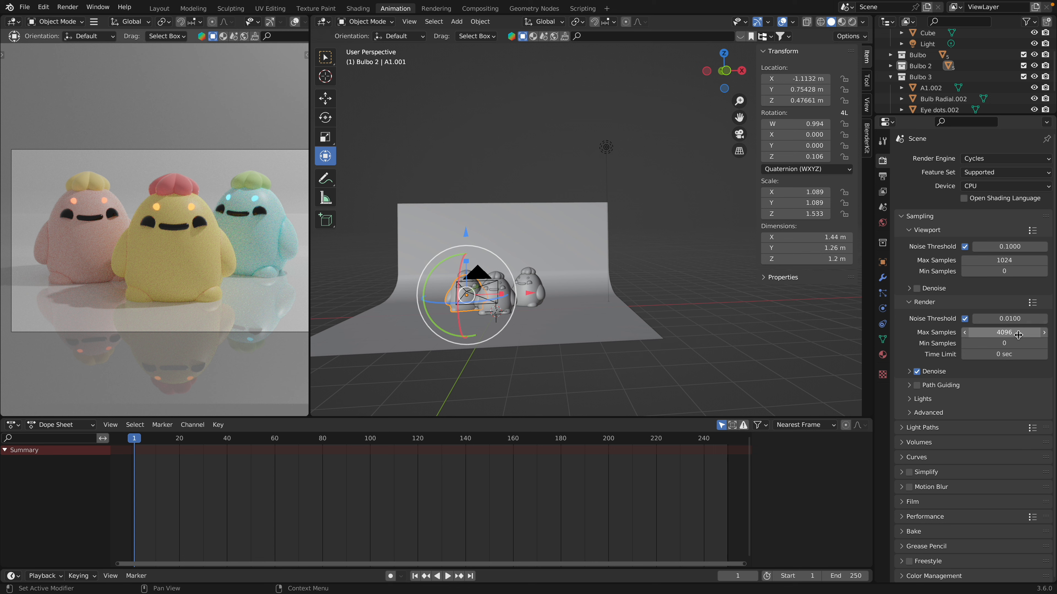
left_click(1006, 333)
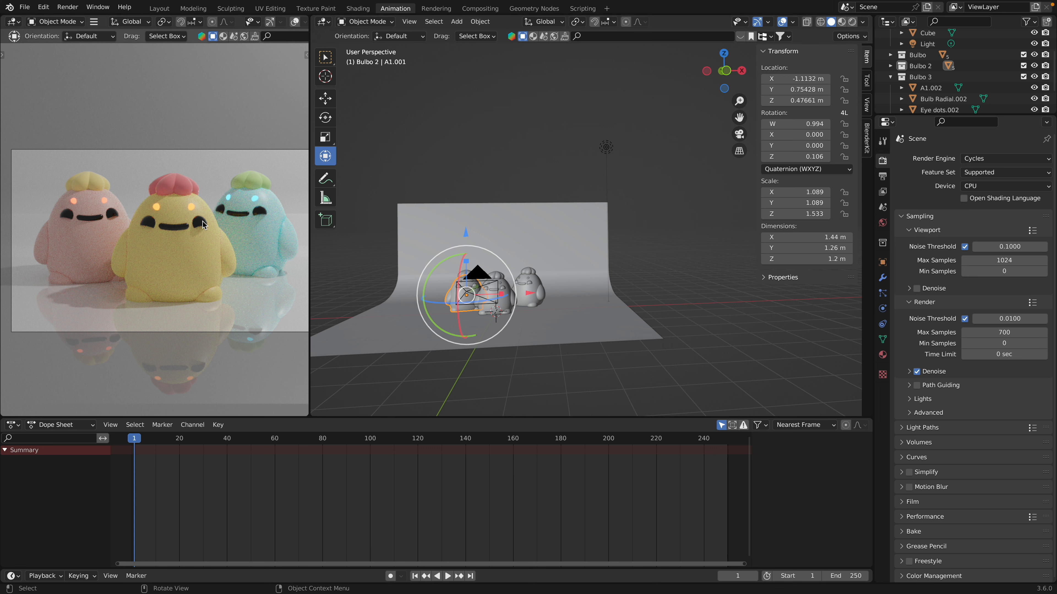
middle_click_drag(567, 299, 550, 293)
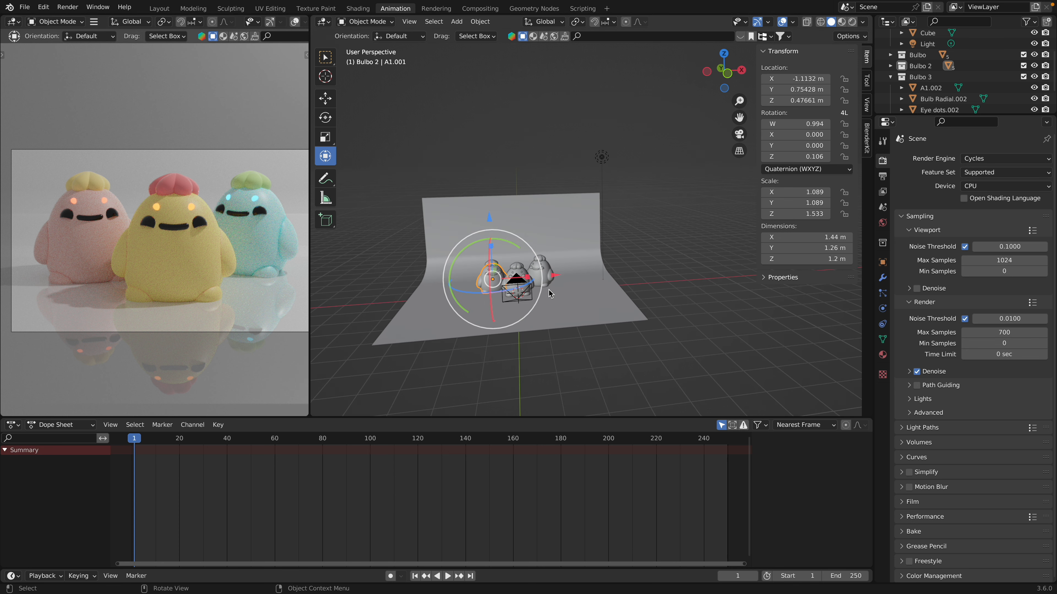
- Duplicate the scene's point light and move the copy down to Z about 3.69 m and along X to about 1.62 m
left_click(604, 158)
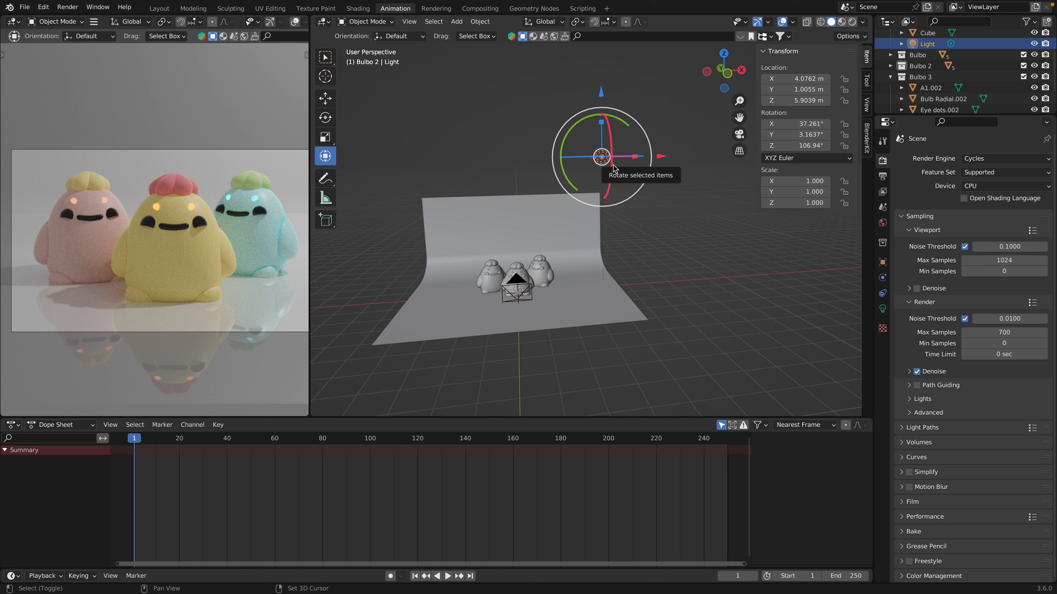
key("shift+d")
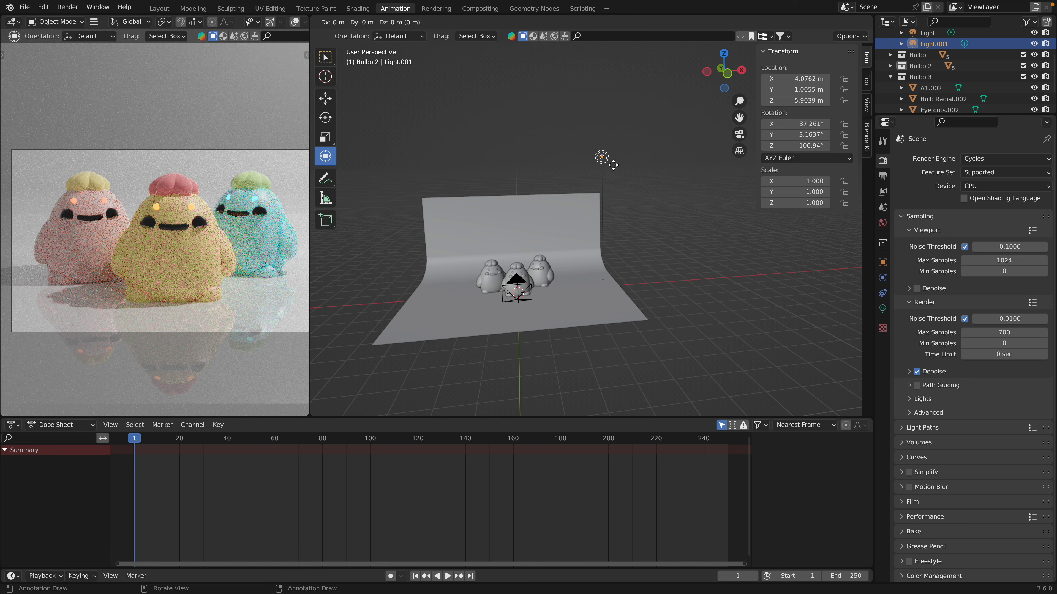
key("z")
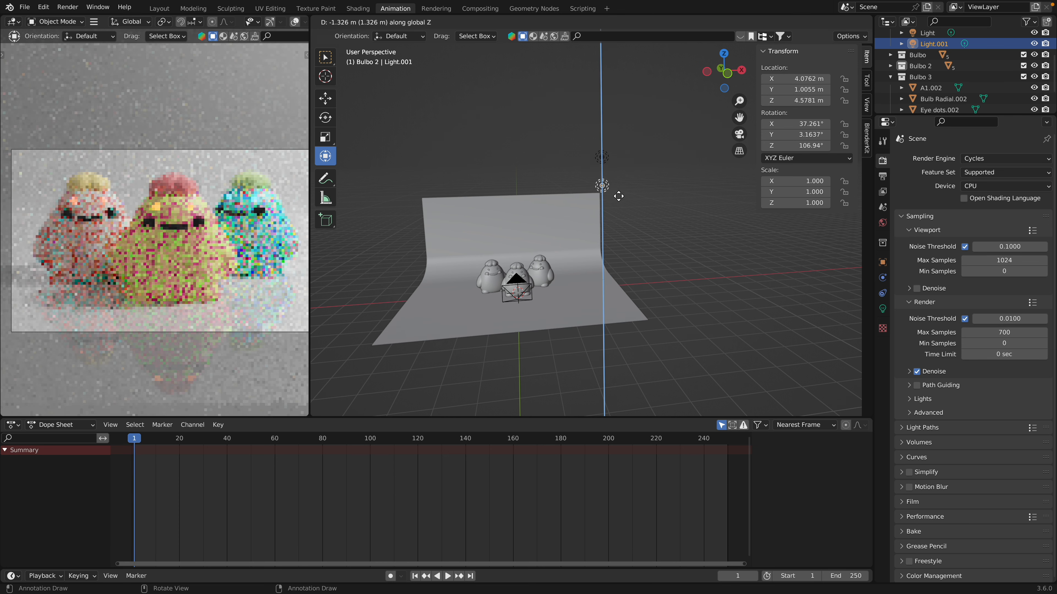
left_click(621, 213)
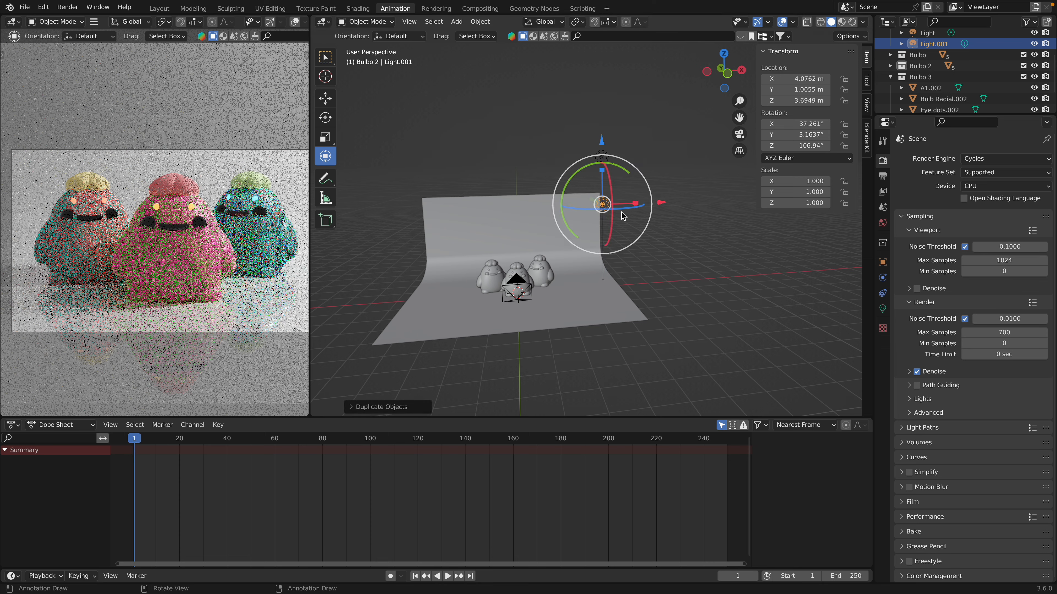
middle_click_drag(621, 213, 633, 210)
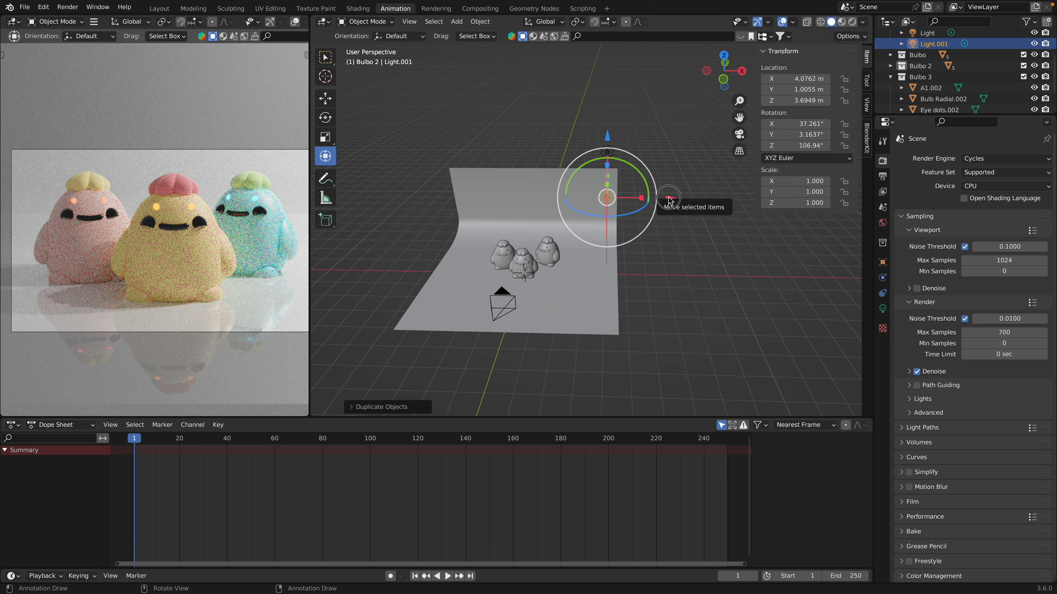
left_click_drag(668, 198, 603, 197)
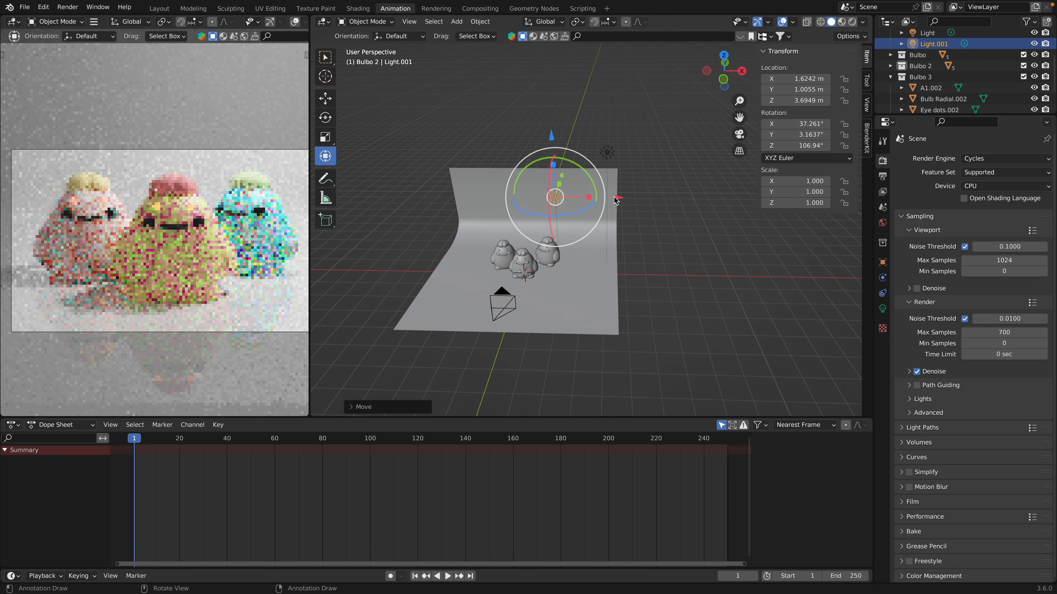
- Change the duplicated light to an Area light and tilt it towards the characters, to about 24.4°, 6.9° and 105.8° rotation
middle_click_drag(607, 199, 811, 283)
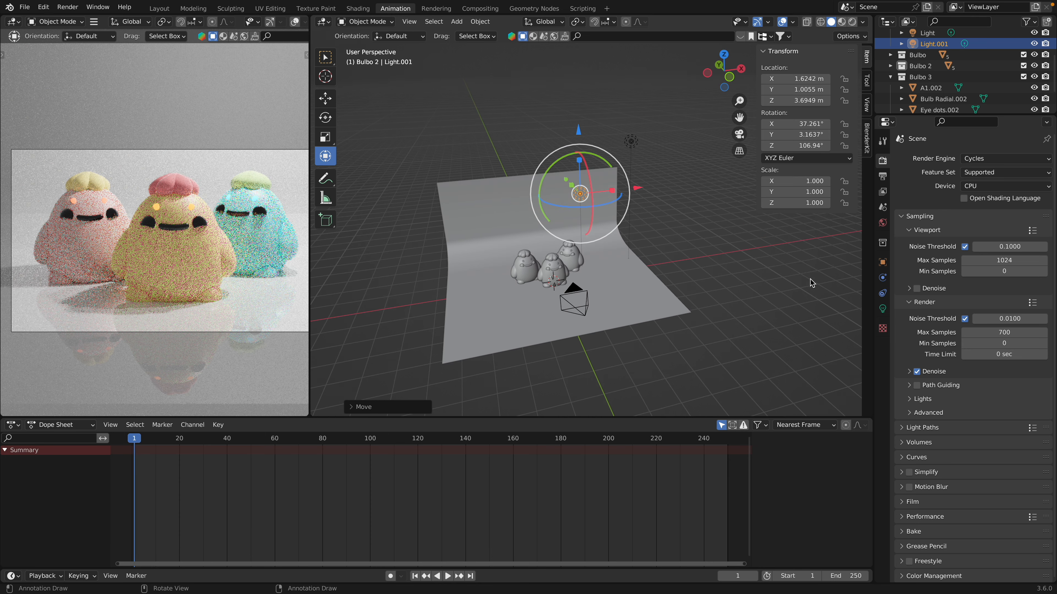
left_click(882, 309)
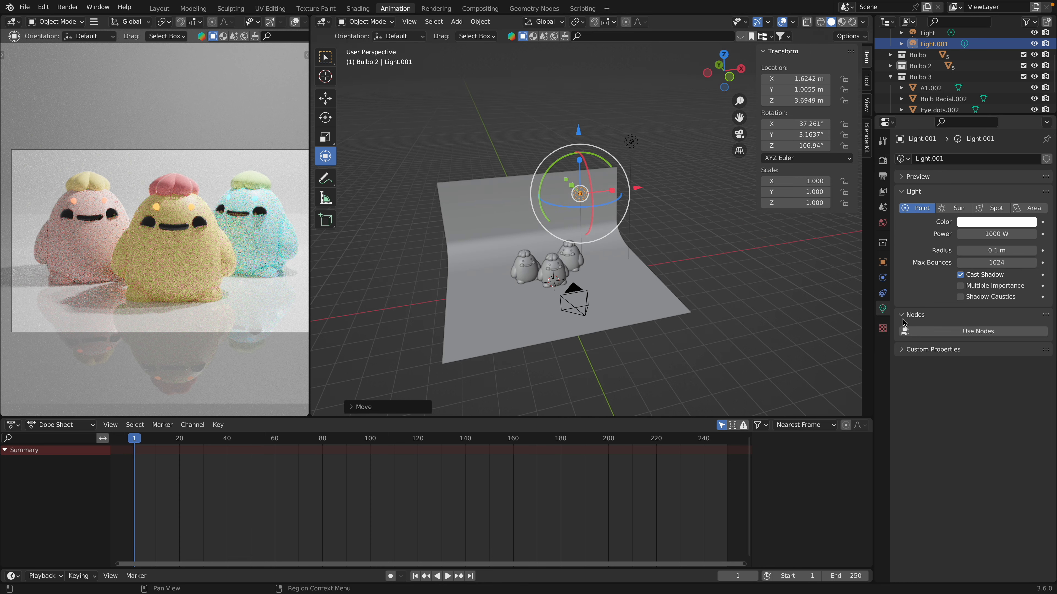
left_click(1030, 210)
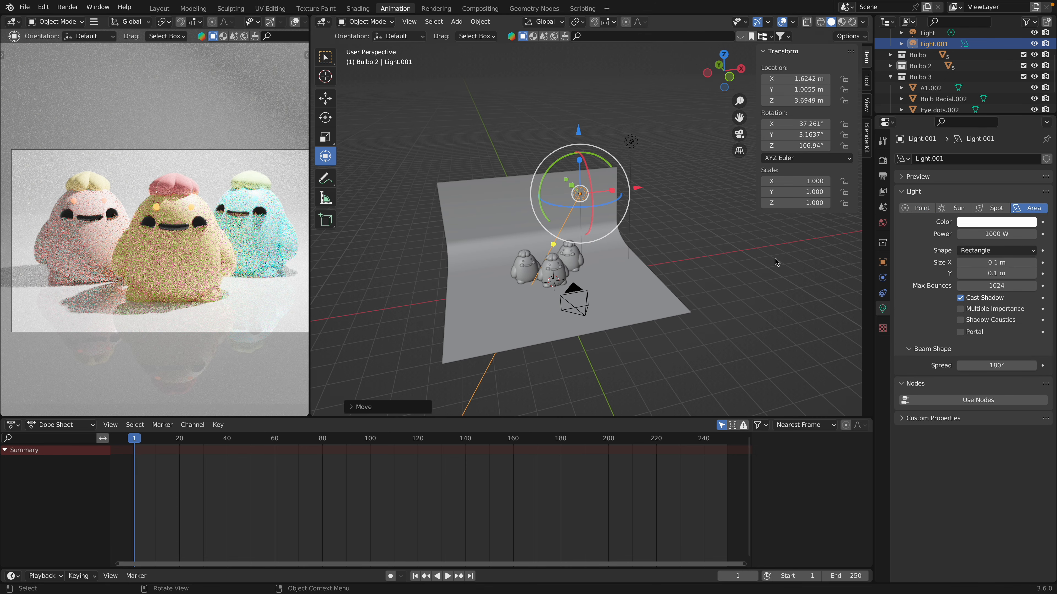
middle_click_drag(814, 261, 668, 196)
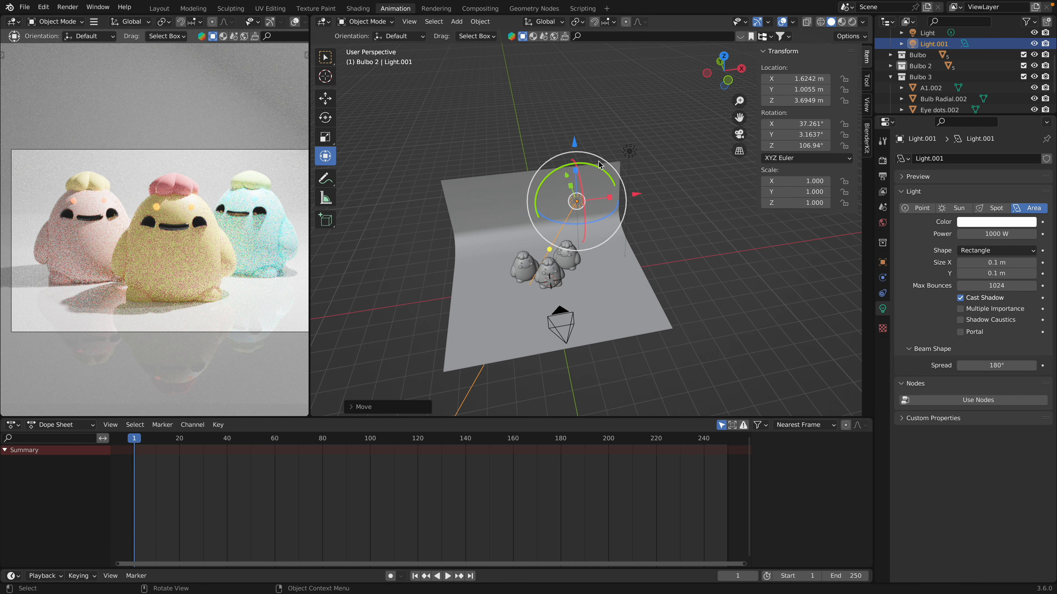
left_click_drag(600, 165, 582, 169)
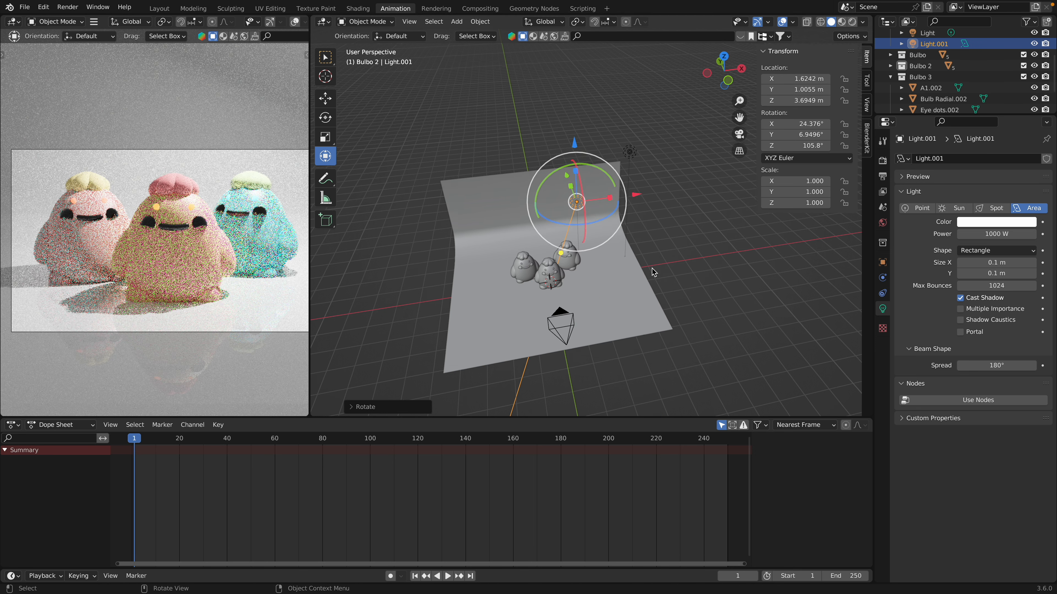
- Give the area light a Disk shape with a Size of 4.68 m
mouse_move(654, 273)
middle_mouse_down()
mouse_move(649, 254)
mouse_move(659, 260)
mouse_move(658, 287)
mouse_move(654, 273)
middle_mouse_up()
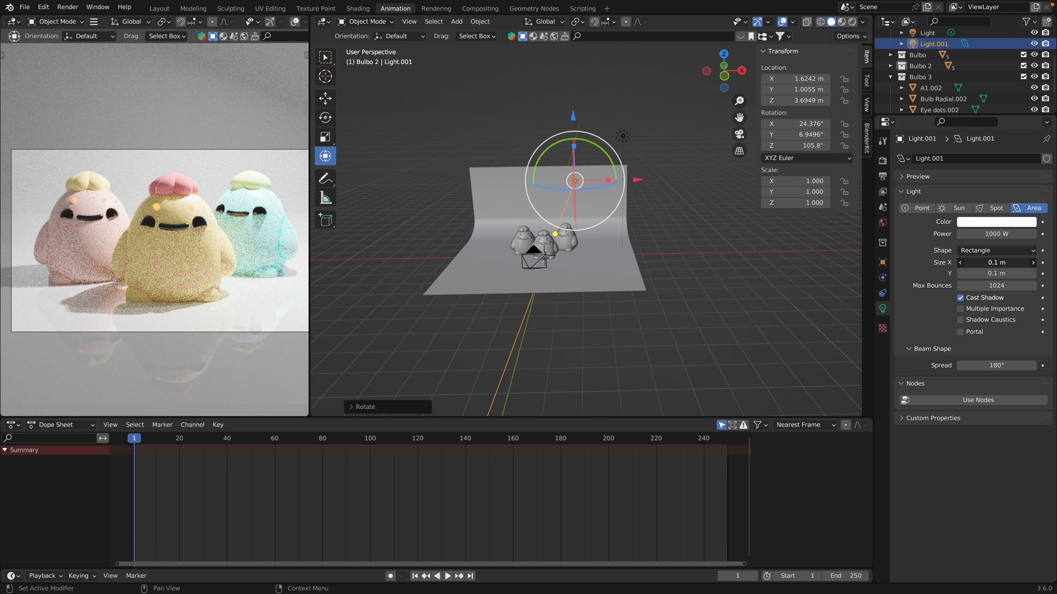
left_click_drag(996, 262, 1015, 262)
left_click(1023, 253)
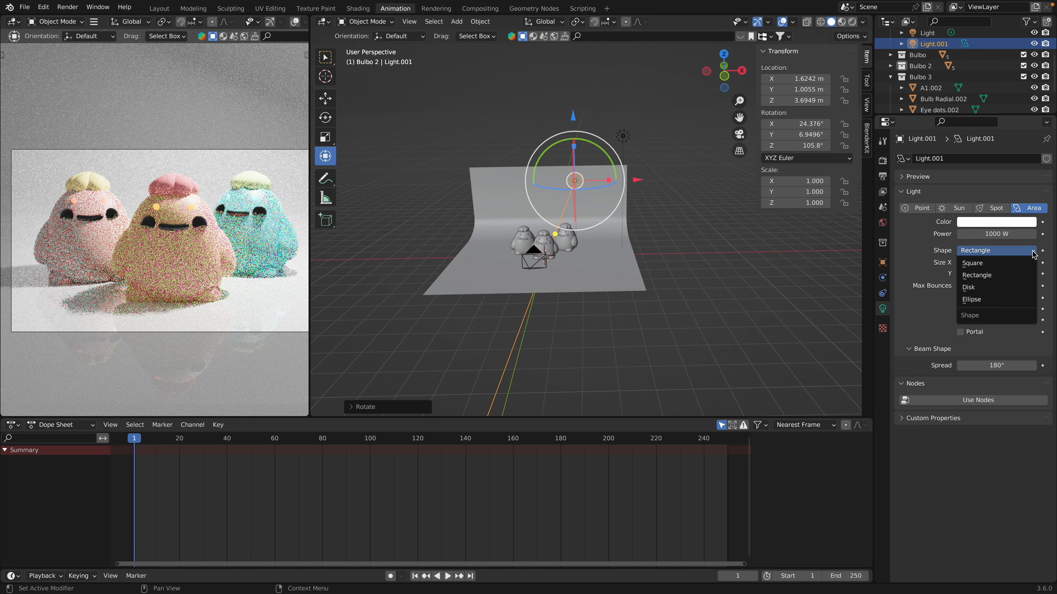
left_click(1004, 294)
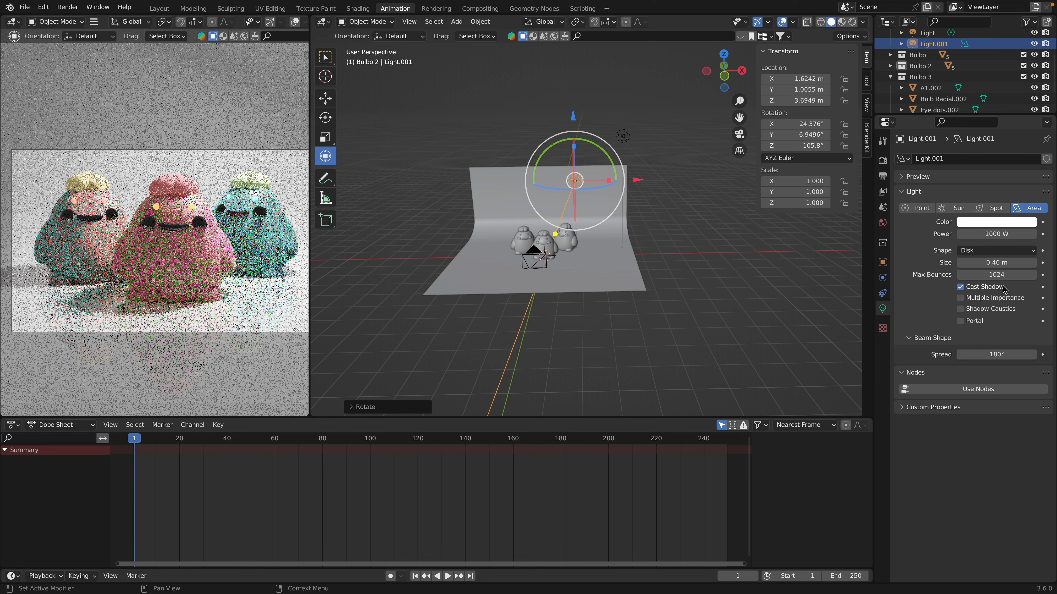
mouse_move(986, 264)
left_mouse_down()
mouse_move(1044, 262)
mouse_move(1007, 263)
left_mouse_up()
- Move the disk light along Y to about 0.32 m and set its Power to 150 W
middle_click_drag(565, 153, 563, 196, "shift")
scroll(563, 195, "up", 3)
scroll(563, 195, "up", 2)
scroll(563, 196, "up", 2, "shift")
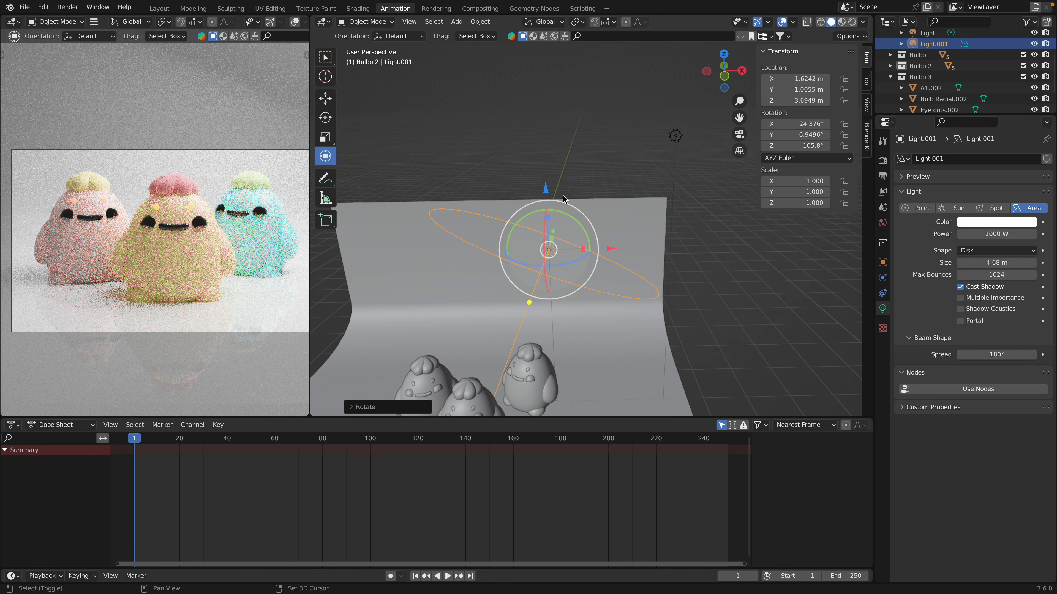
scroll(563, 195, "down", 5, "shift")
scroll(563, 196, "up", 2)
scroll(563, 195, "up", 3)
scroll(563, 196, "down", 3)
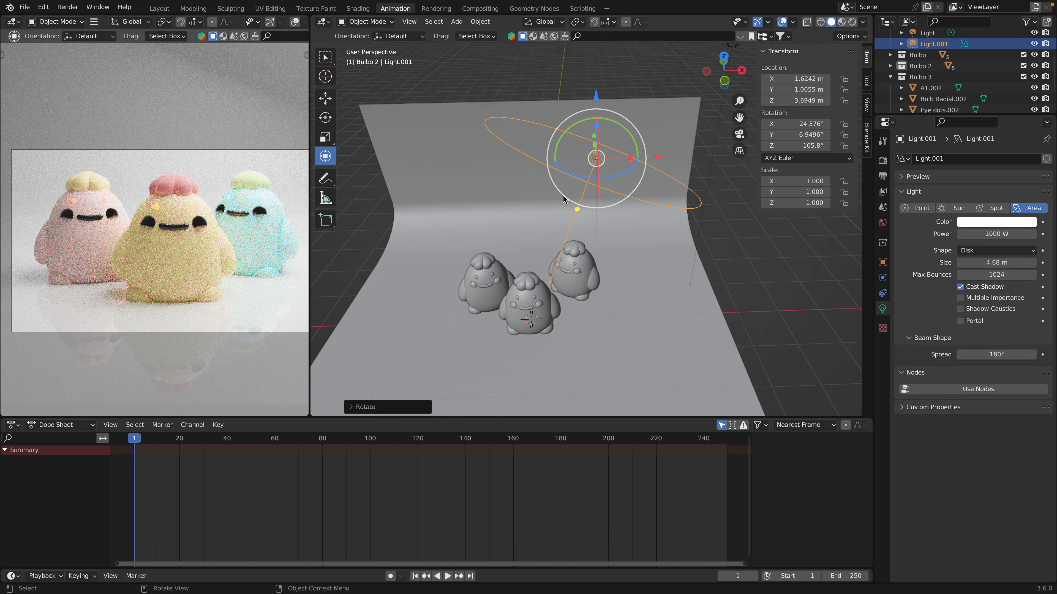
scroll(562, 195, "up", 2)
middle_click_drag(602, 158, 629, 151)
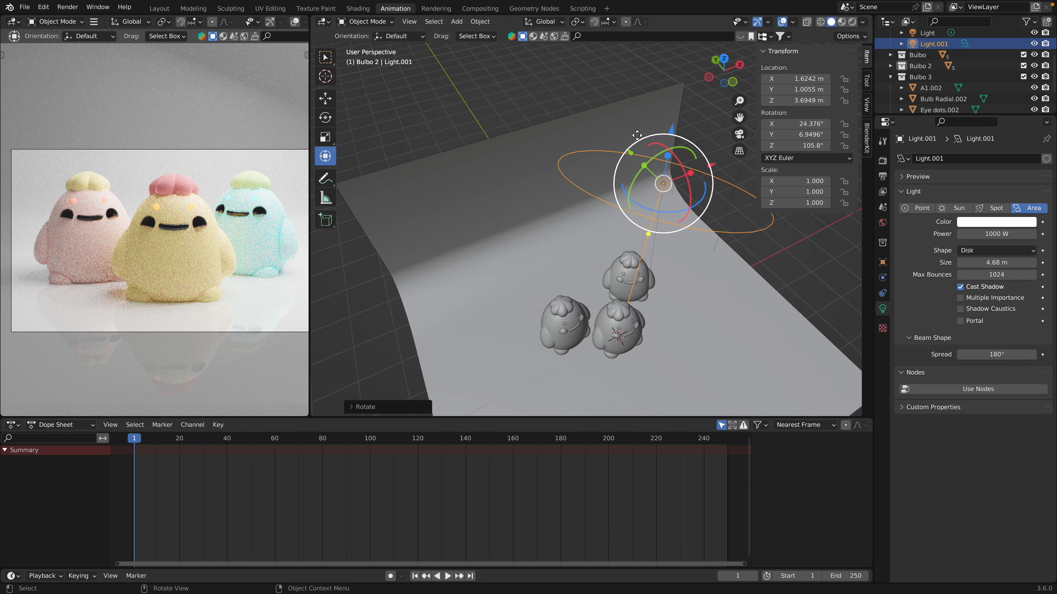
left_click_drag(632, 153, 652, 172)
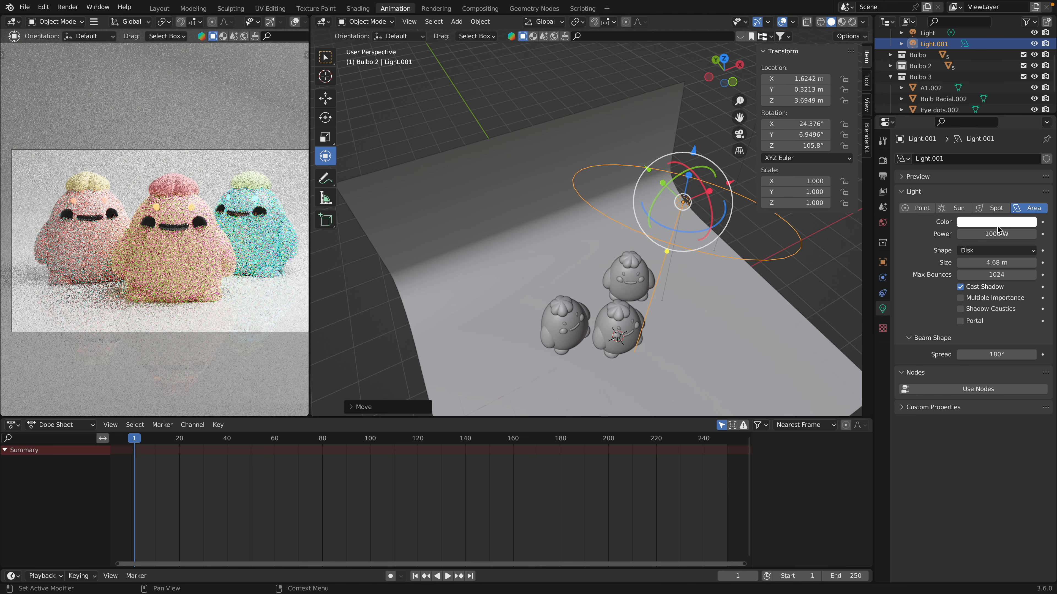
left_click(997, 234)
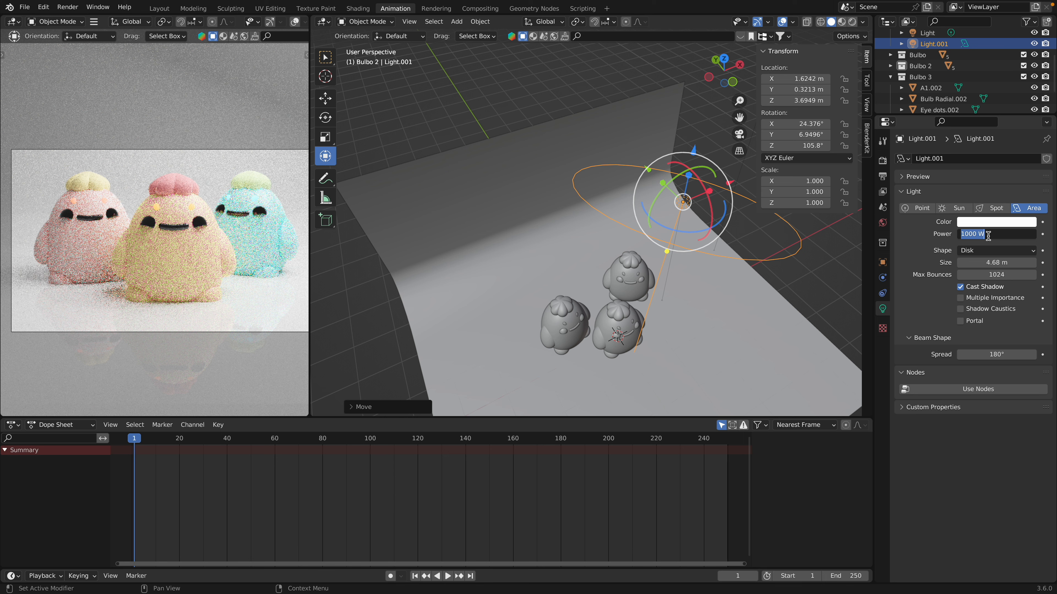
type("3")
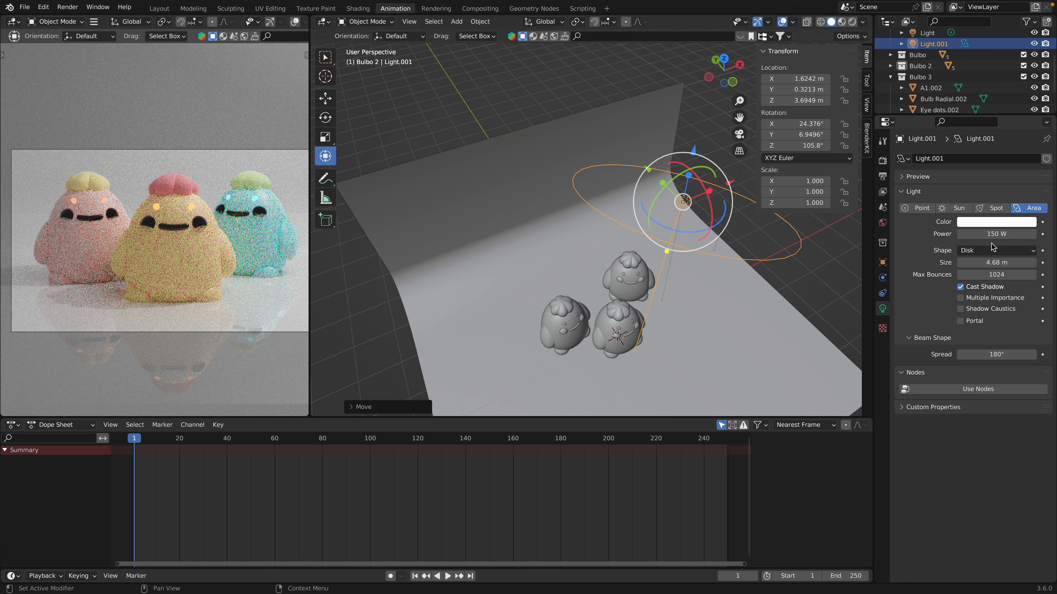
- Rotate the disk light above the characters to about 22.0° X, -1.4° Y and 105.7° Z
middle_click_drag(852, 245, 799, 254)
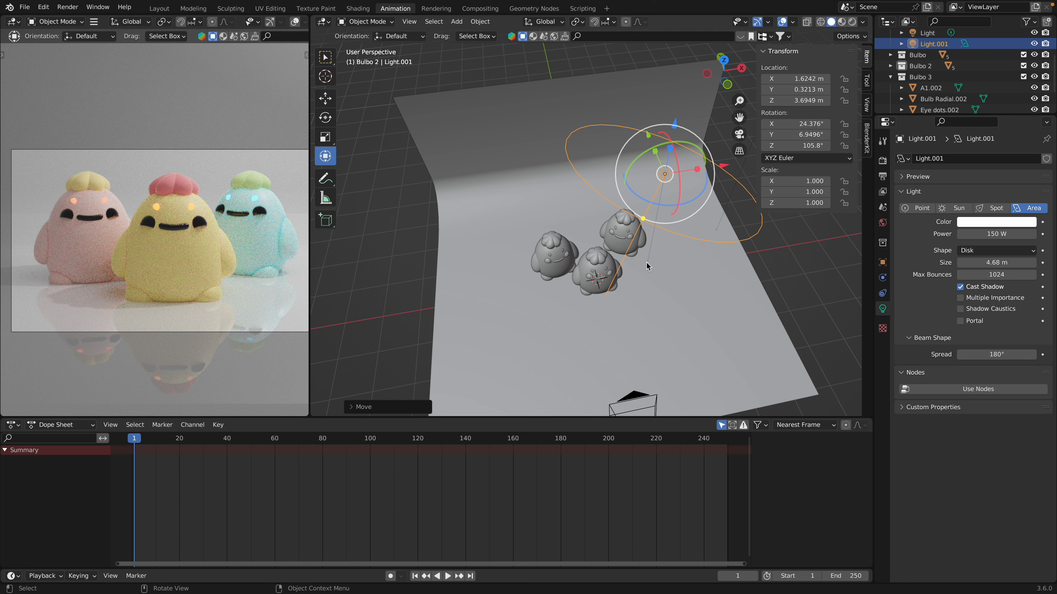
middle_click_drag(645, 262, 574, 267)
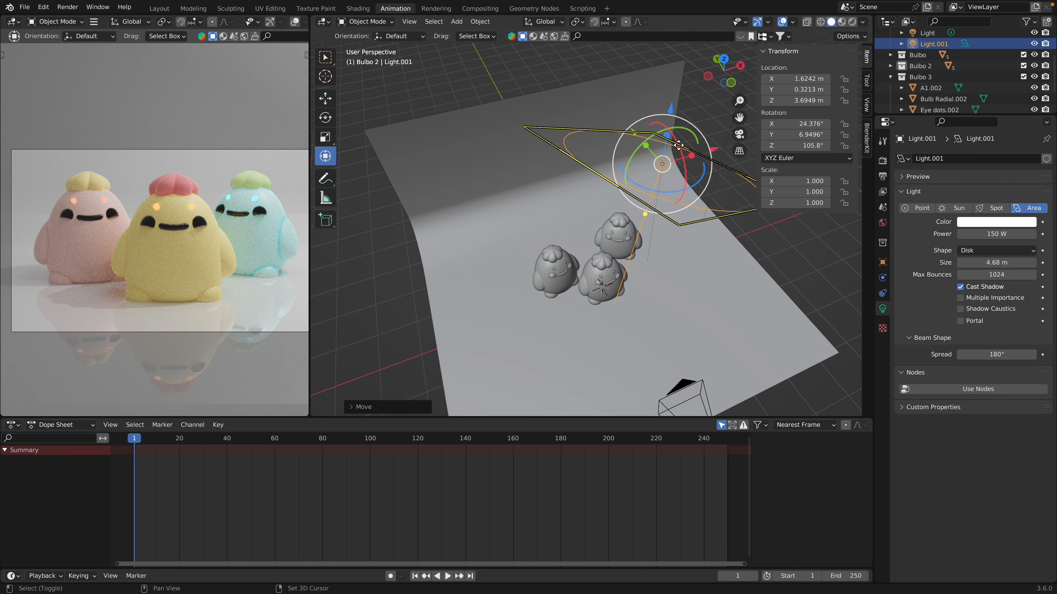
middle_click_drag(678, 145, 636, 153)
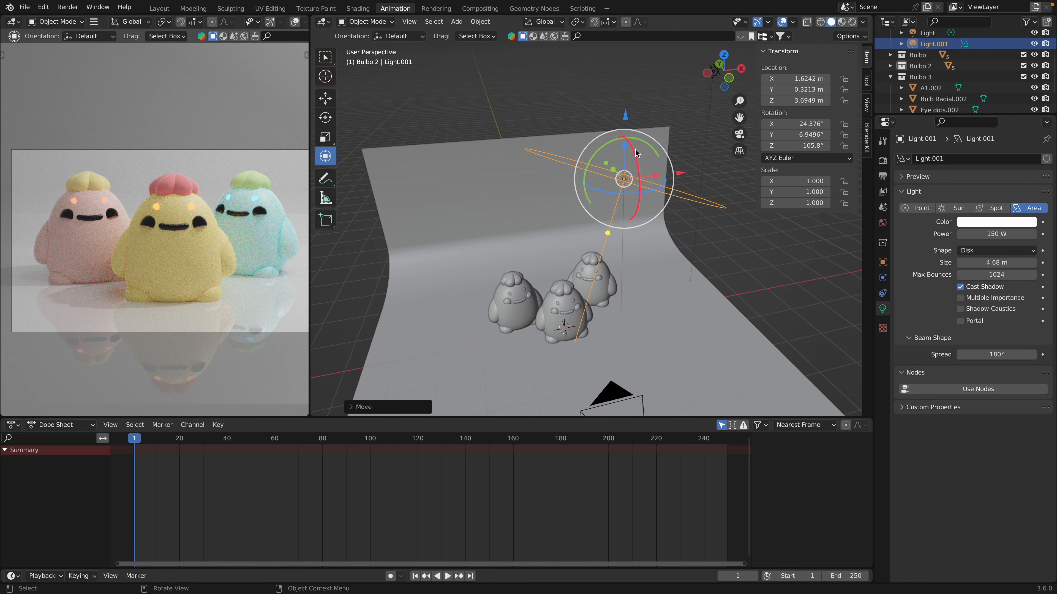
left_click_drag(636, 153, 609, 146)
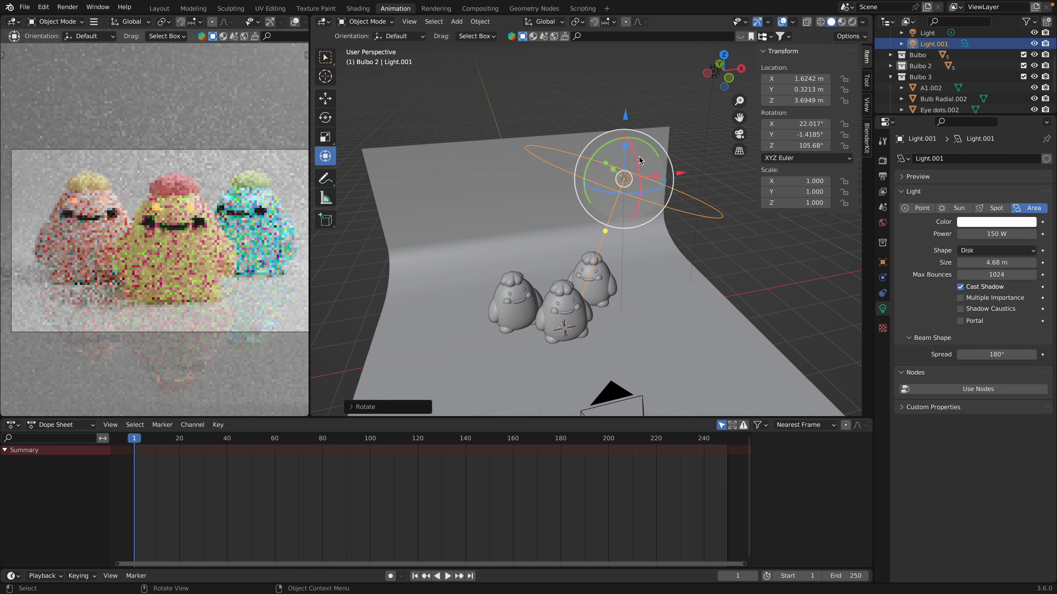
left_click(608, 146)
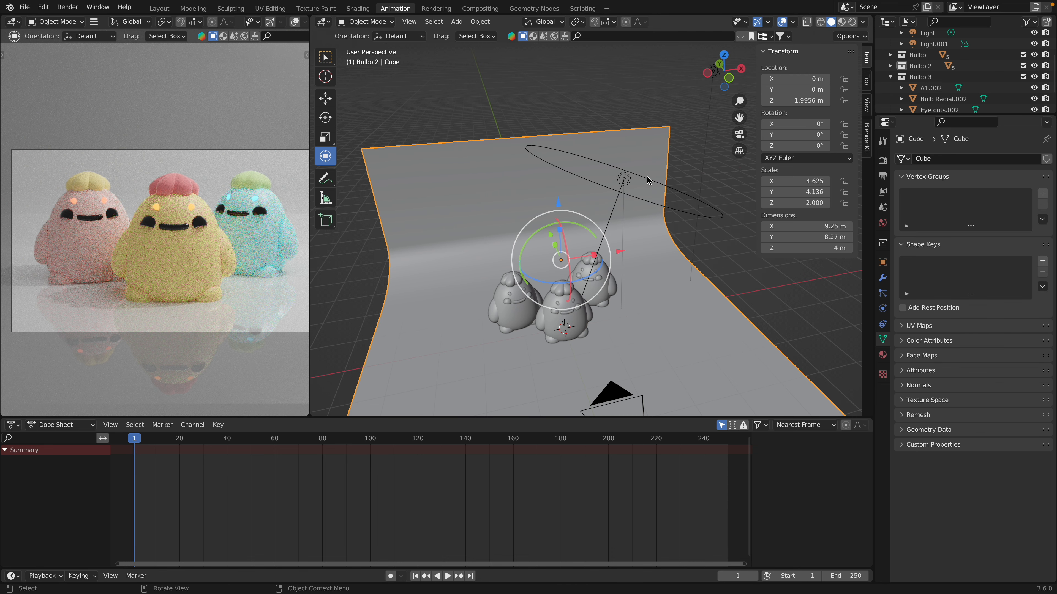
- Reposition the disk light to about 1.83 m on X and 0.52 m on Y
left_click(629, 178)
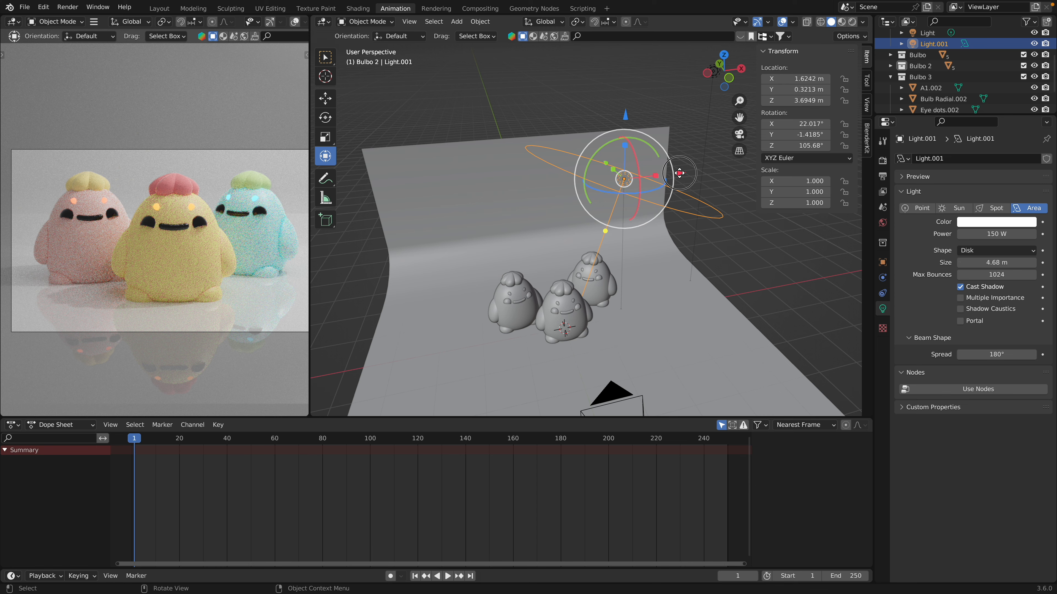
mouse_move(680, 173)
left_mouse_down()
mouse_move(721, 170)
mouse_move(694, 175)
left_mouse_up()
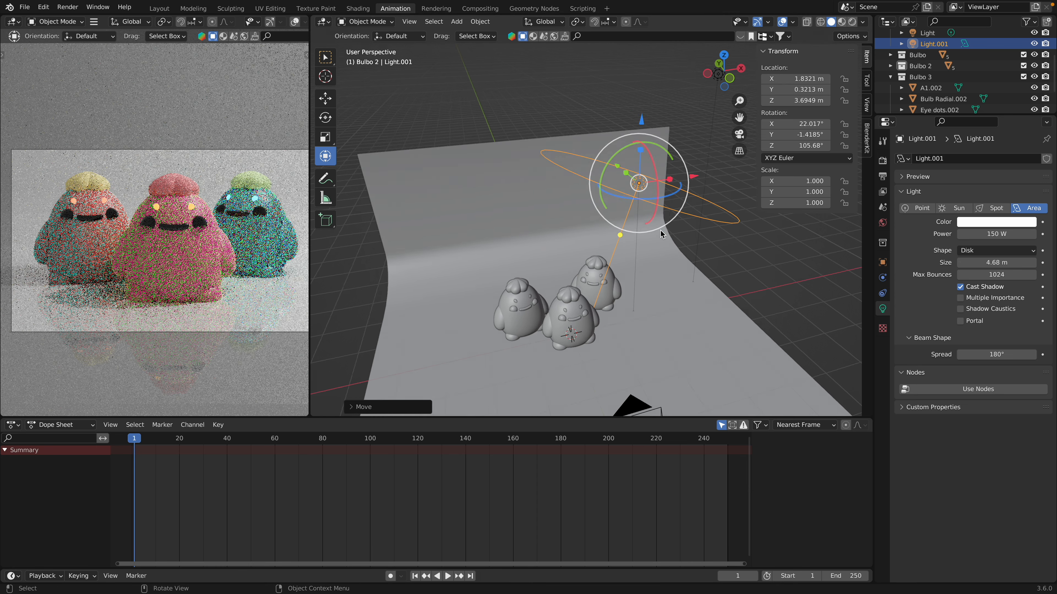
middle_click_drag(660, 229, 657, 225)
mouse_move(649, 217)
left_mouse_down()
mouse_move(728, 271)
mouse_move(599, 201)
mouse_move(634, 230)
left_mouse_up()
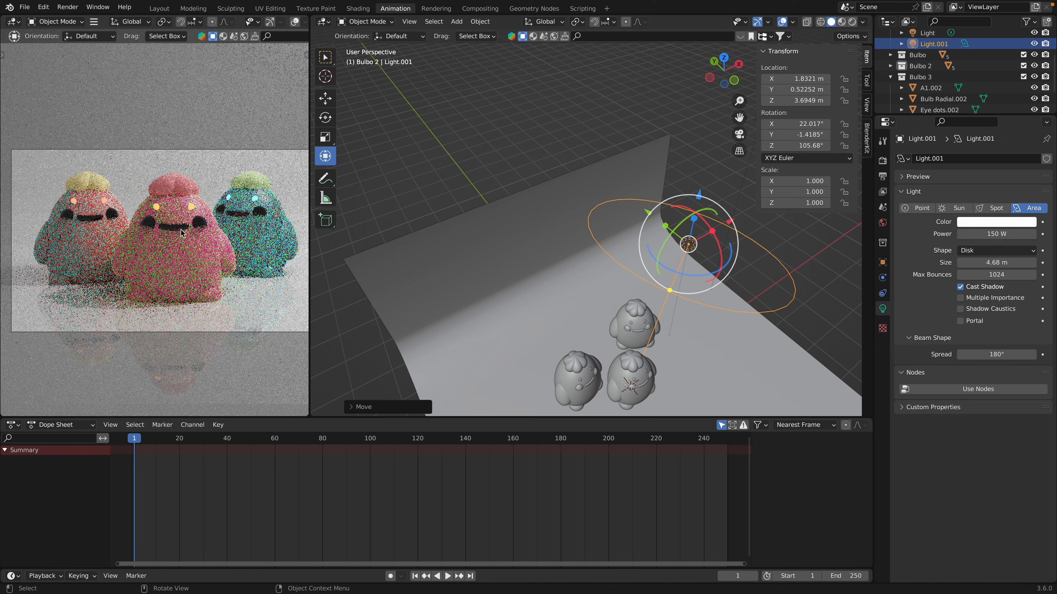
- Raise the disk light to Z about 4.19 m and shift it along X to about 0.69 m, above the characters
scroll(182, 230, "up", 6)
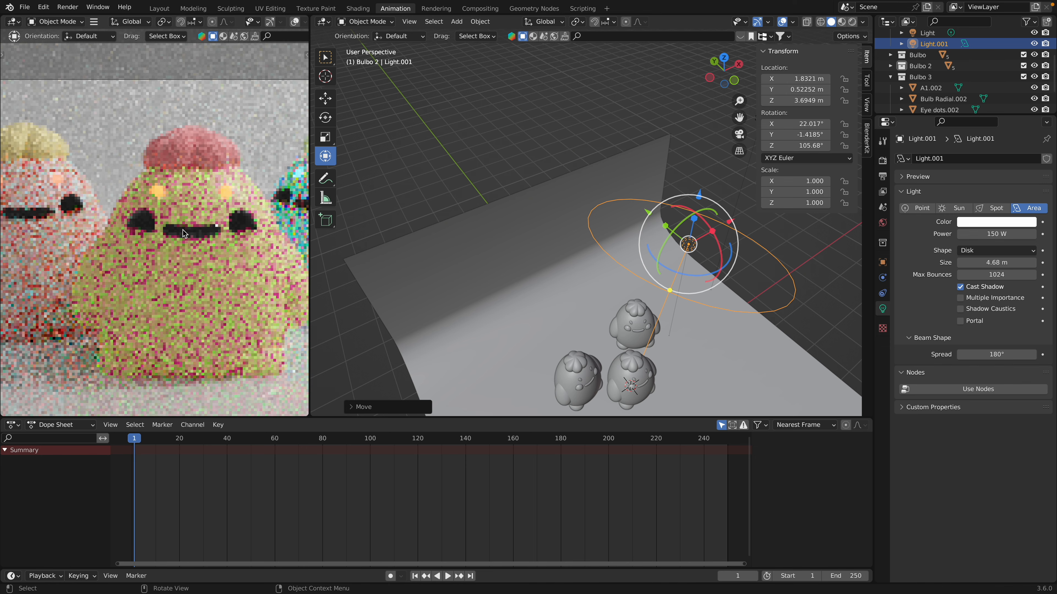
scroll(183, 230, "up", 3)
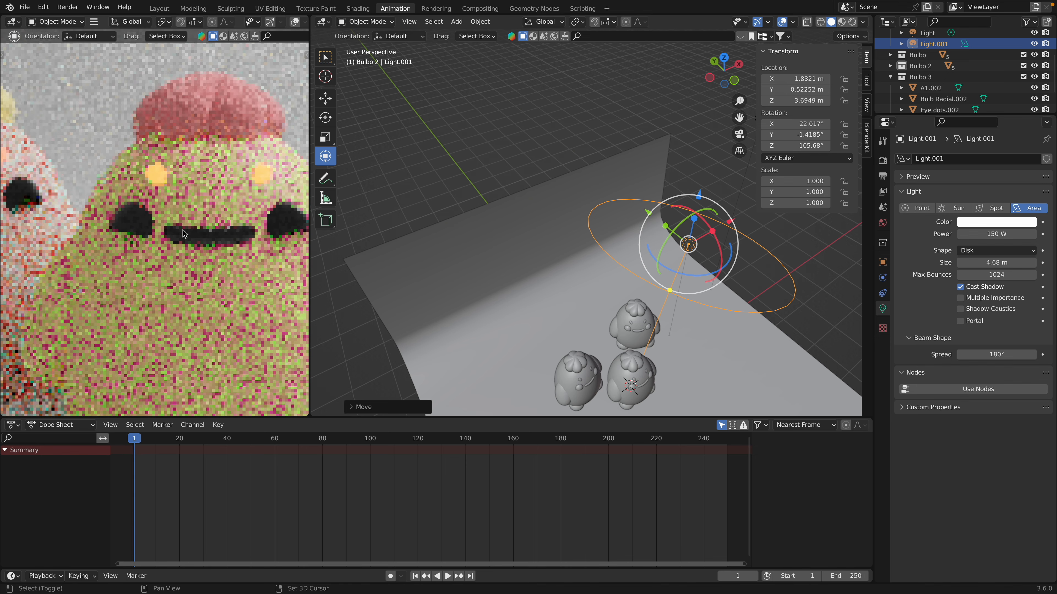
scroll(183, 230, "right", 2, "shift")
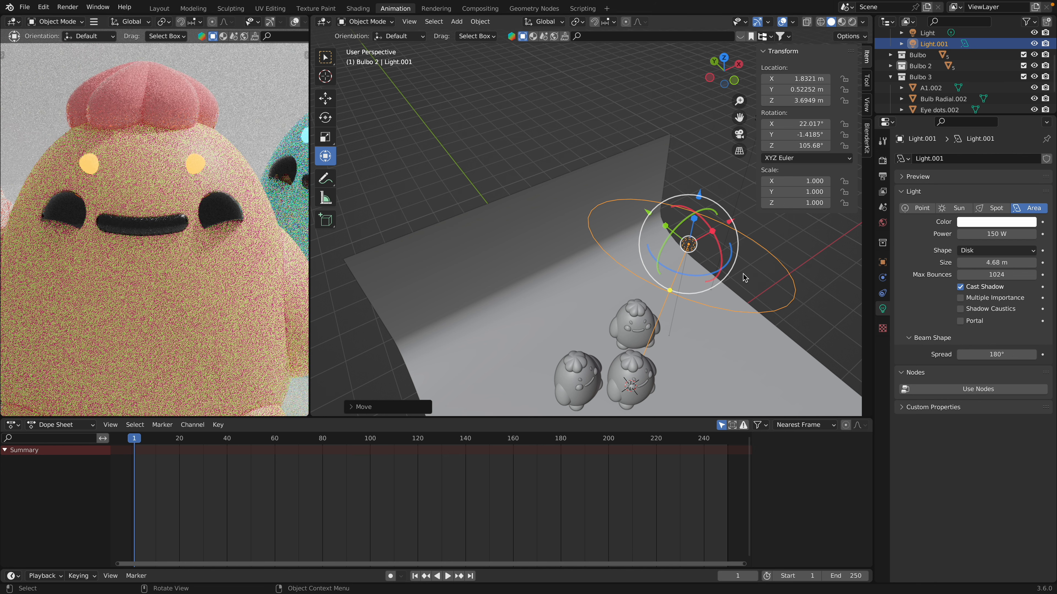
scroll(742, 274, "right", 5)
scroll(742, 274, "right", 5)
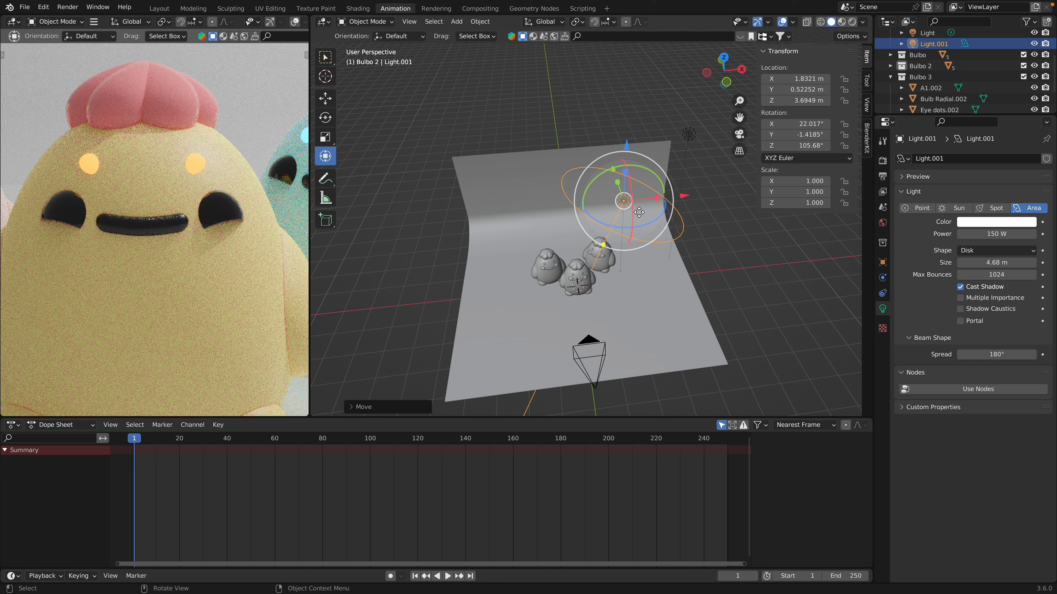
left_click_drag(627, 149, 632, 125)
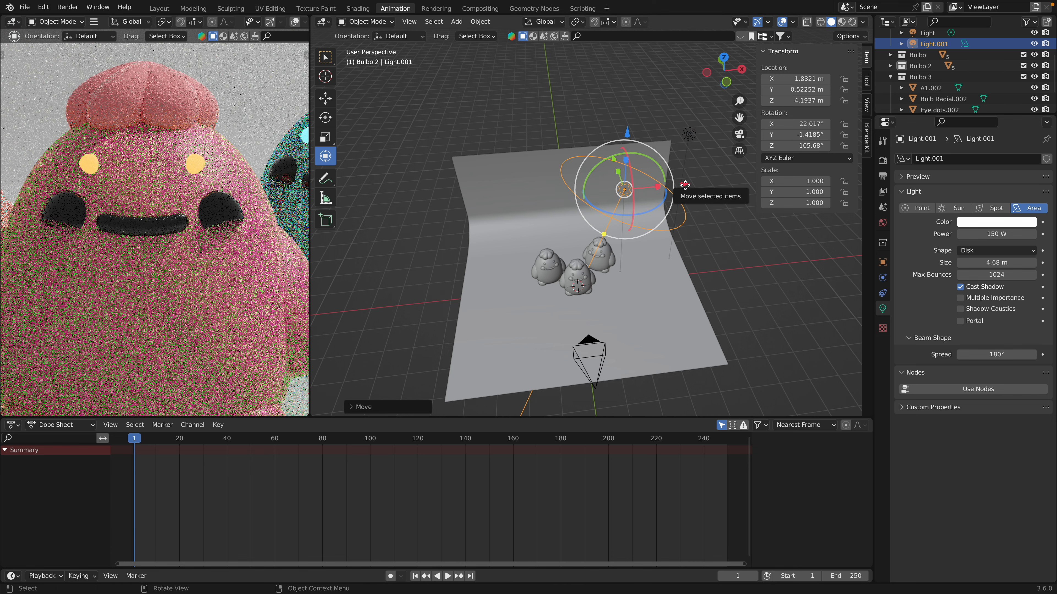
left_click_drag(684, 189, 651, 212)
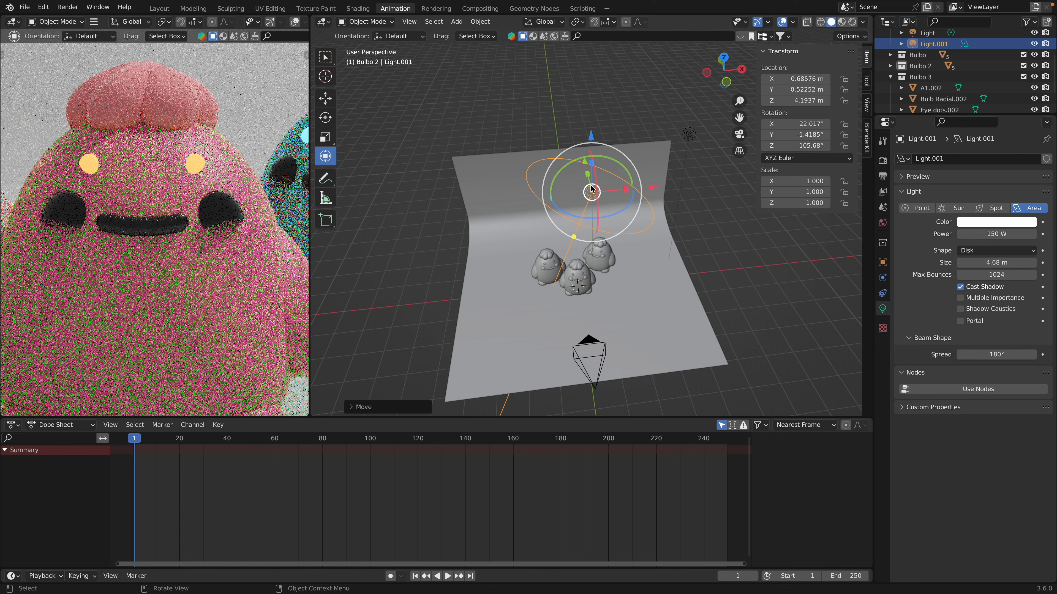
middle_click_drag(613, 223, 610, 162)
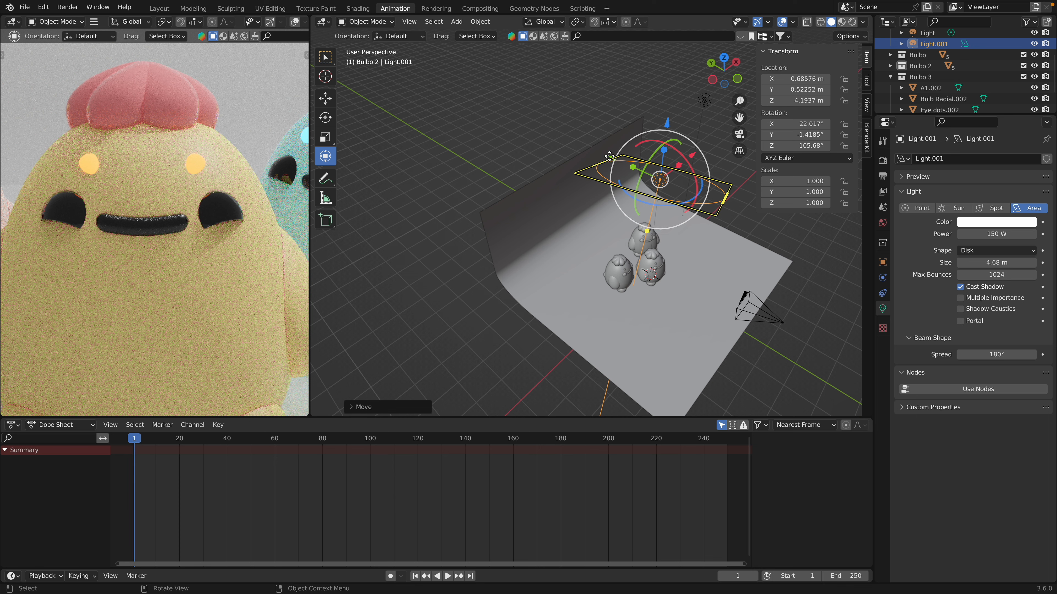
- Move the disk light to about -0.34 m on Y and 1.83 m on X
scroll(609, 155, "up", 3)
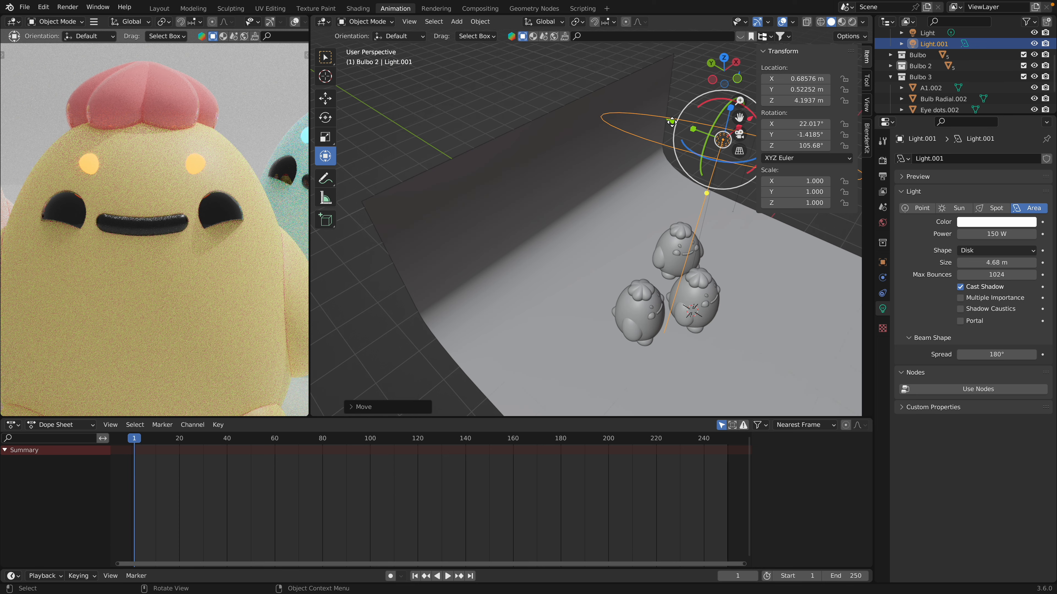
left_click_drag(672, 121, 684, 211)
mouse_move(648, 265)
middle_mouse_down()
mouse_move(656, 250)
mouse_move(652, 270)
middle_mouse_up()
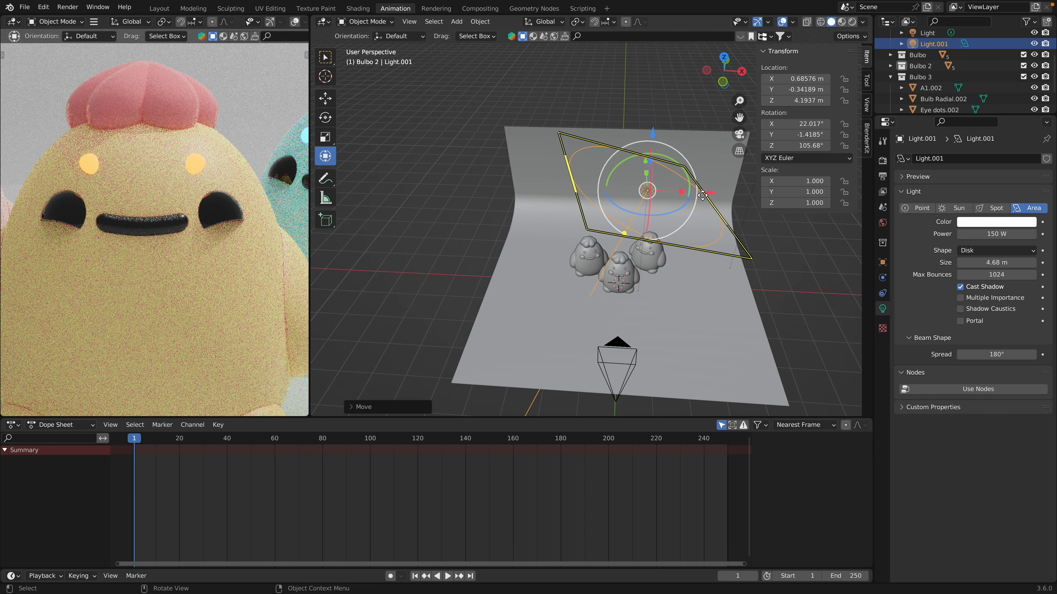
left_click_drag(710, 191, 750, 240)
middle_click_drag(736, 280, 735, 287)
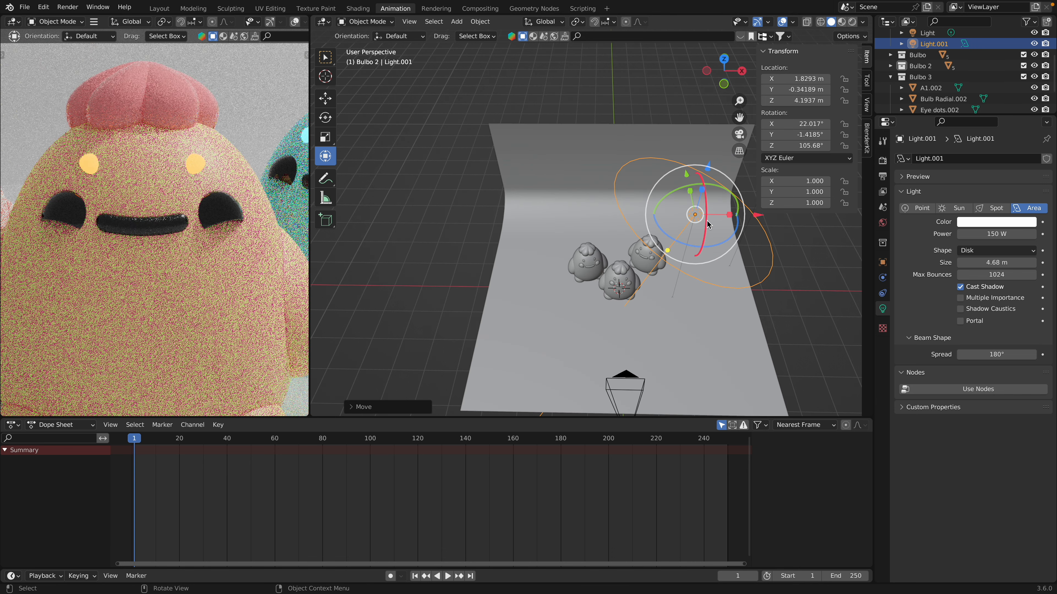
- Rotate the disk light to about 22.6° X, -10.8° Y and 105.4° Z and shift it to about 0.82 m on X
left_click_drag(707, 225, 688, 197)
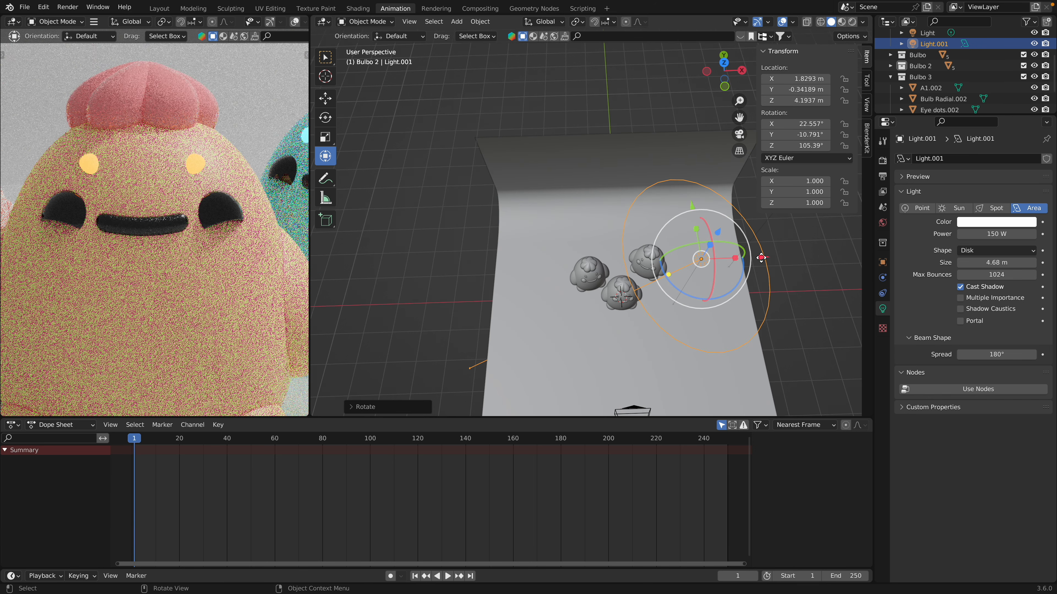
left_click_drag(761, 257, 720, 259)
middle_click_drag(720, 258, 624, 201)
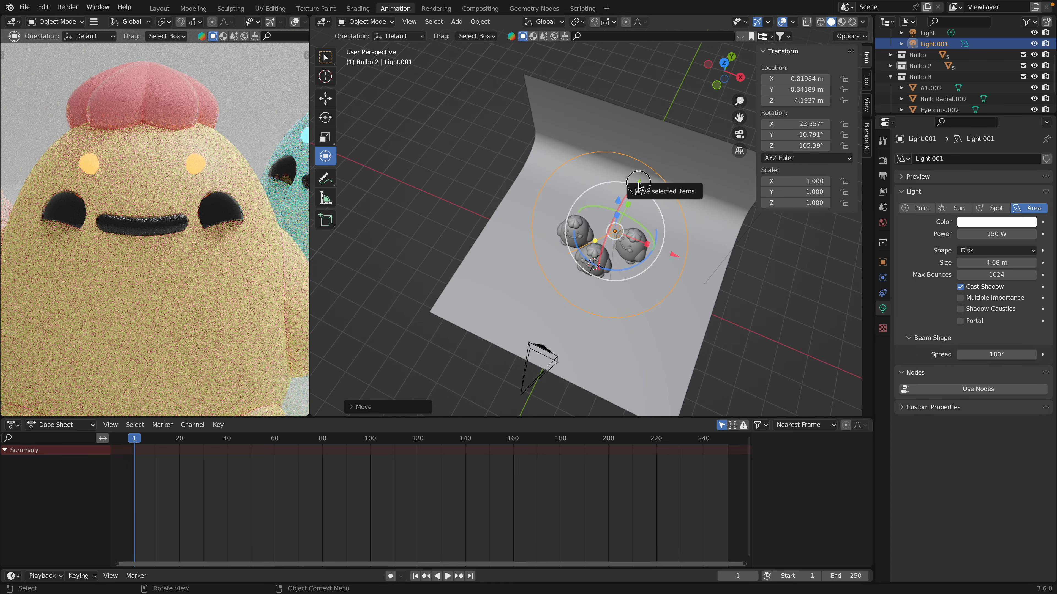
- Reposition the disk light to about -1.03 m on Y and 2.23 m on Z, and enable its Multiple Importance option
left_click_drag(639, 185, 641, 214)
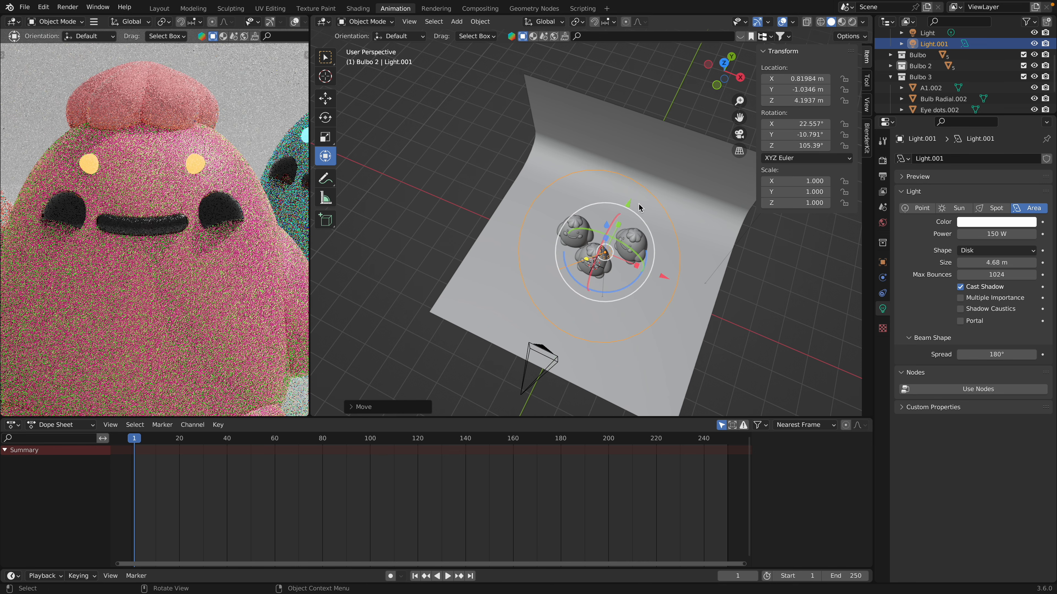
middle_click_drag(641, 214, 628, 130)
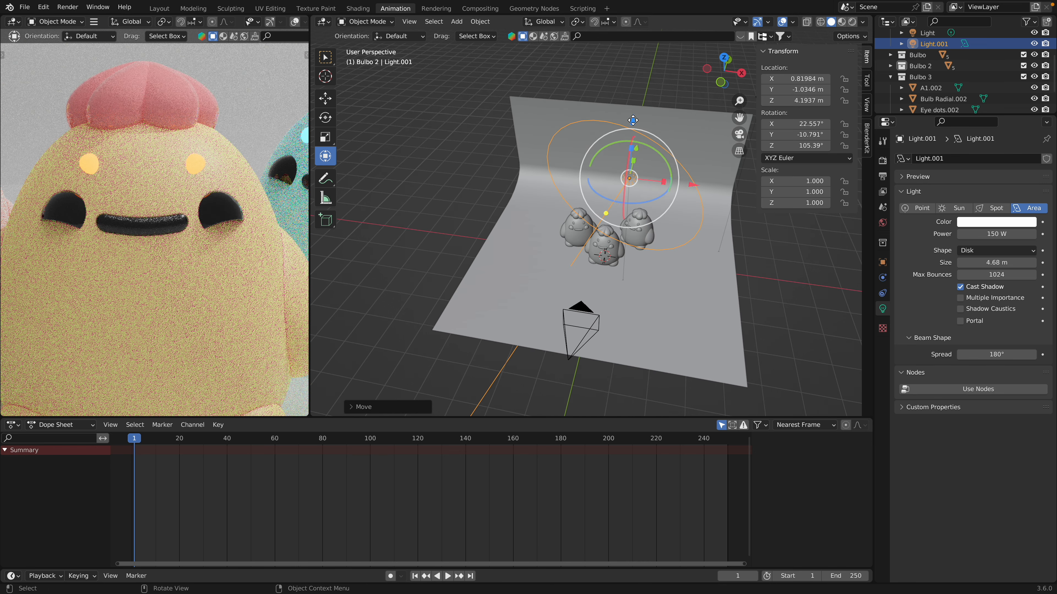
left_click_drag(630, 124, 644, 178)
middle_click_drag(611, 210, 665, 212)
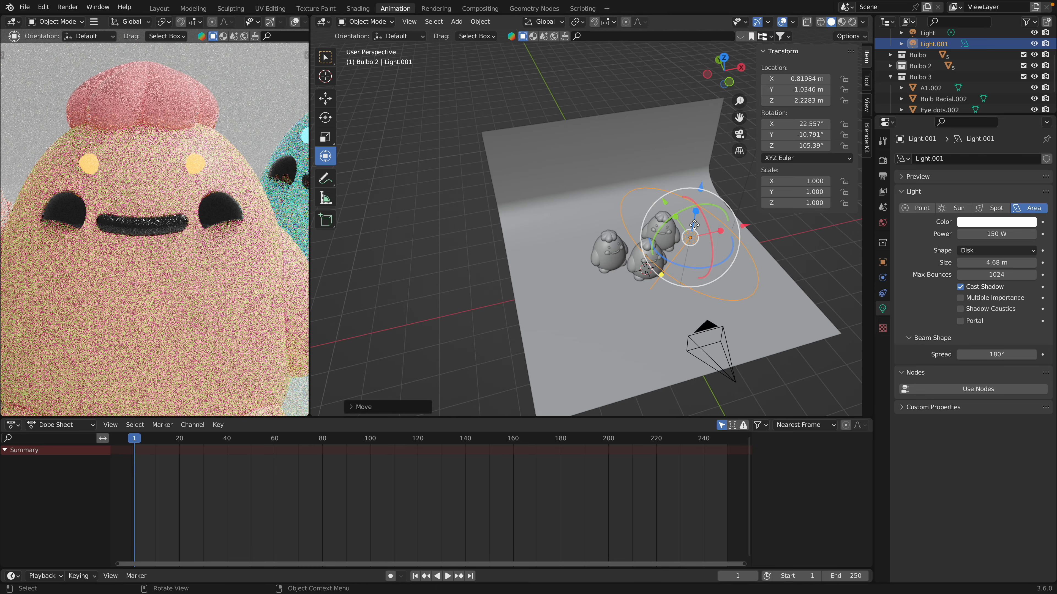
left_click(960, 298)
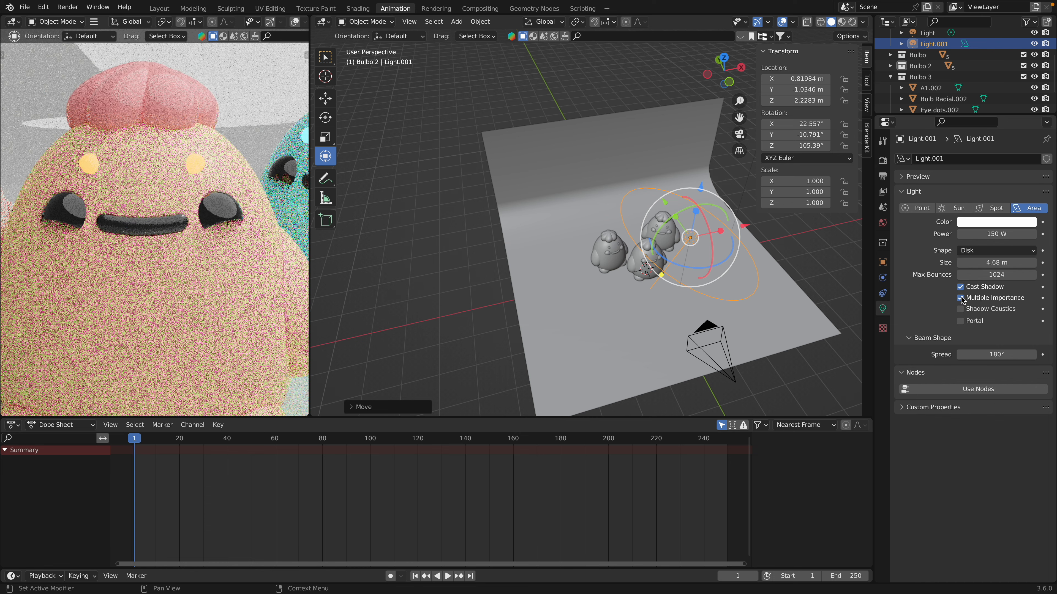
left_click(960, 298)
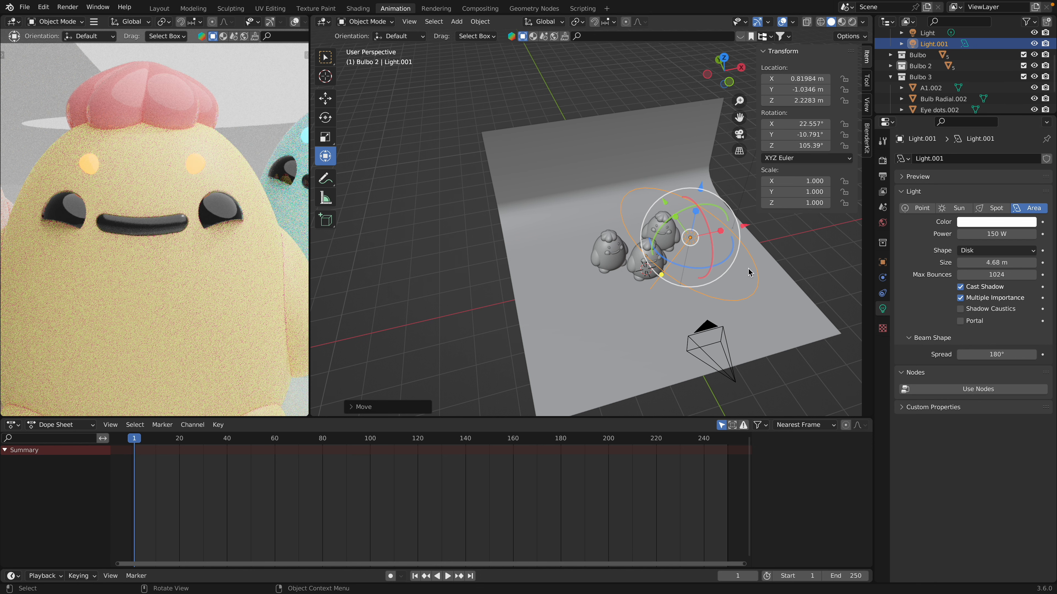
- Undo the disk light changes back to its placement at about X 1.62 m, Y 0.32 m, Z 3.69 m with Multiple Importance on
key("ctrl+z")
key("ctrl+z")
key("ctrl+z")
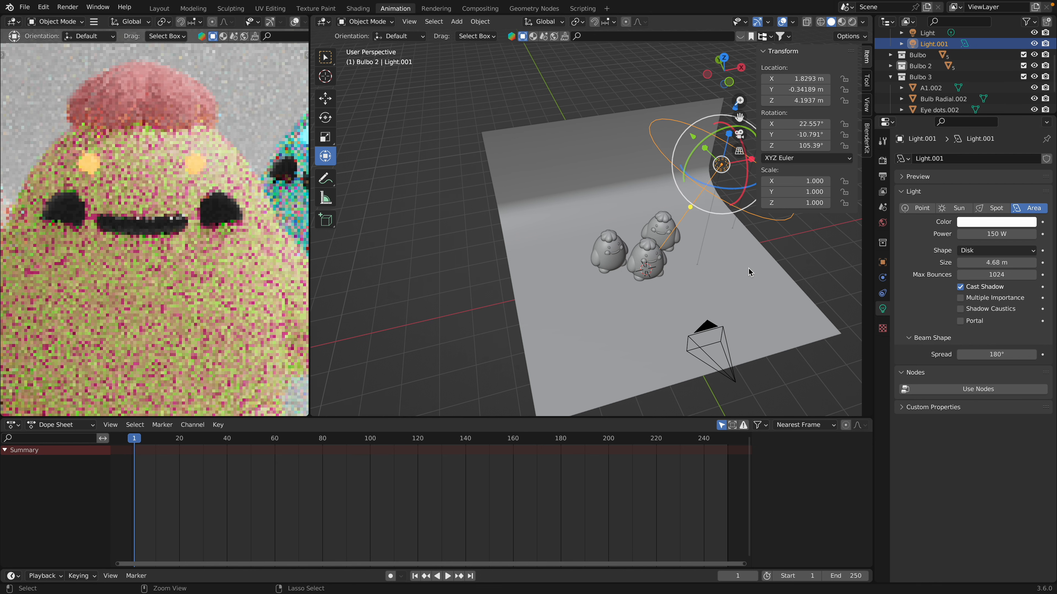
key("ctrl+z")
key("ctrl+z")
key("ctrl+z")
key("ctrl+z")
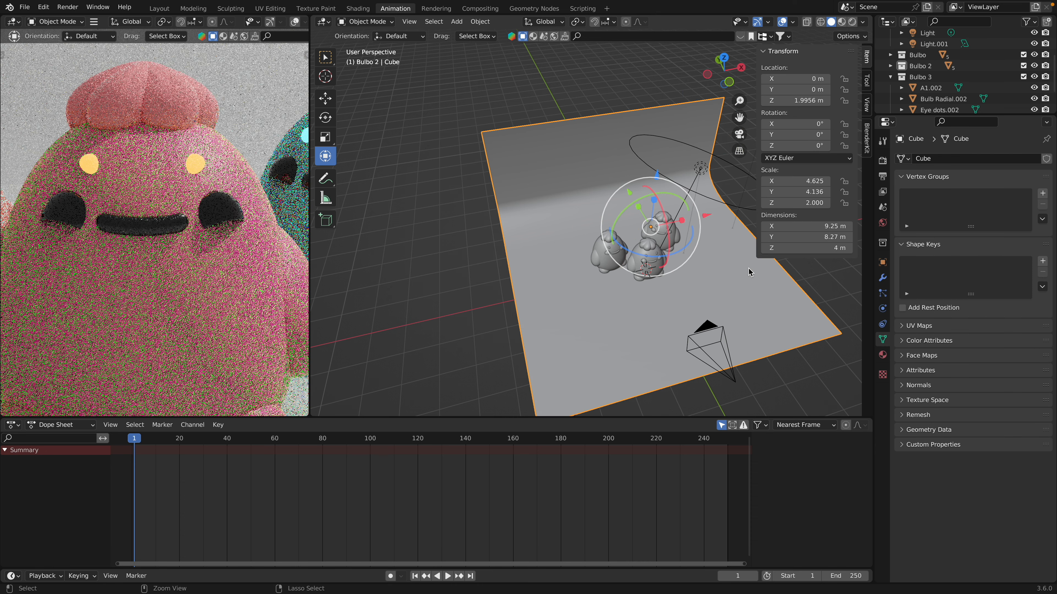
key("ctrl+shift+z")
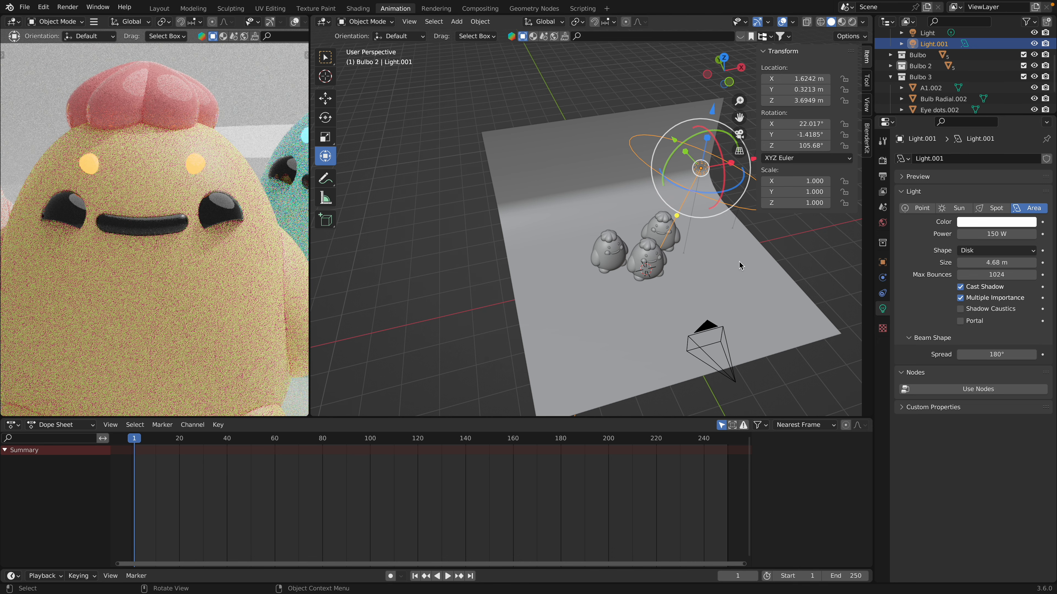
- Examine the lighting, eye highlights and floor reflections of the three rendered characters both close up and from a distance
scroll(214, 227, "down", 10)
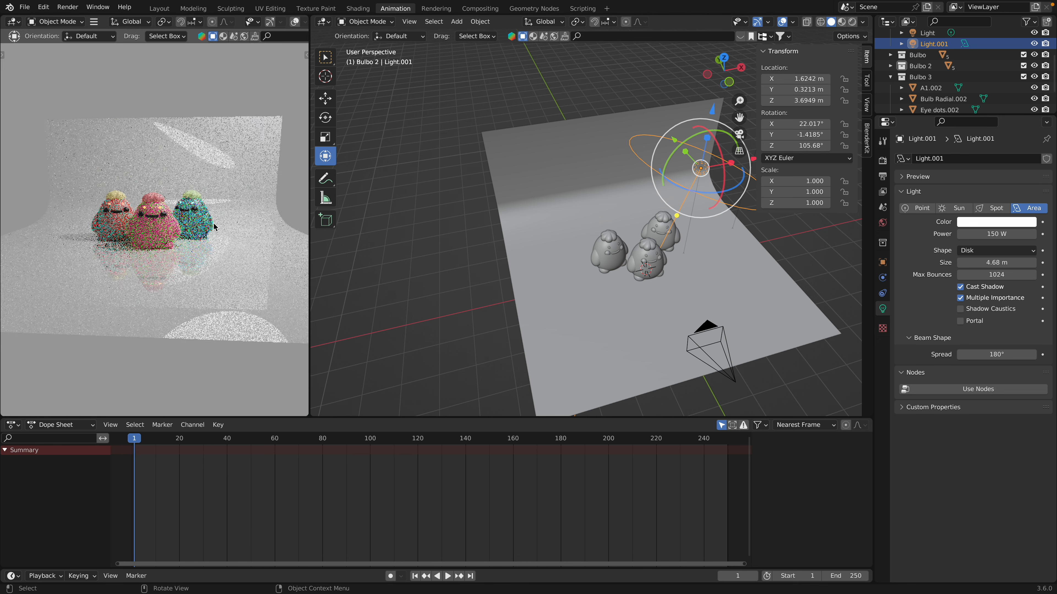
scroll(214, 227, "down", 1)
scroll(213, 227, "up", 5)
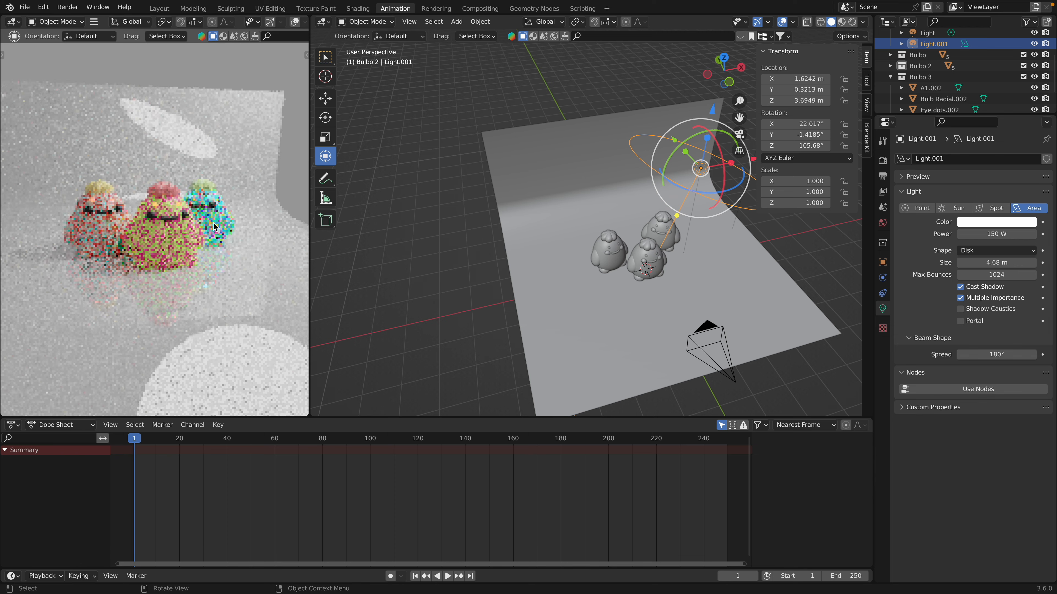
scroll(214, 227, "up", 5)
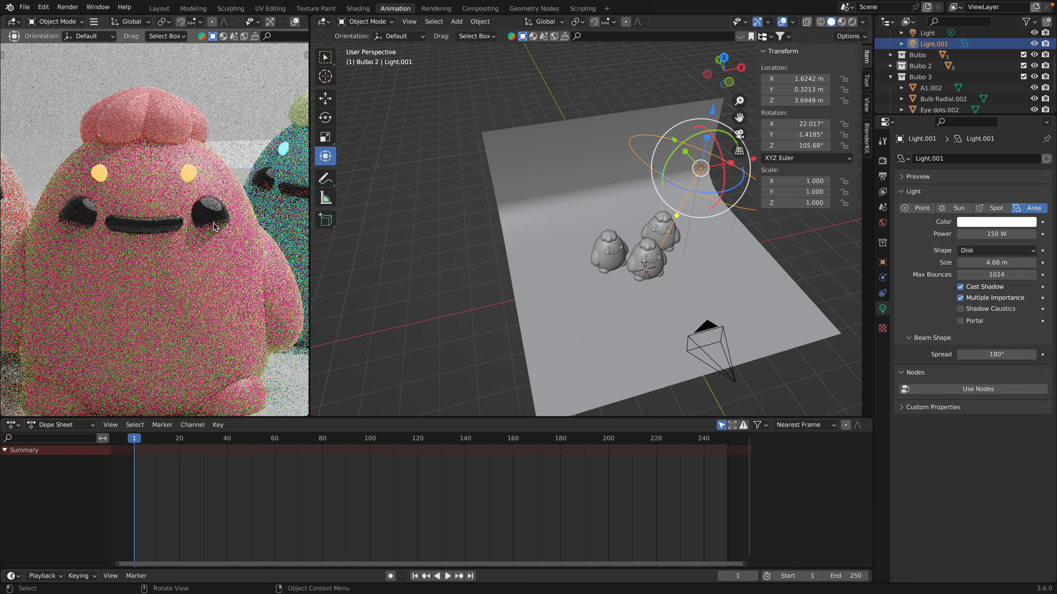
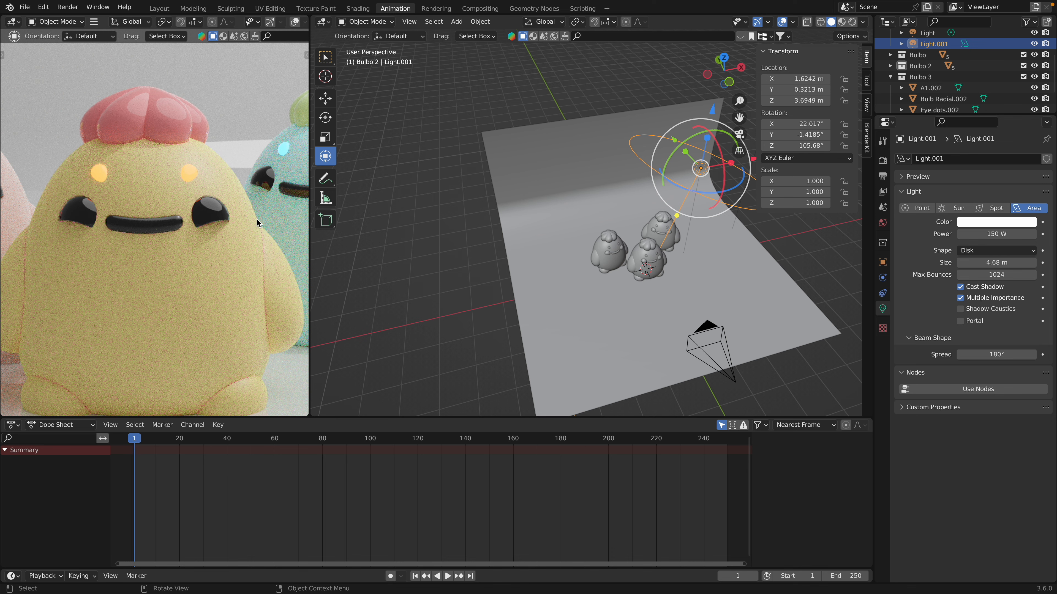
scroll(244, 241, "down", 9)
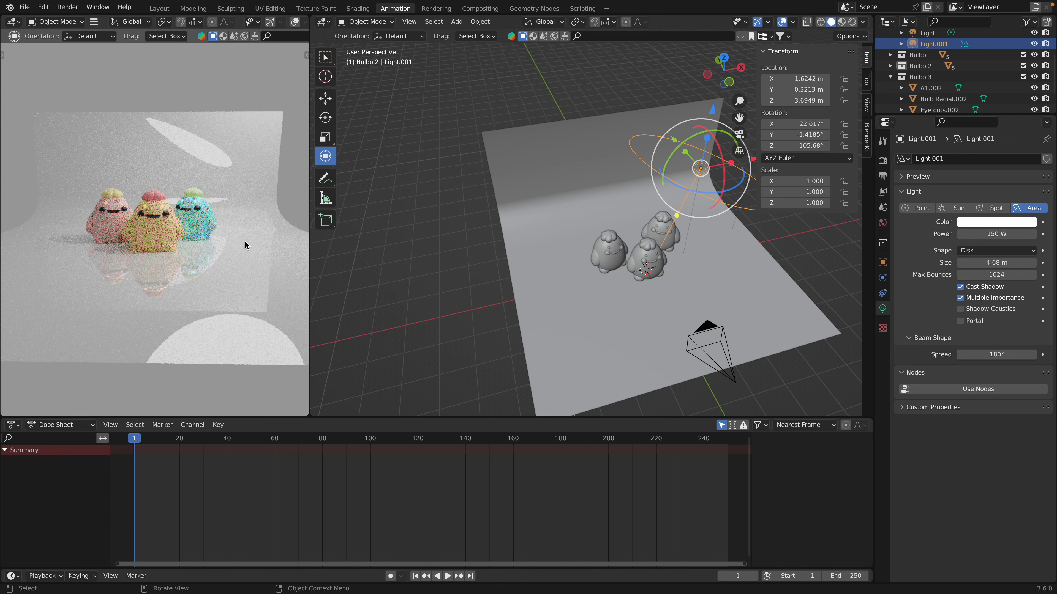
scroll(244, 240, "up", 8)
scroll(244, 240, "down", 7)
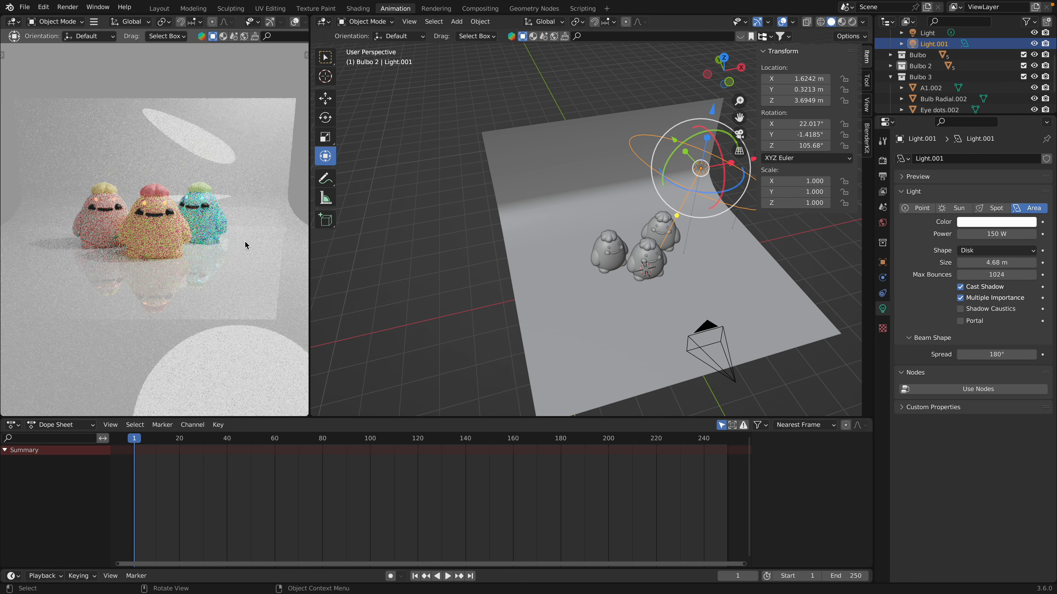
scroll(244, 240, "up", 6)
scroll(245, 241, "down", 6)
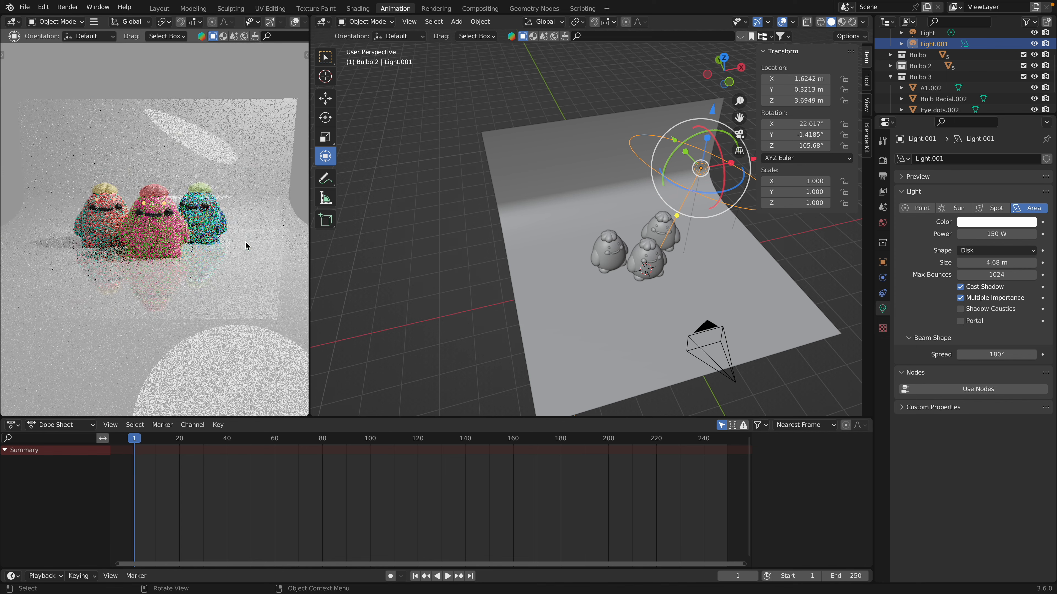
scroll(245, 242, "up", 8)
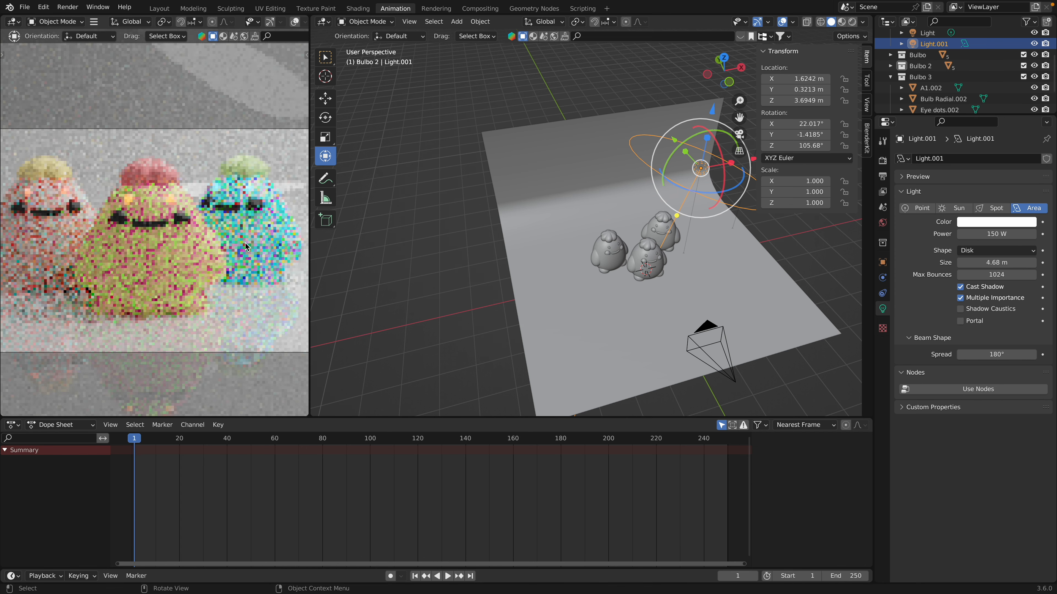
scroll(245, 244, "down", 3)
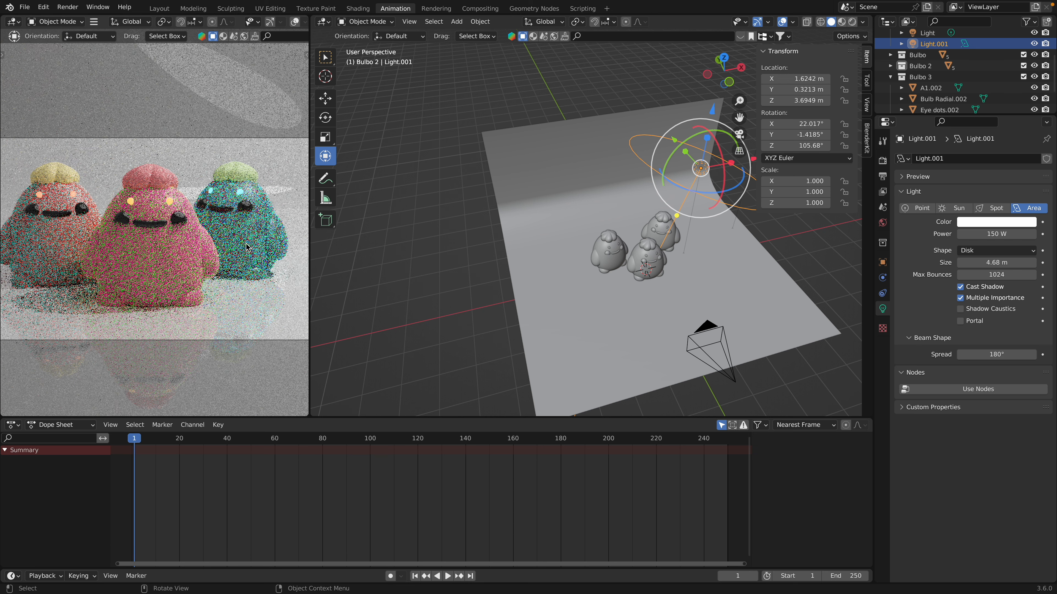
scroll(247, 247, "down", 1)
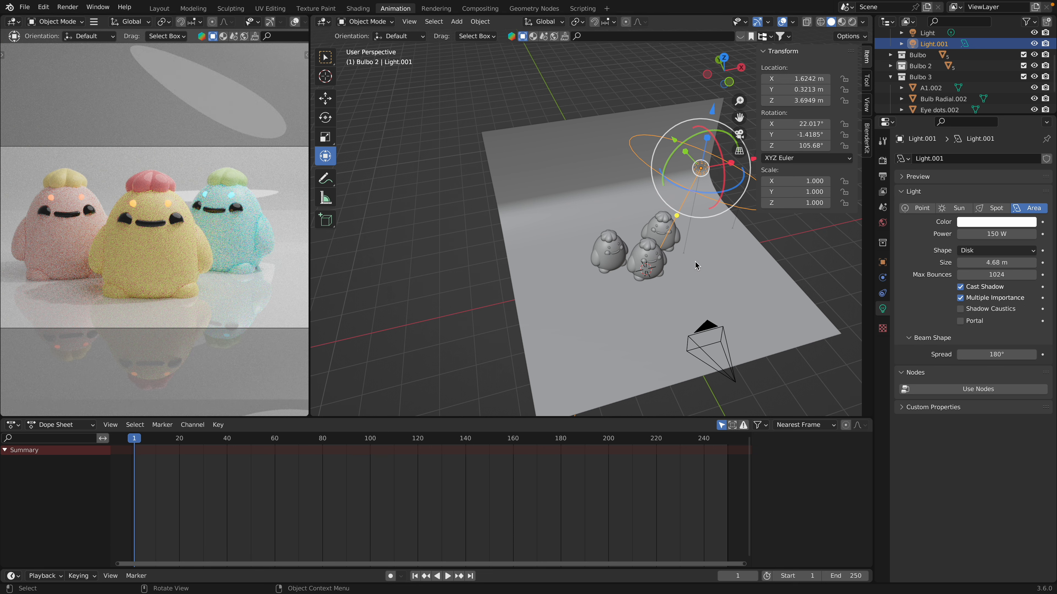
- Add a mesh plane at the scene origin and rotate it to about 84° on X
mouse_move(696, 266)
middle_mouse_down()
mouse_move(708, 233)
mouse_move(695, 263)
middle_mouse_up()
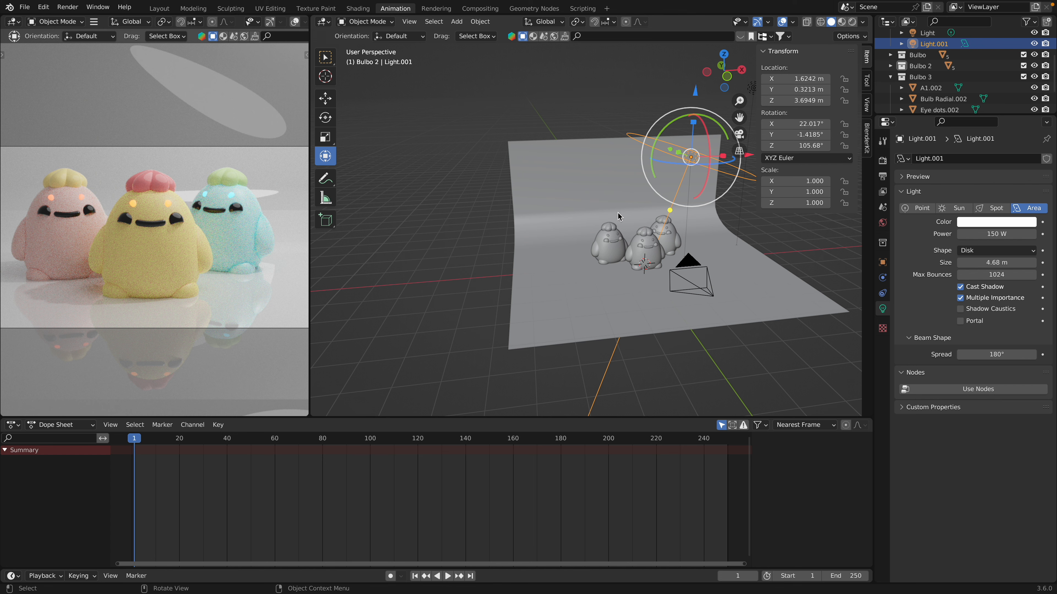
middle_click_drag(634, 210, 608, 204)
key("shift+a")
mouse_move(607, 206)
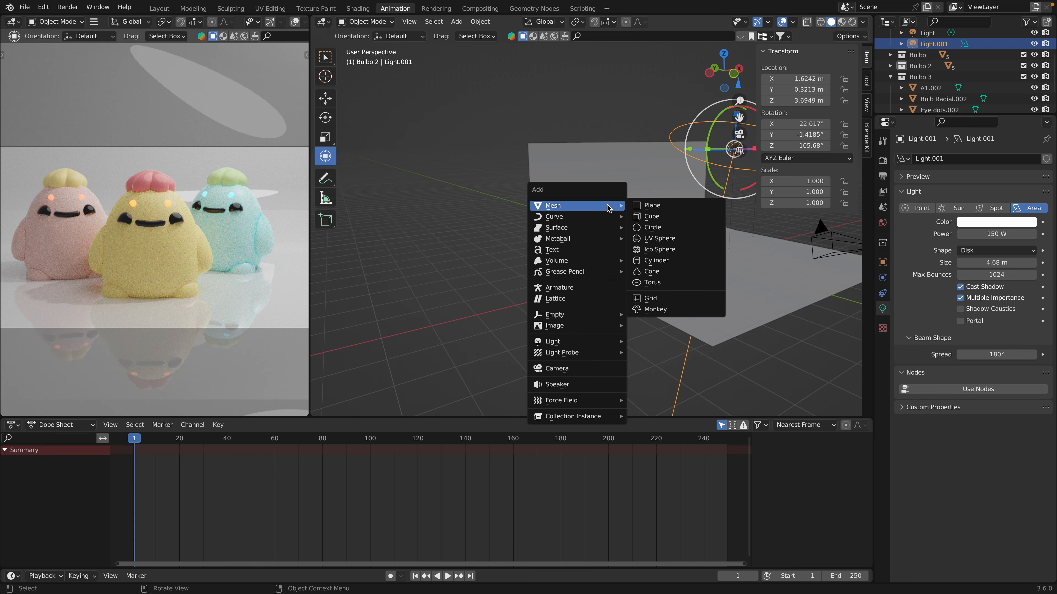
left_click(653, 206)
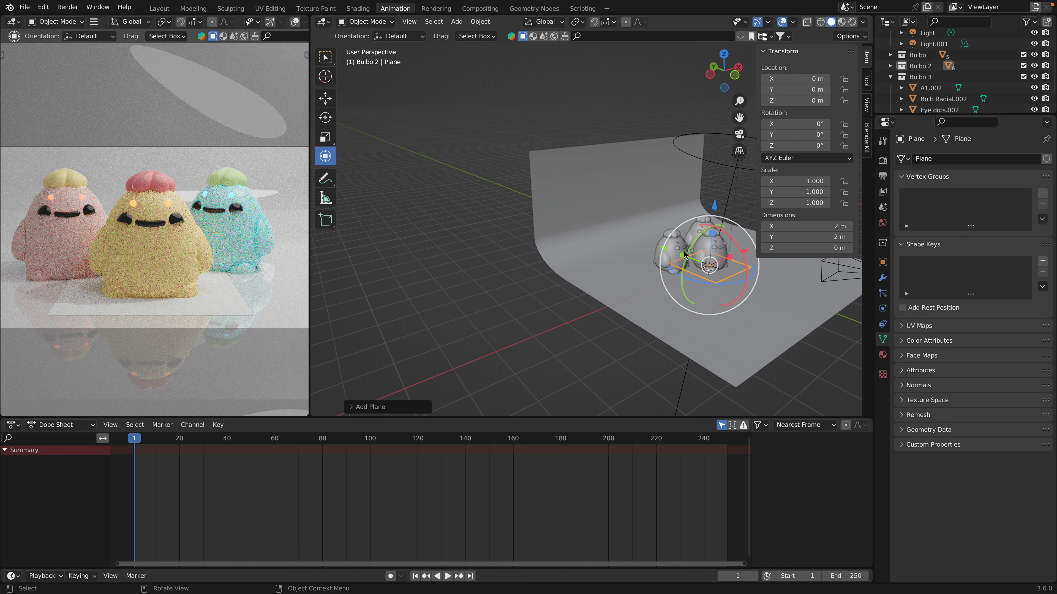
left_click_drag(731, 246, 782, 333)
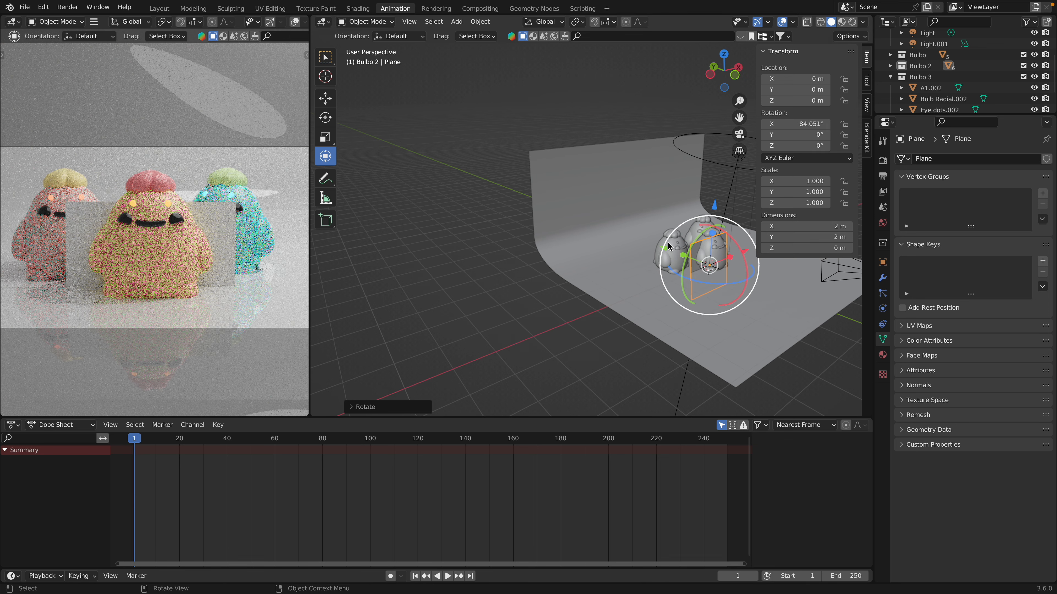
- Move the plane behind the characters to about 3.35 m on Y and widen it along X to about 9.07 m
left_click_drag(666, 252, 603, 218)
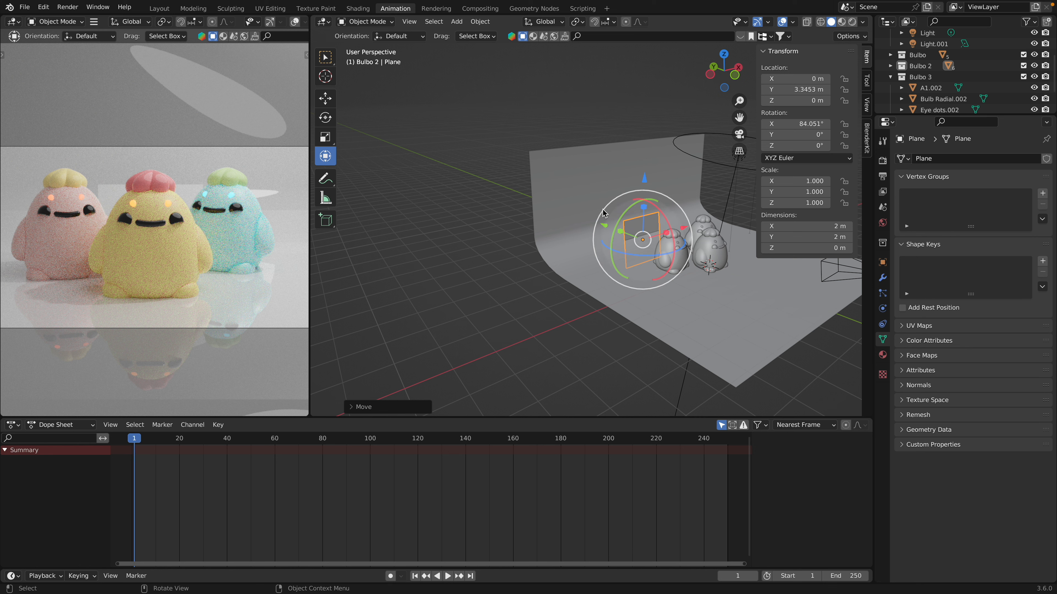
middle_click_drag(652, 207, 668, 240)
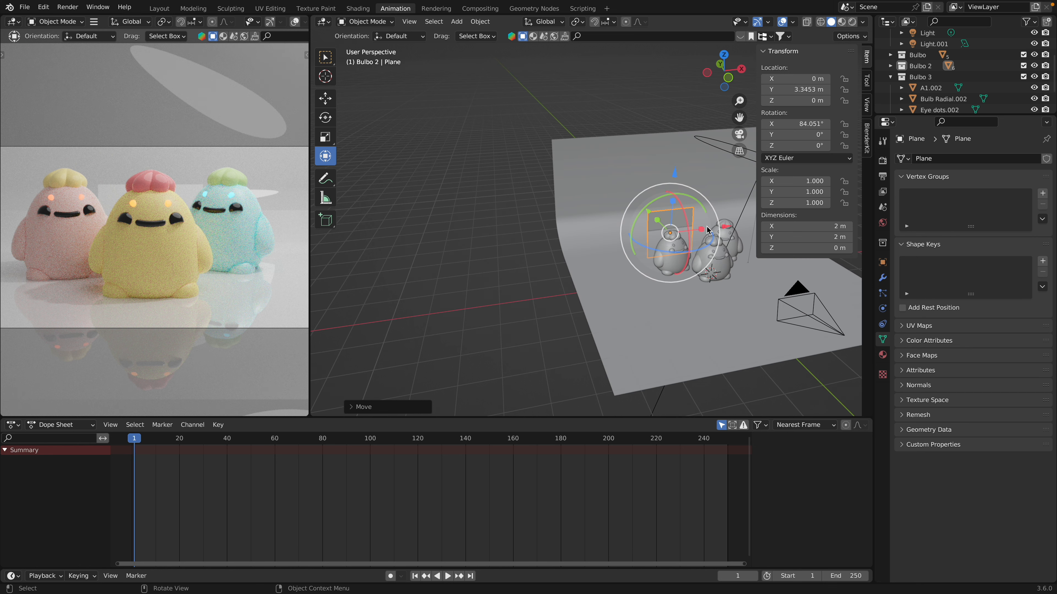
left_click_drag(701, 232, 811, 231)
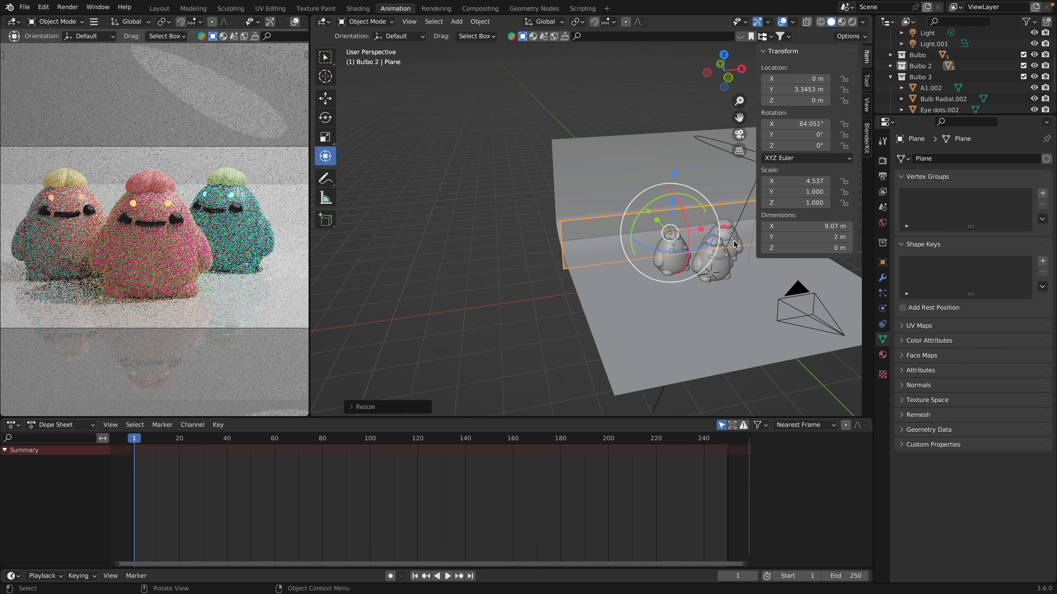
- Stretch the plane's height to about 8.57 m and shift it back to about 3.74 m on Y
middle_click_drag(624, 254, 658, 233)
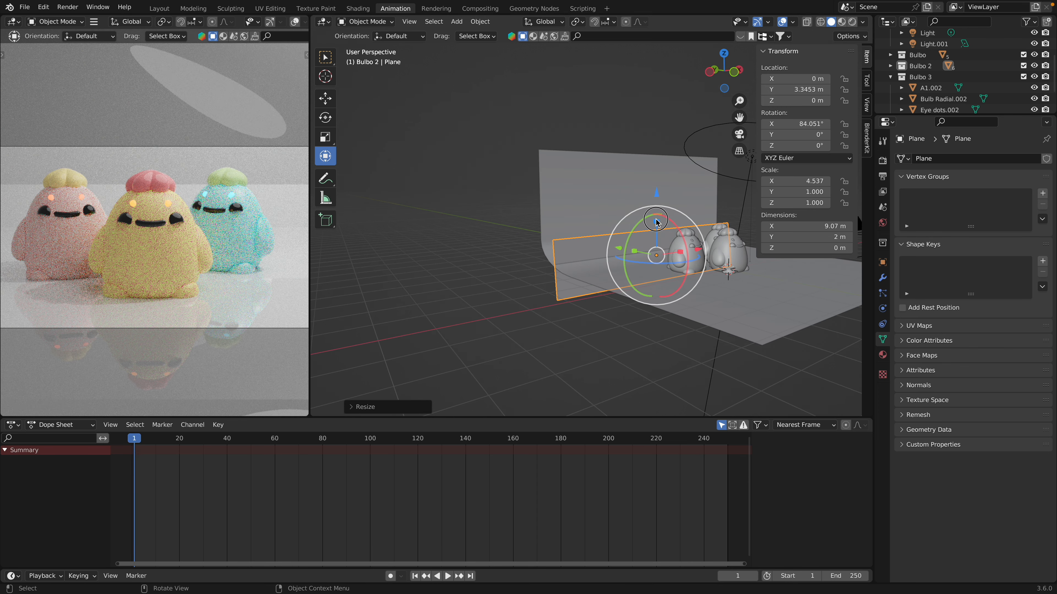
left_click_drag(656, 223, 613, 104)
middle_click_drag(649, 245, 693, 239)
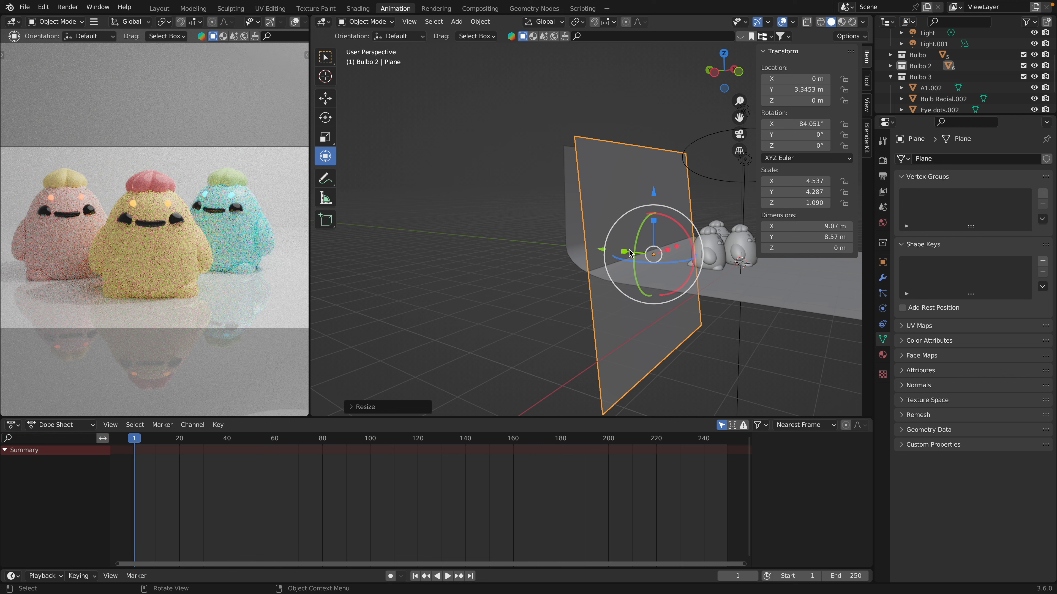
left_click_drag(600, 250, 587, 247)
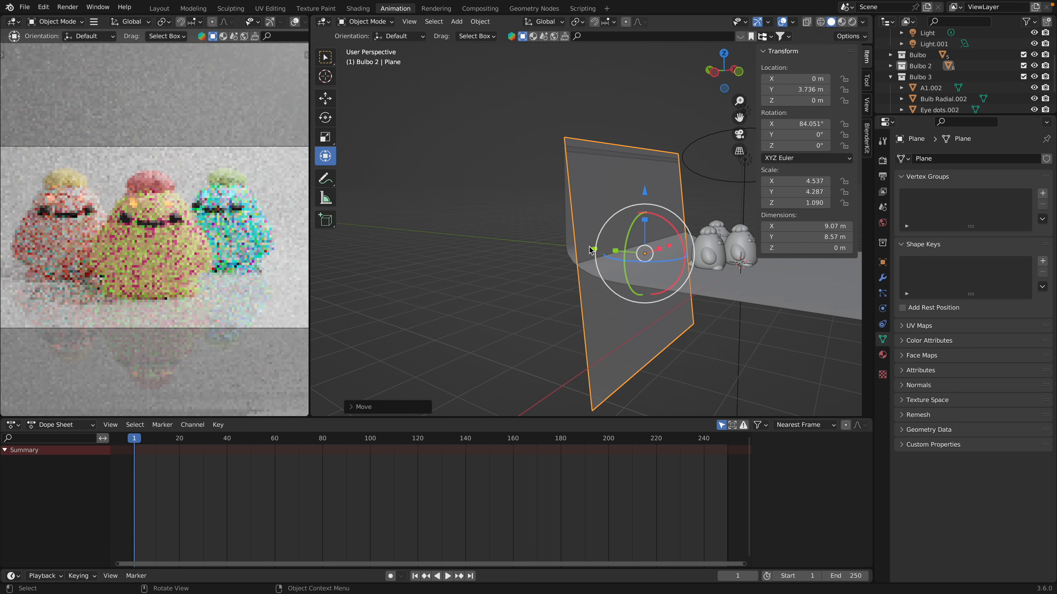
middle_click_drag(615, 279, 616, 263)
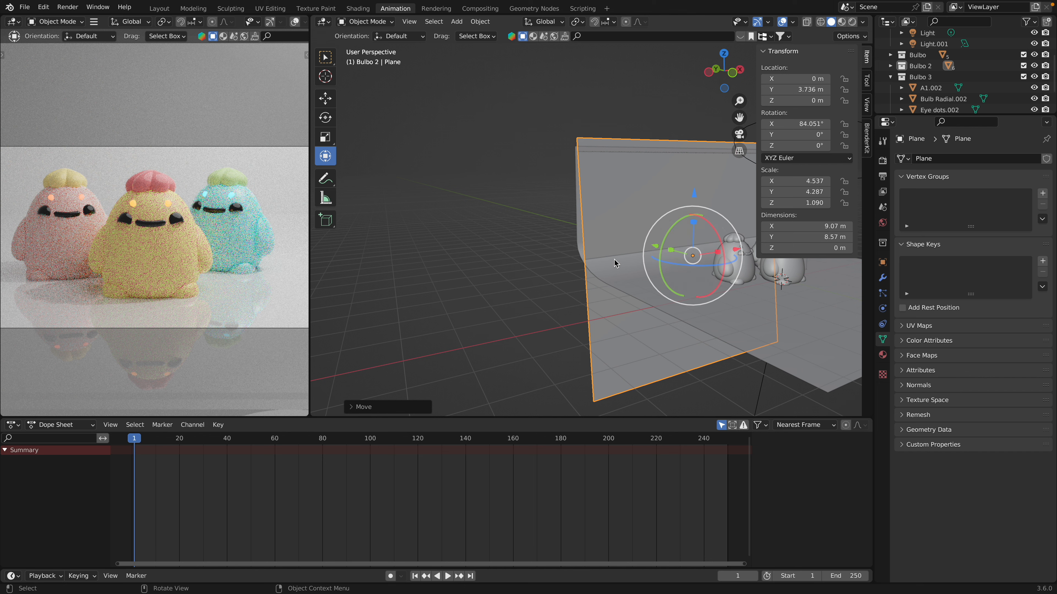
- Assign a new Principled BSDF material with a white base color to the background plane
left_click(882, 354)
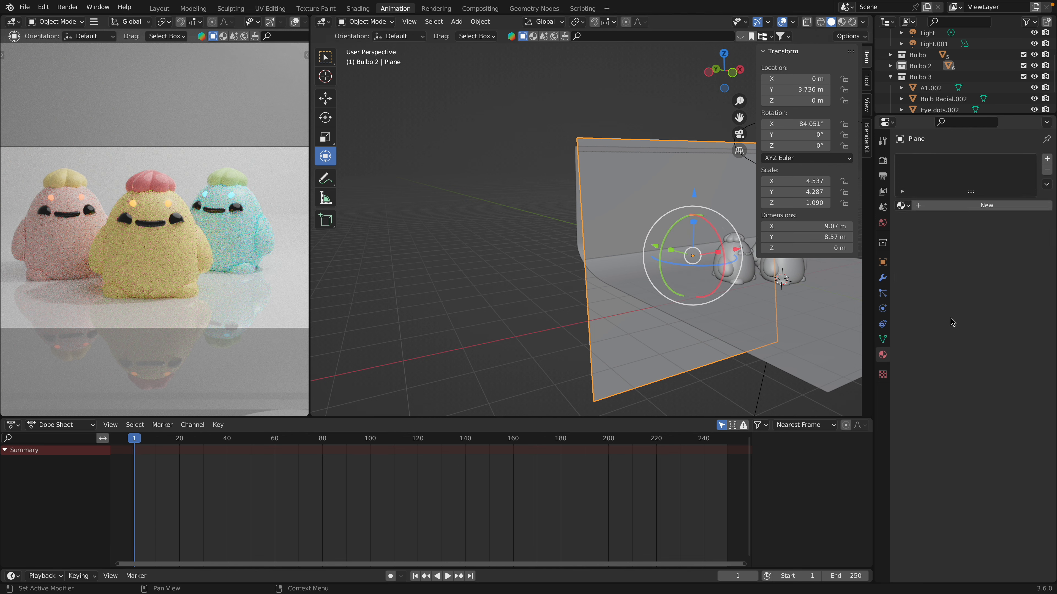
left_click(919, 206)
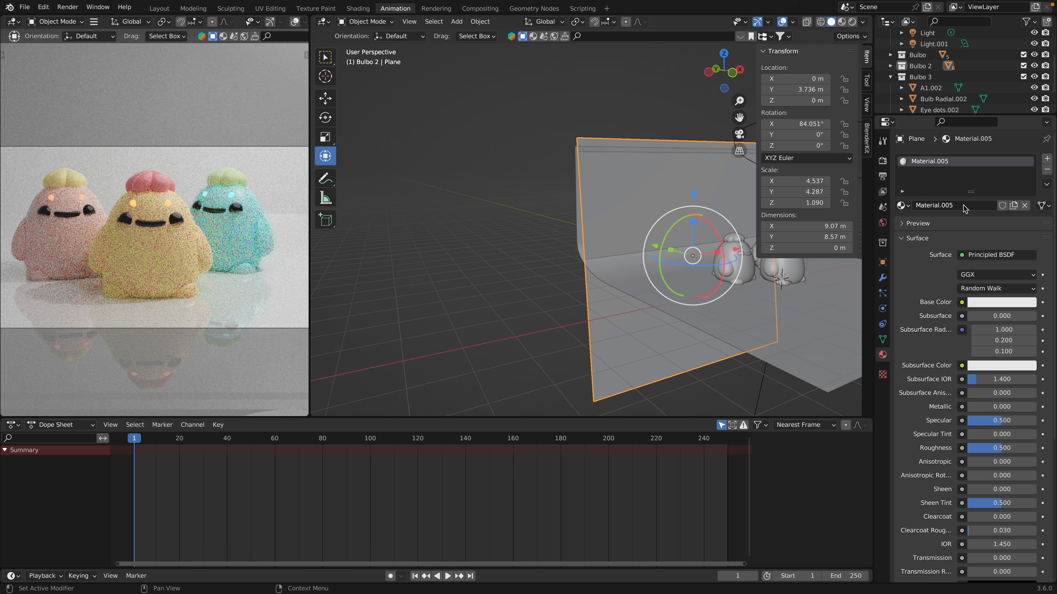
left_click(992, 303)
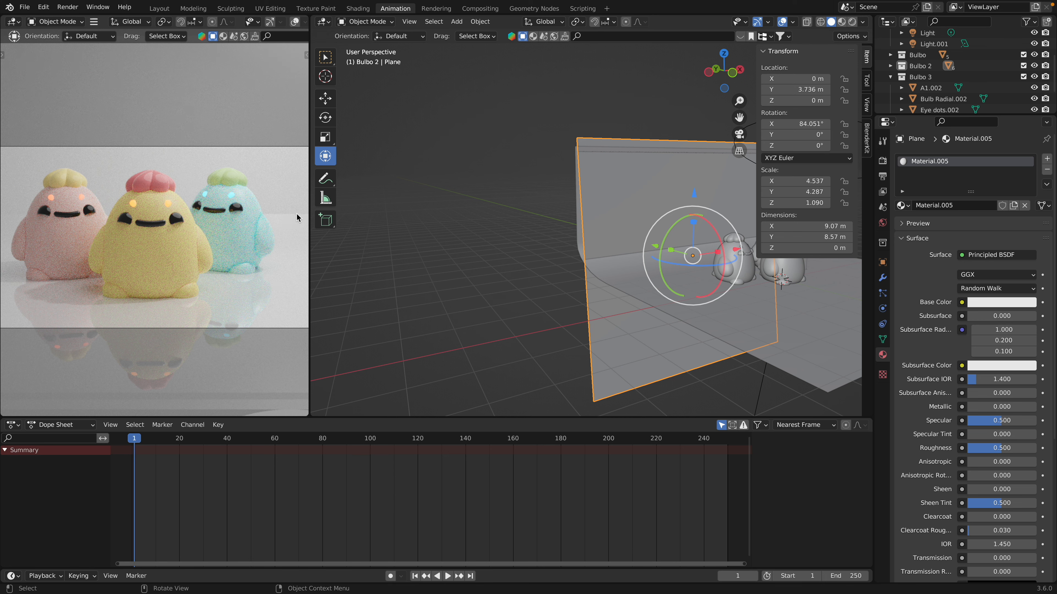
- Enable depth of field on the camera with an F-Stop of 0.1 and a distance of 4.9 m to focus on the yellow character
middle_click_drag(609, 275, 608, 281)
middle_click_drag(711, 278, 668, 264)
left_click(642, 270)
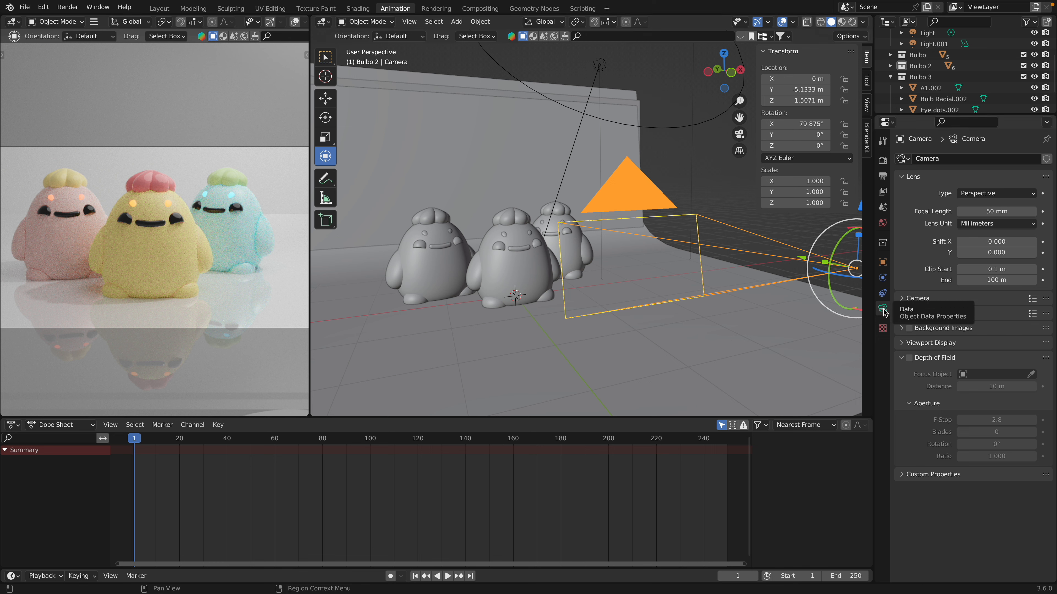
left_click(909, 358)
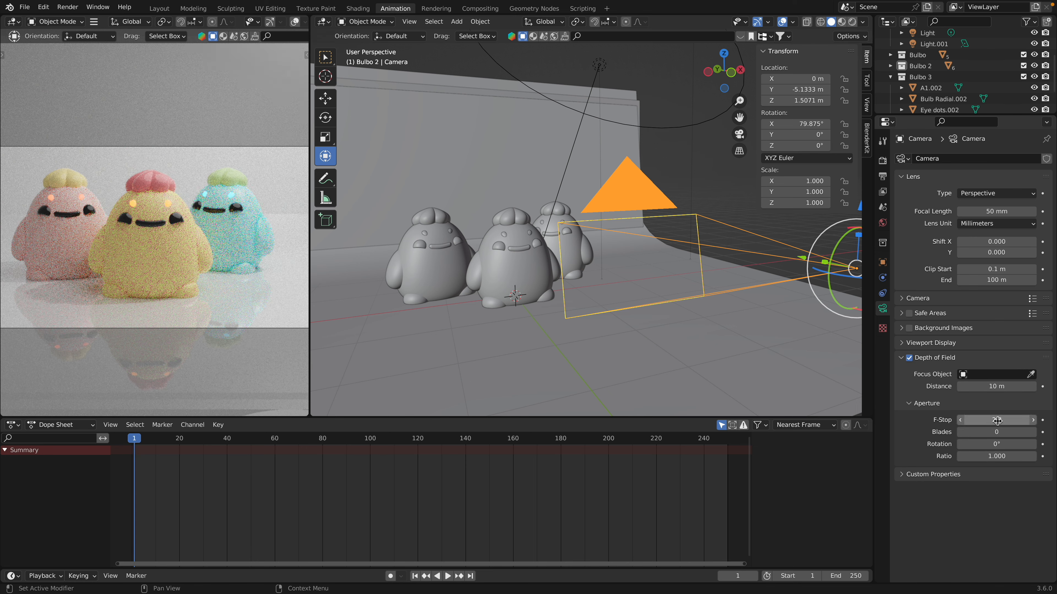
mouse_move(997, 421)
left_mouse_down()
mouse_move(965, 421)
mouse_move(998, 420)
left_mouse_up()
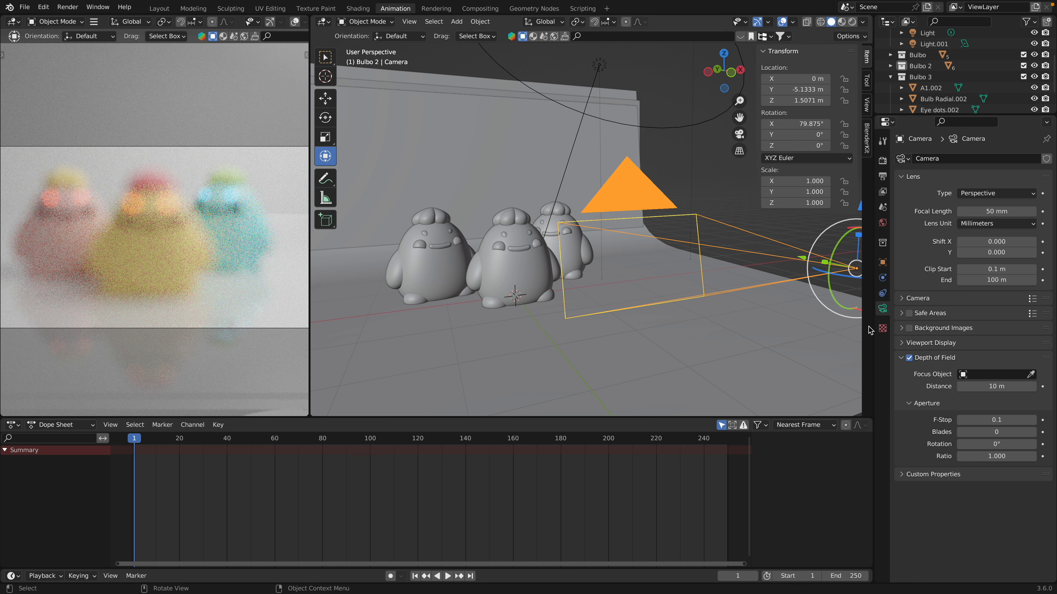
scroll(138, 223, "up", 8)
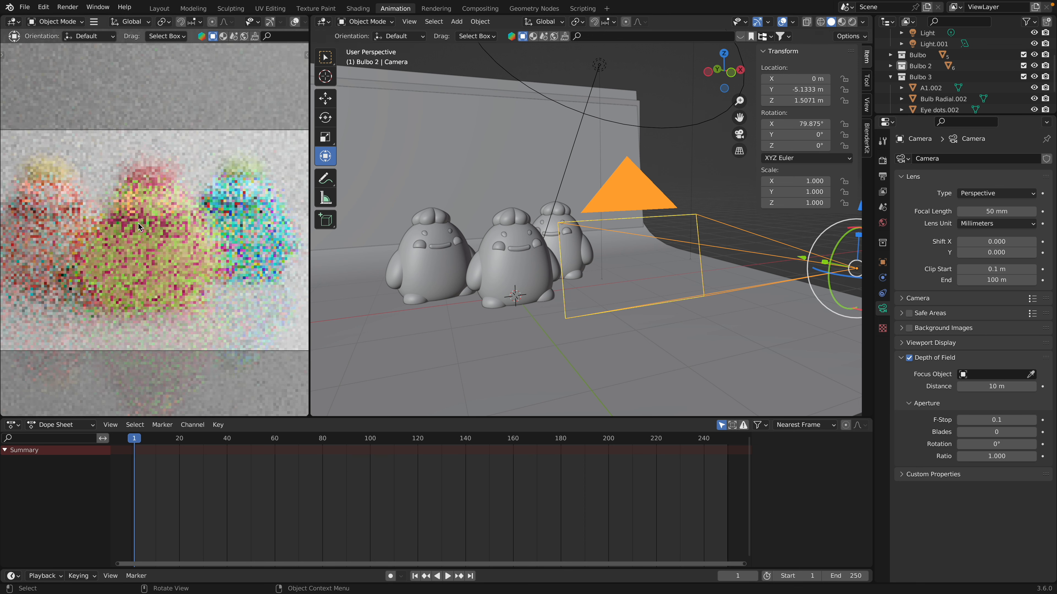
scroll(138, 223, "down", 6)
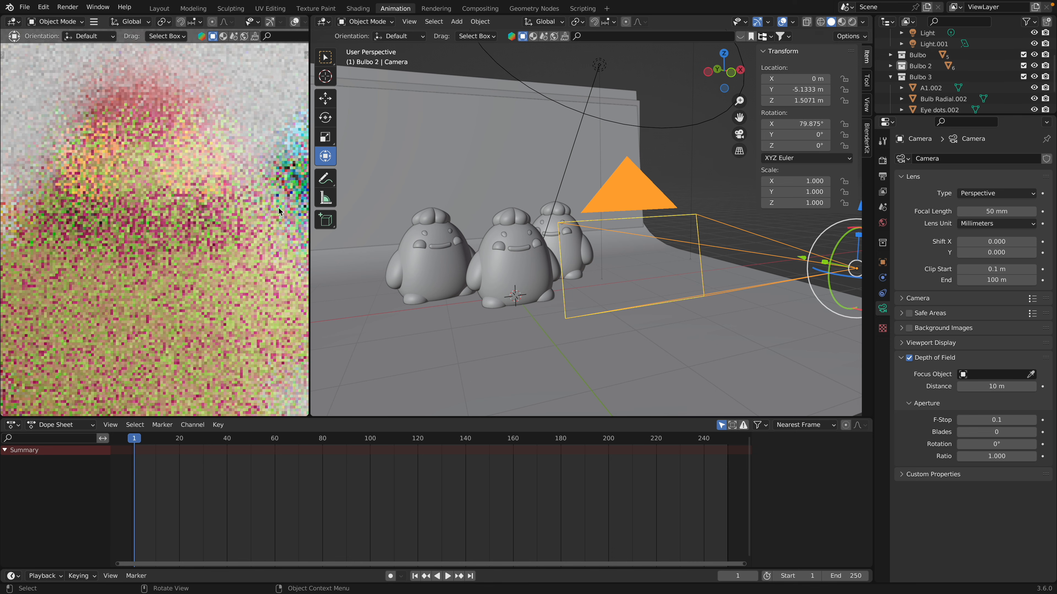
left_click_drag(956, 385, 865, 384)
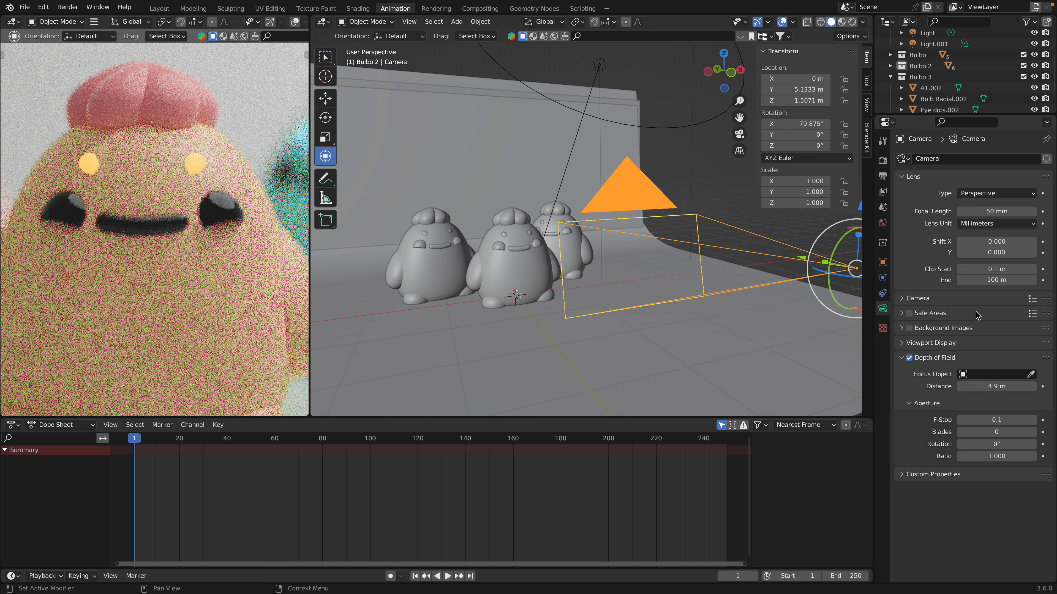
- Switch the scene's render engine from Cycles to Eevee
left_click(883, 163)
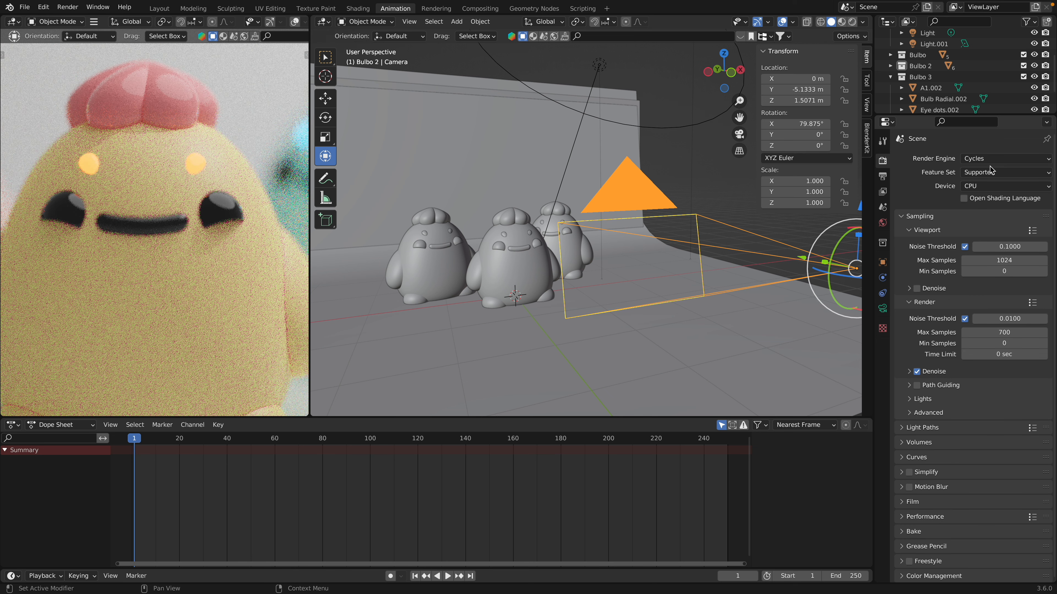
left_click(1007, 160)
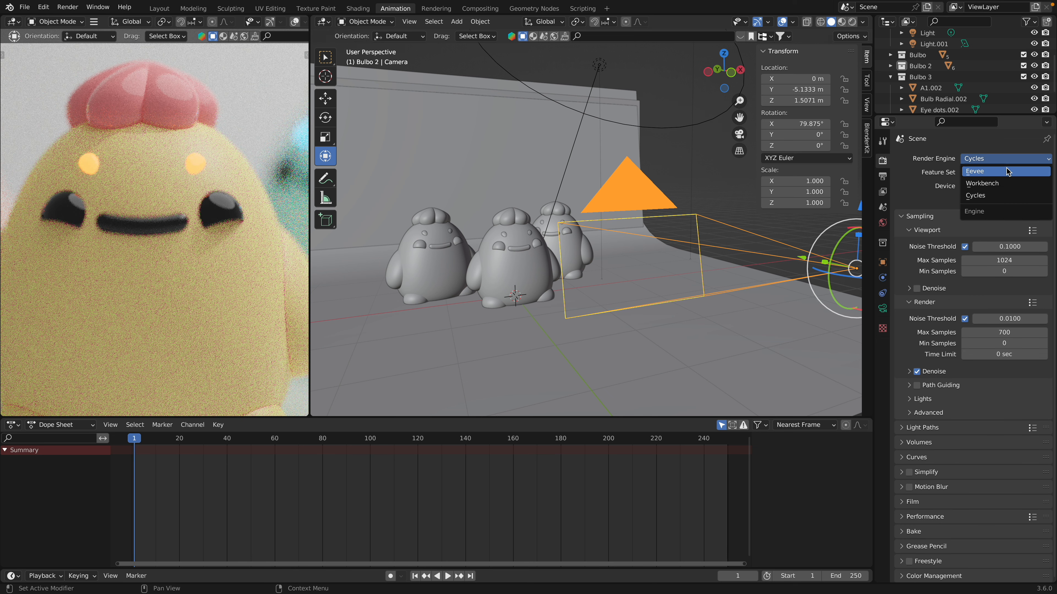
left_click(1008, 172)
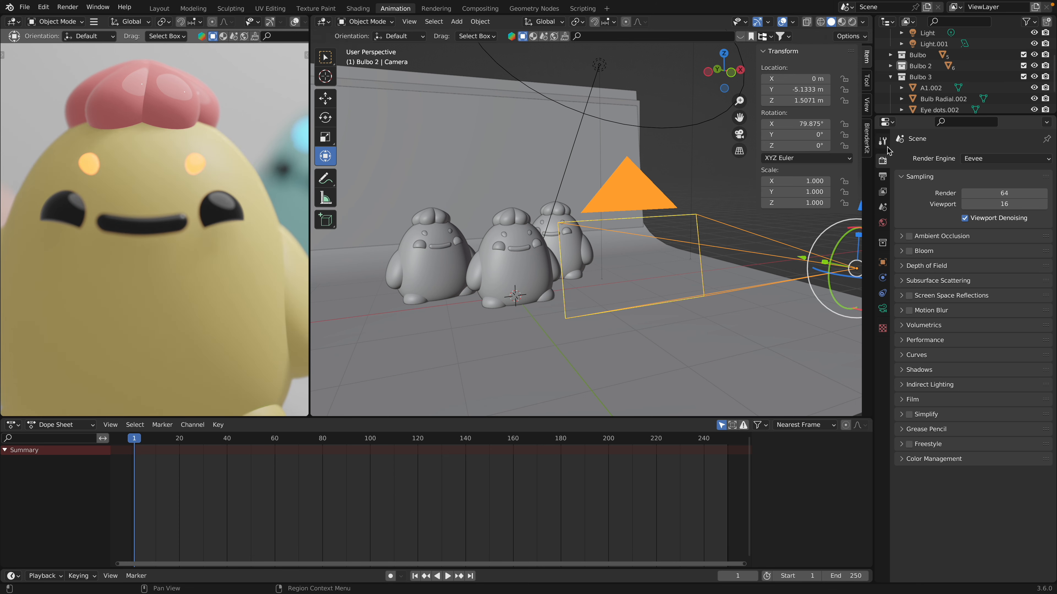
- Set the camera's focus distance to 4.8 m and check the blur on the three characters up close and from afar
left_click(882, 308)
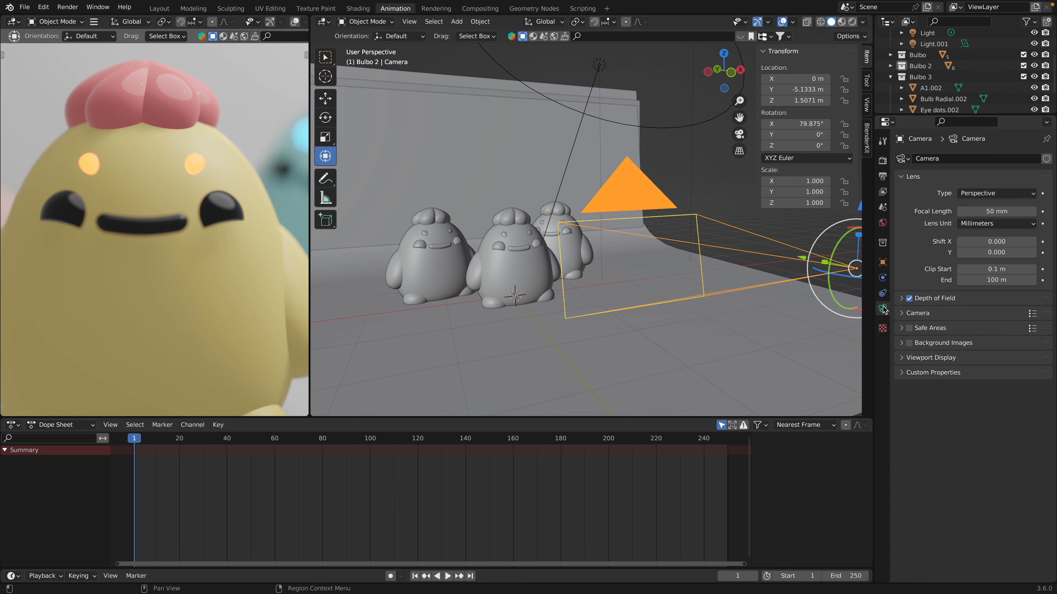
left_click(913, 300)
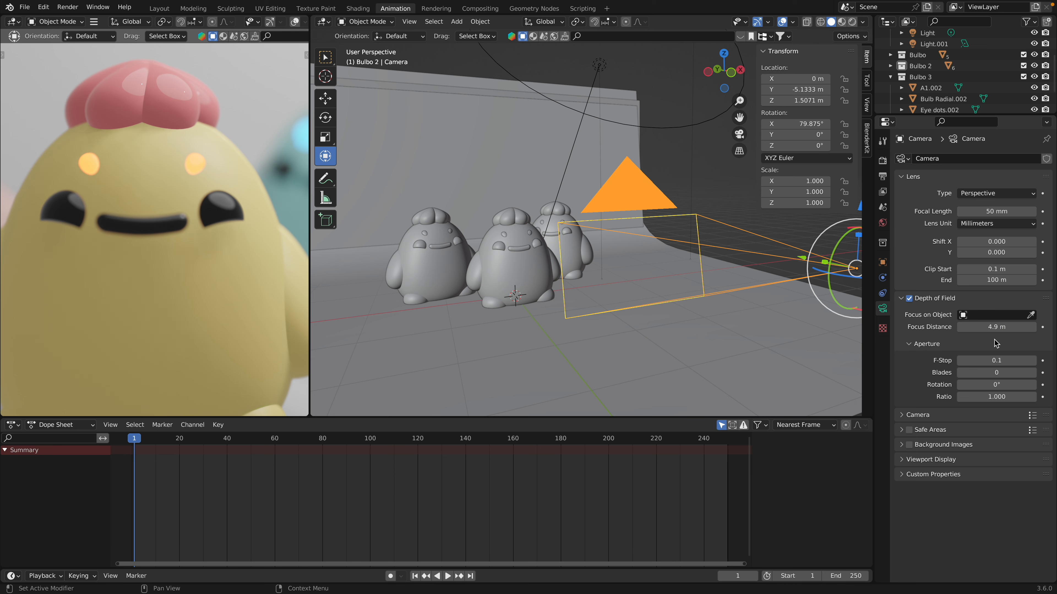
left_click_drag(994, 326, 984, 326)
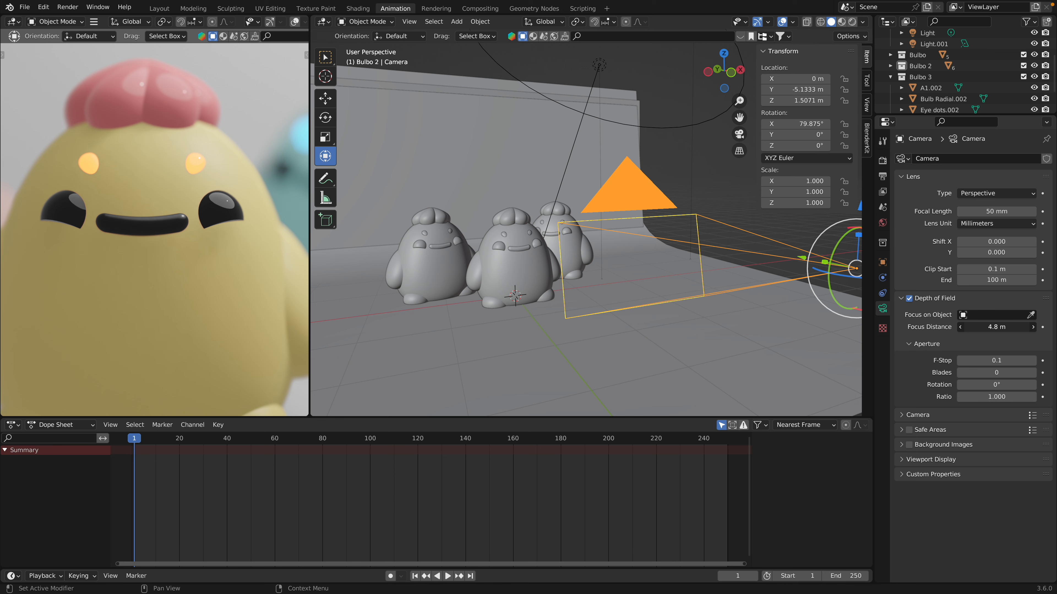
left_click_drag(984, 326, 992, 327)
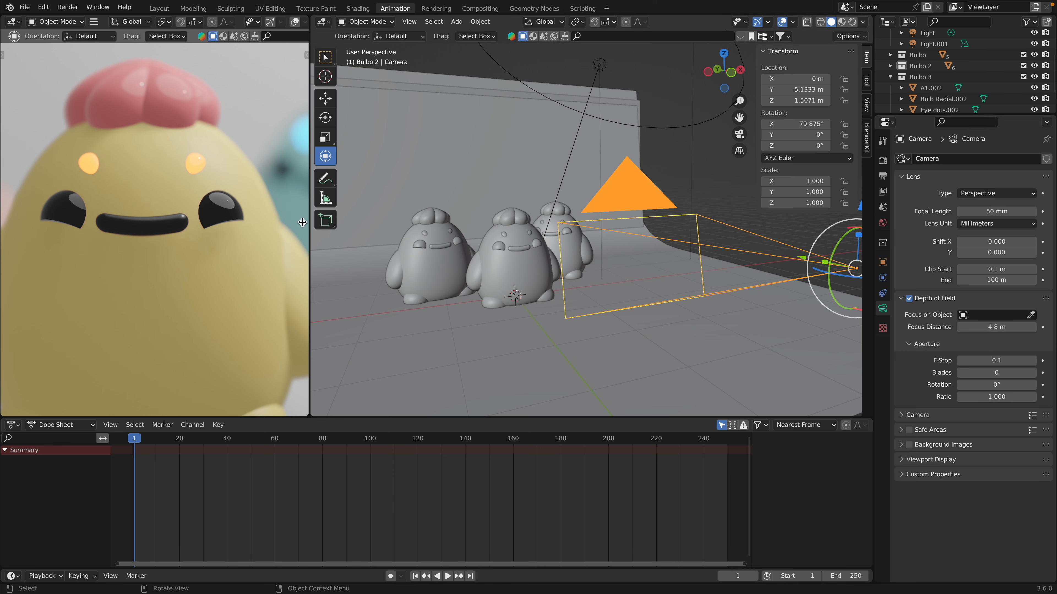
scroll(229, 229, "down", 10)
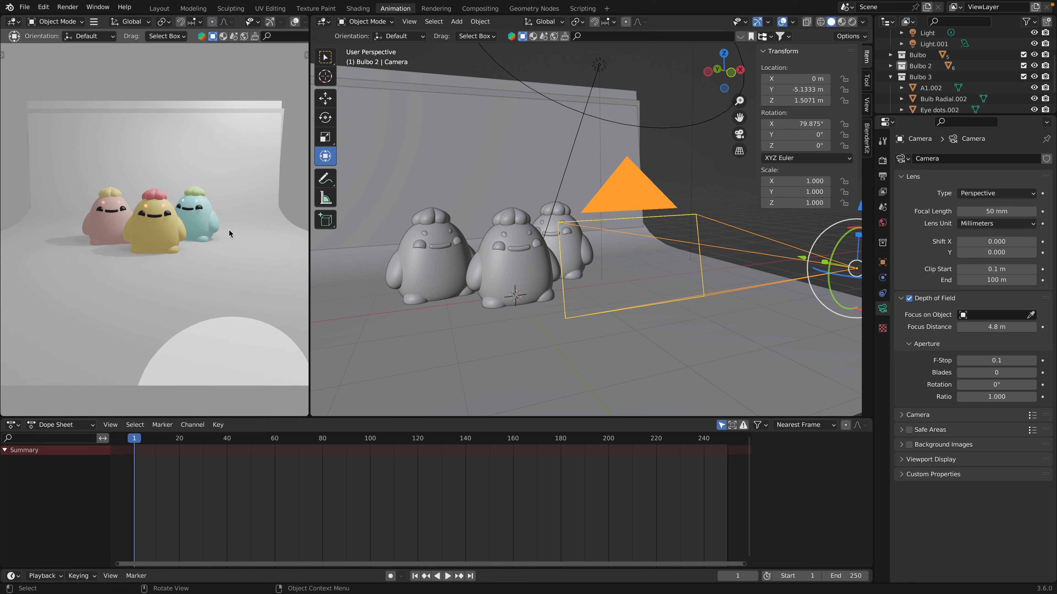
scroll(229, 229, "up", 10)
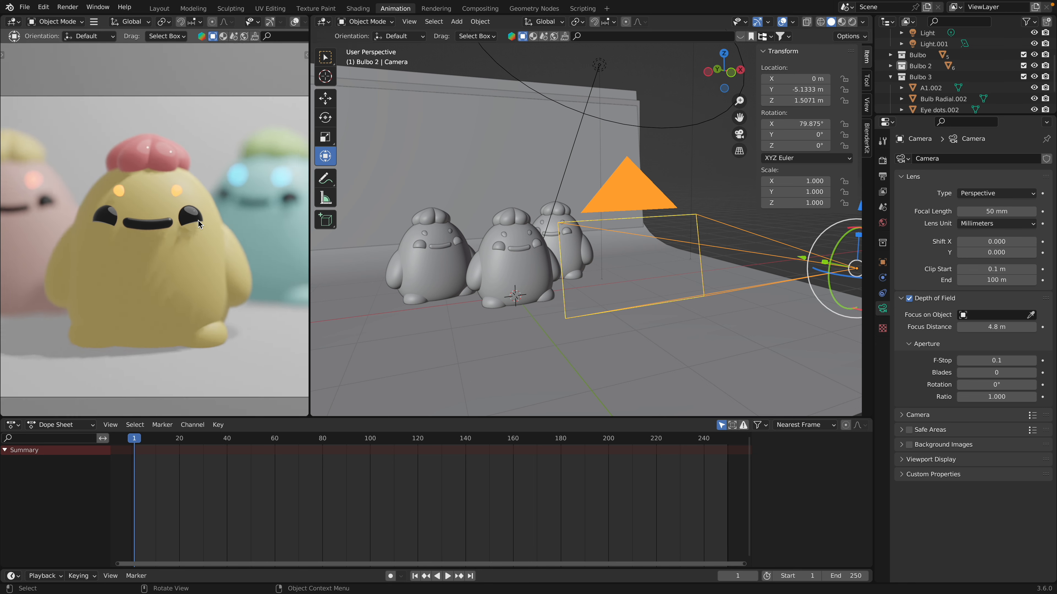
scroll(198, 219, "down", 10)
scroll(197, 220, "up", 10)
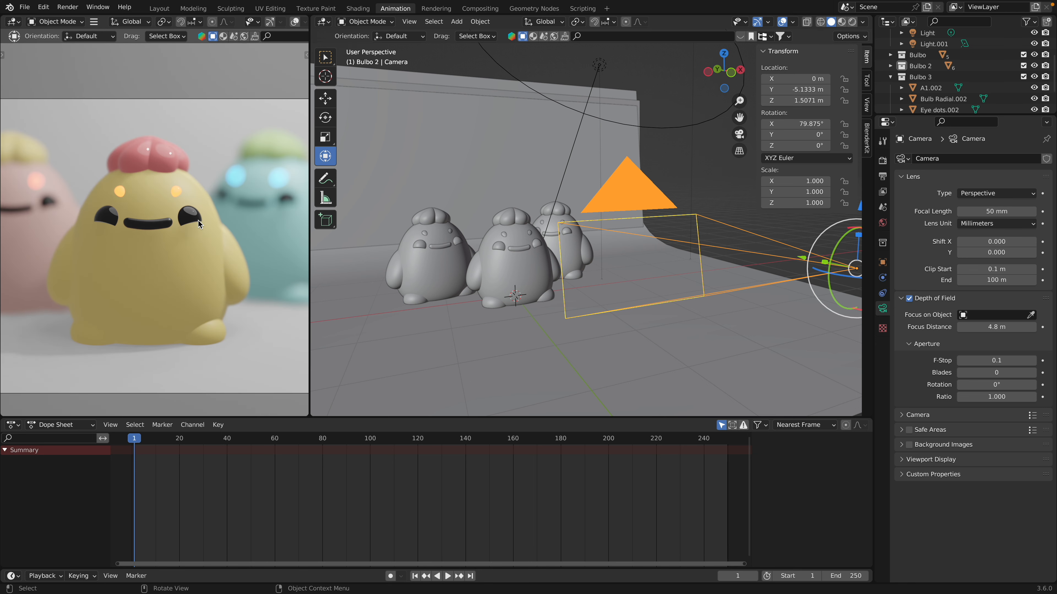